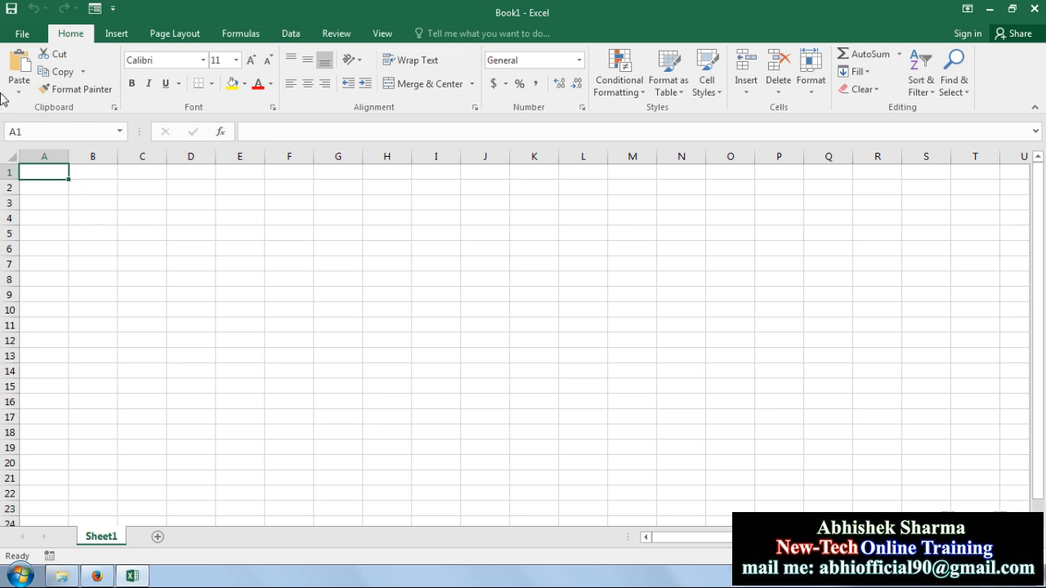
Step: Narrow column A, then enter the label "Vehical" in C6 and "CAR" in D6
left_click_drag(68, 156, 40, 160)
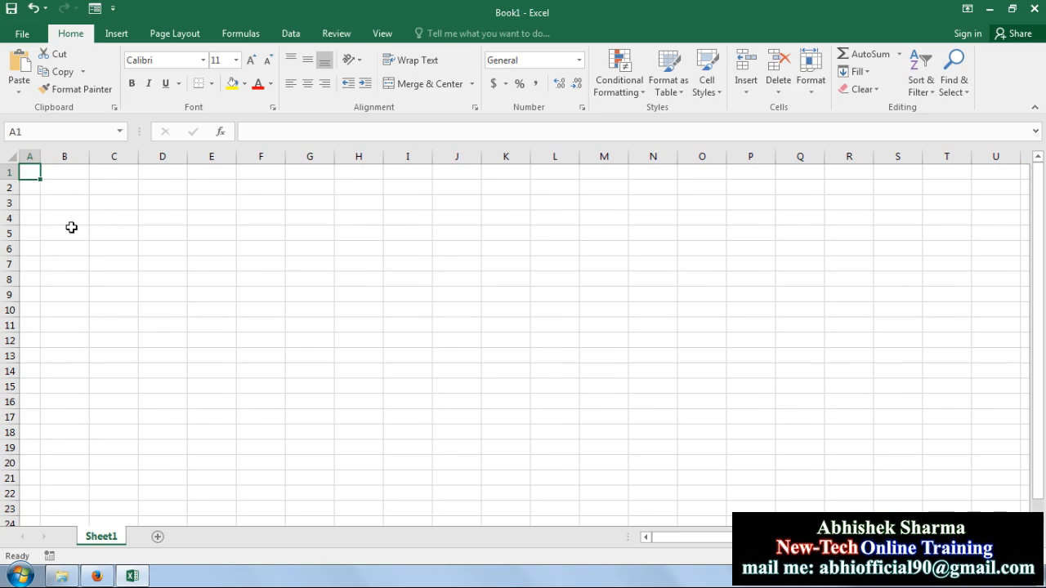
left_click(63, 232)
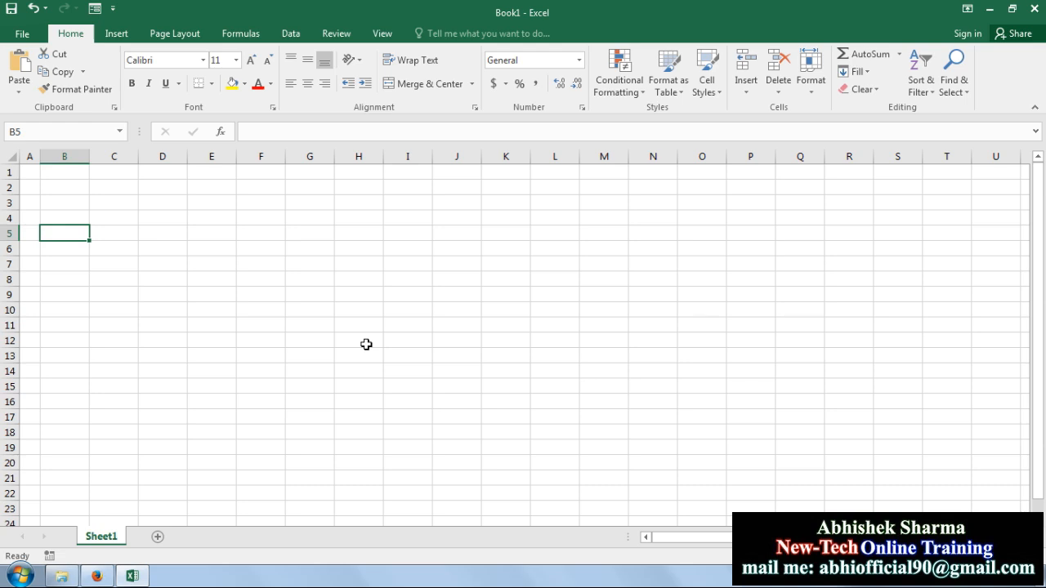
key("Down")
key("Right")
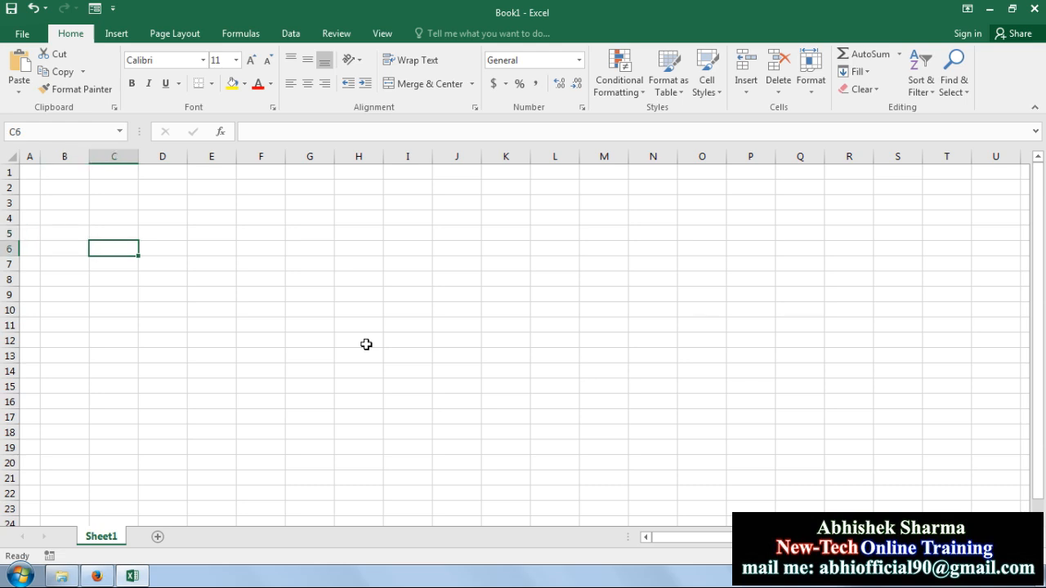
type("V")
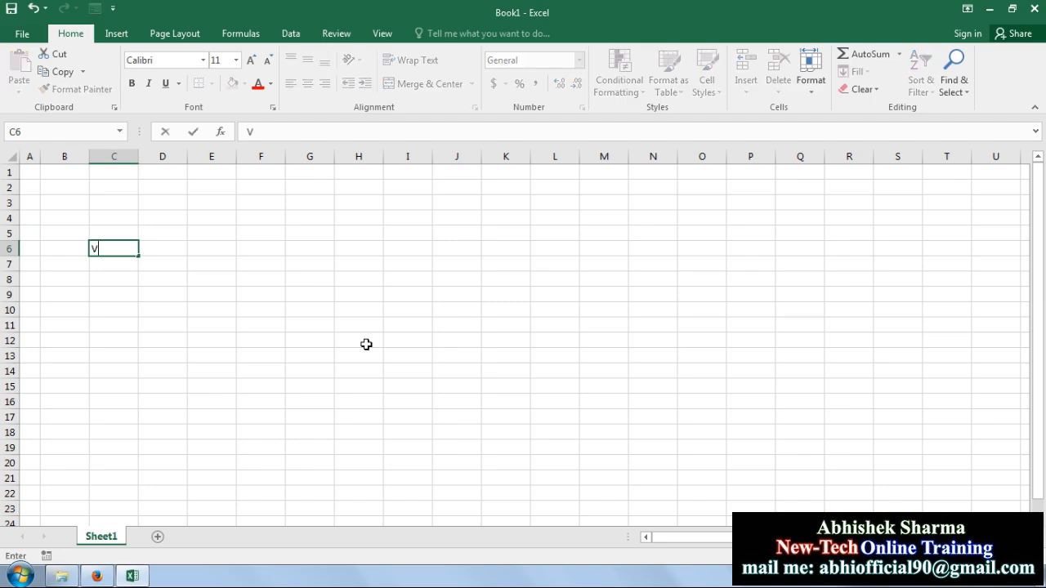
type("ehical")
key("Tab")
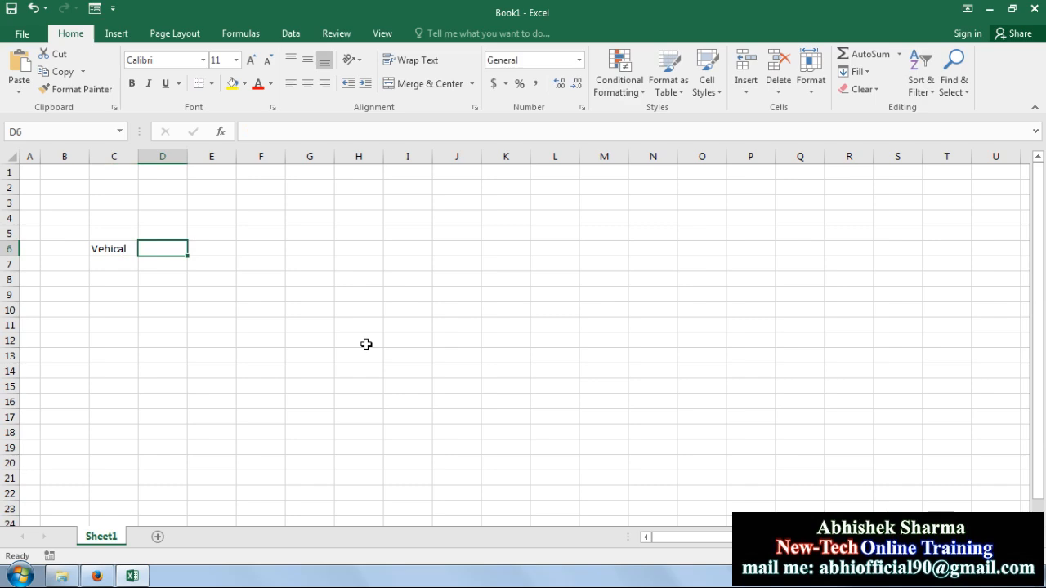
type("CAR")
key("Return")
Step: Enter the label "Price" in C7 with the value 500000 in D7
key("Left")
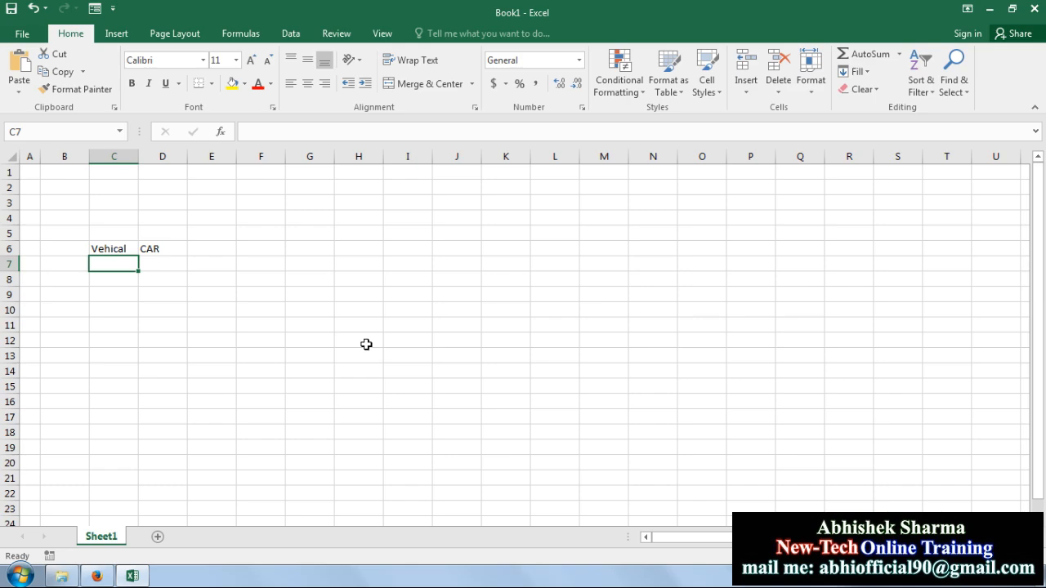
type("Price")
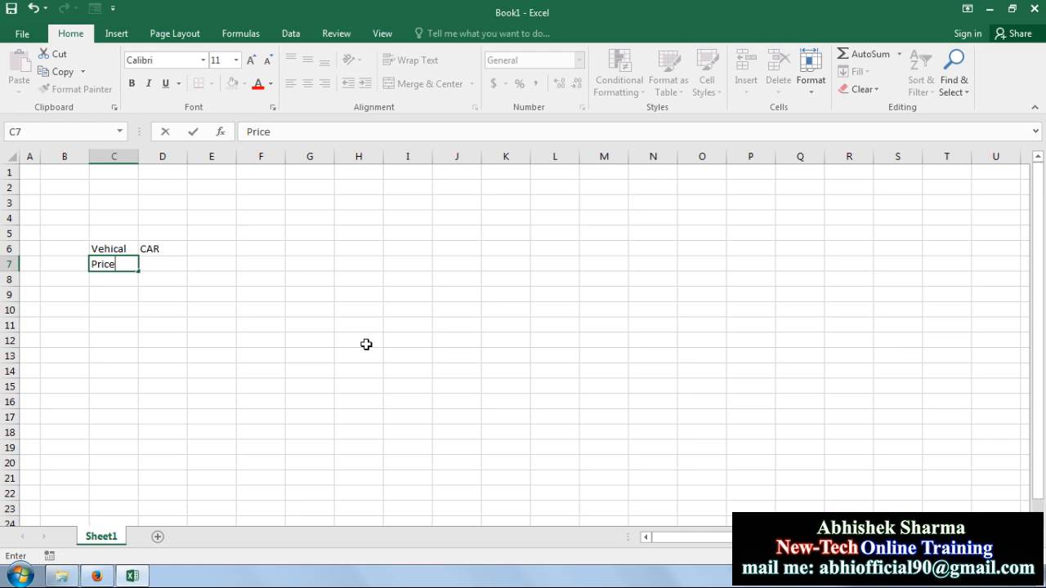
key("Tab")
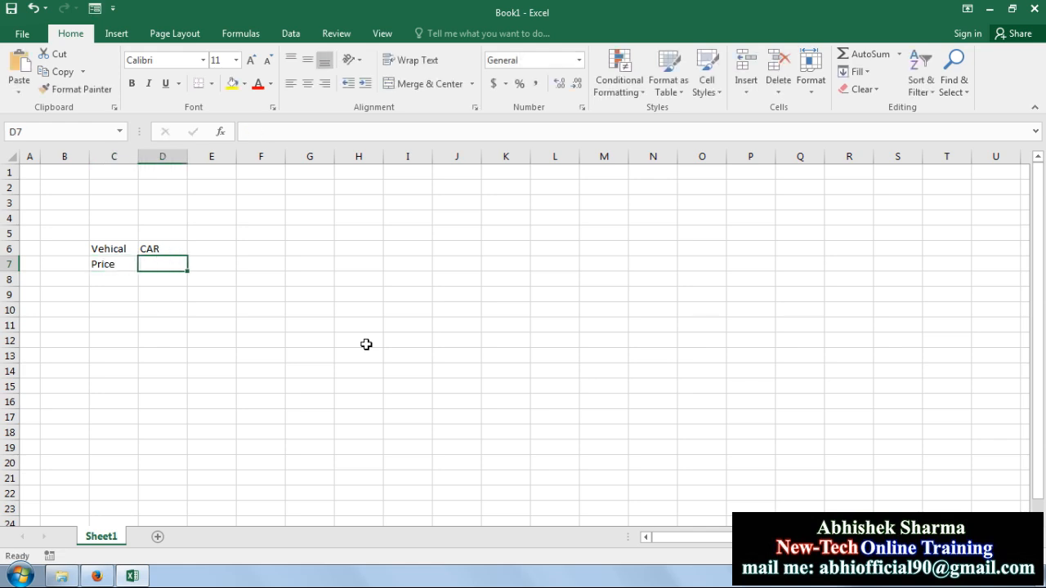
type("500000")
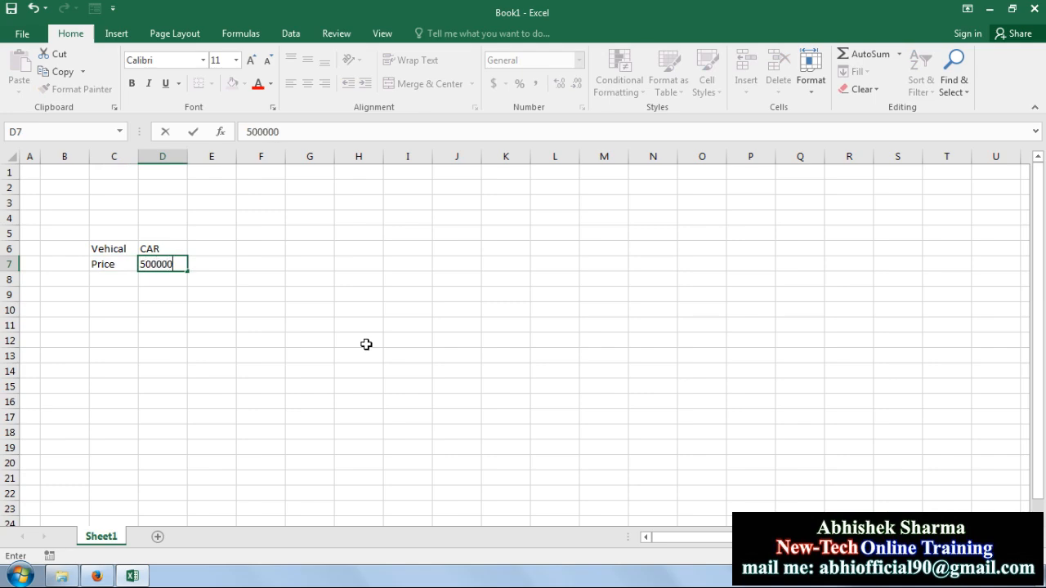
key("Return")
Step: Enter the label "Down Payment" in C8, fit column C to its text, and enter 100000 in D8
key("Left")
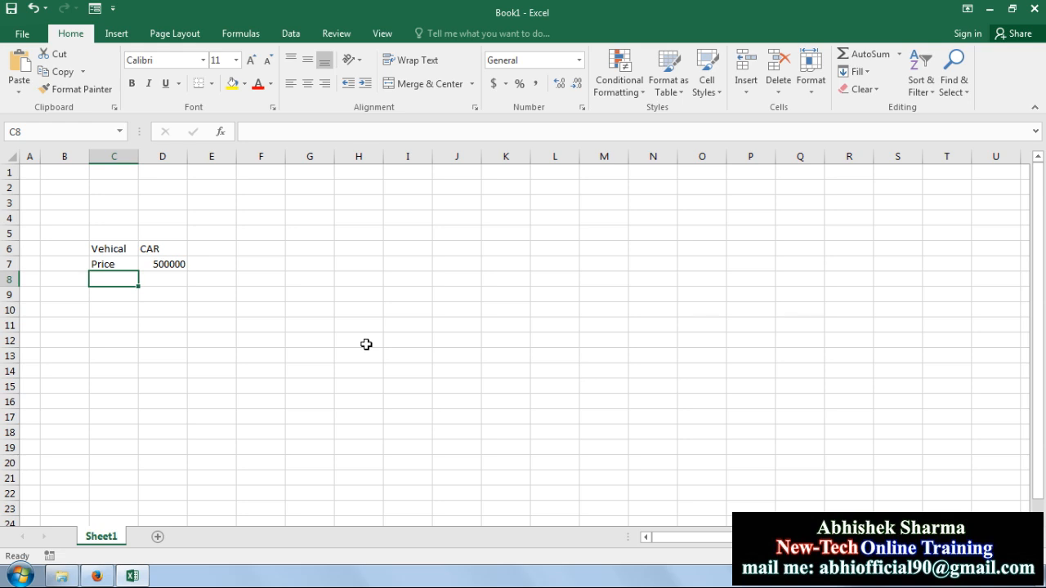
type("Down")
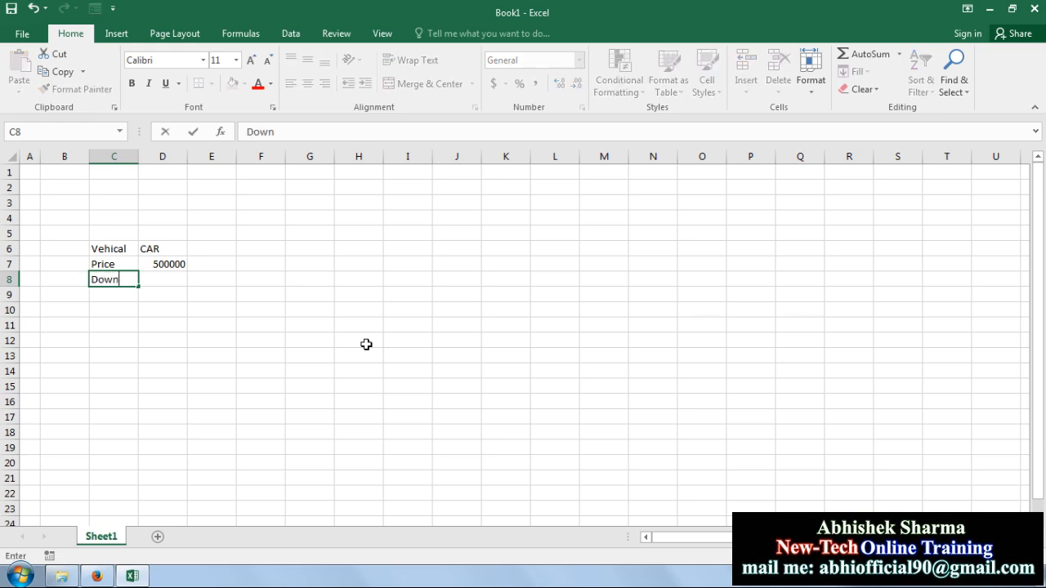
type(" Payment")
key("Tab")
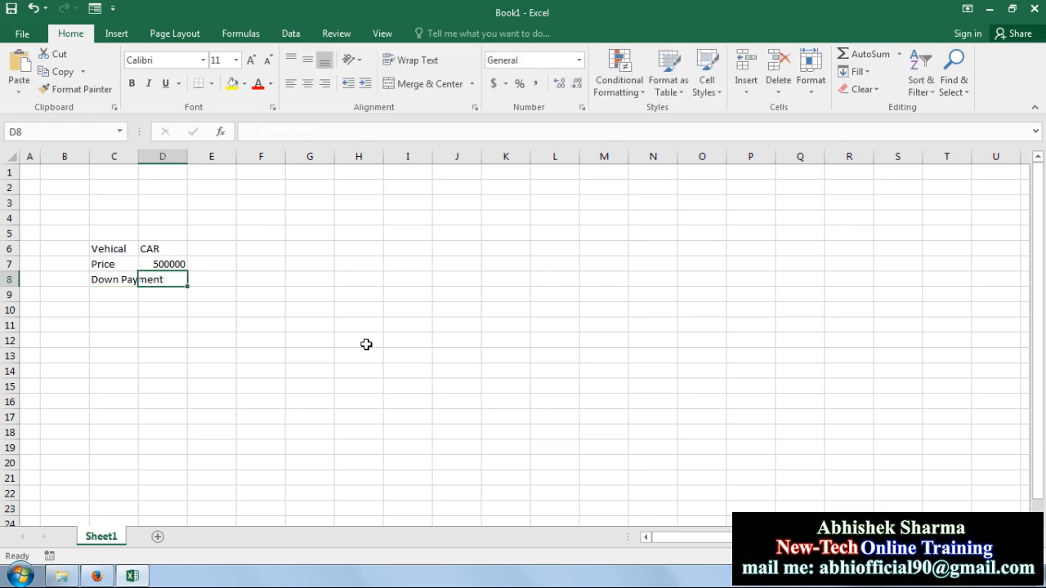
double_click(138, 156)
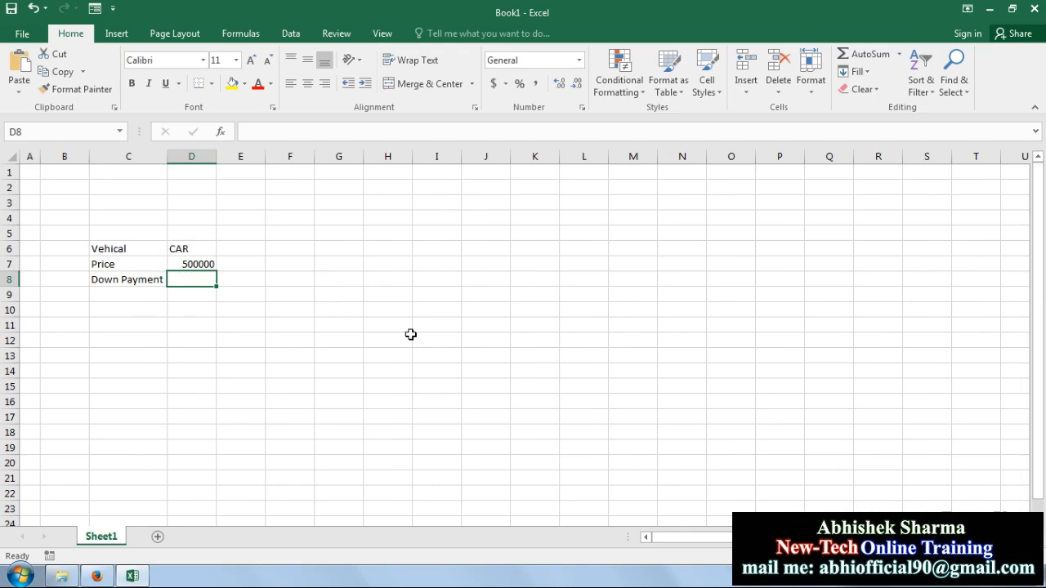
type("100000")
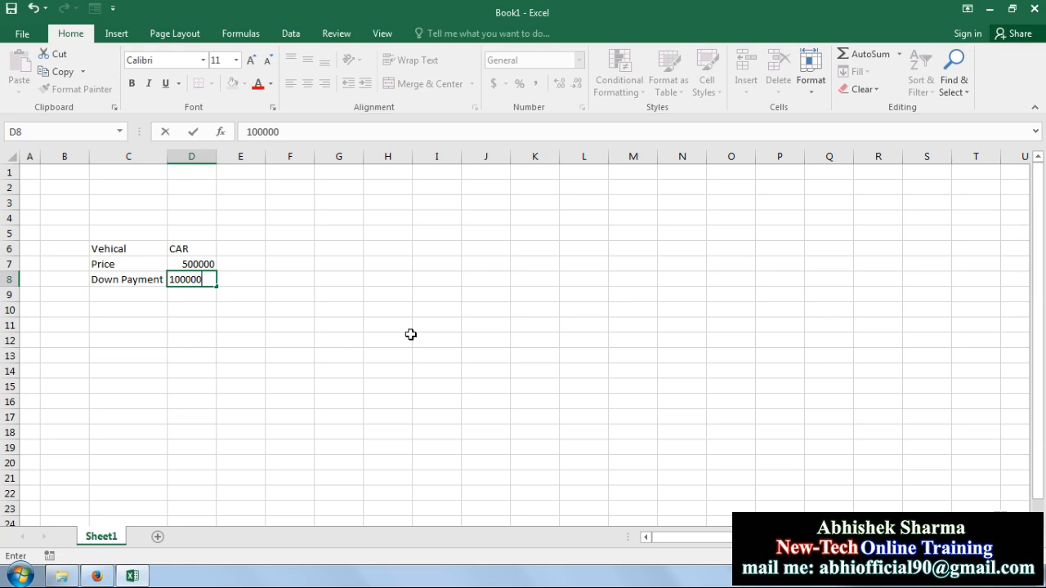
key("Return")
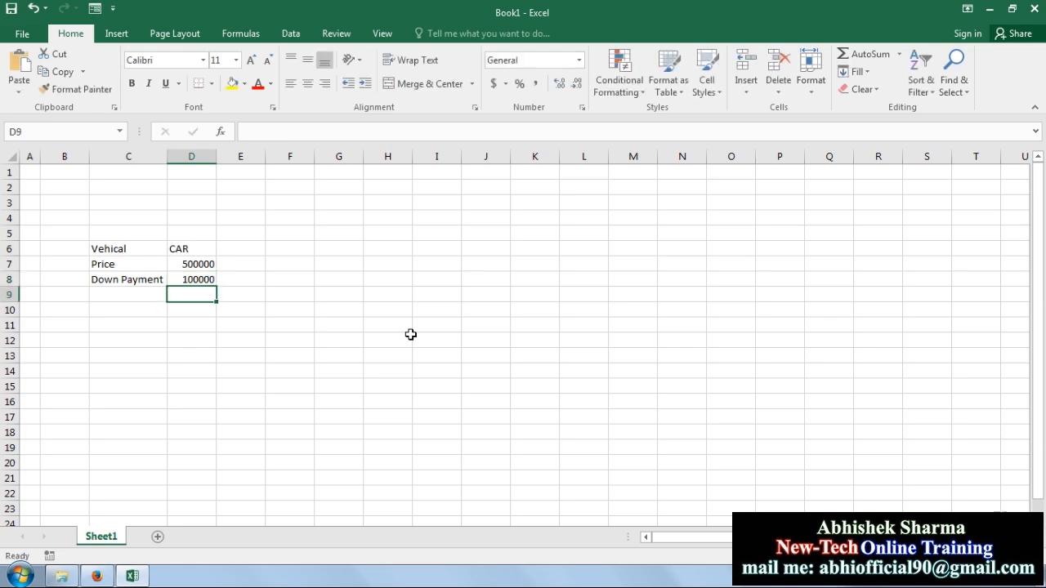
Step: Enter the label "No. Of Years" in C9 with the value 3 in D9
key("Left")
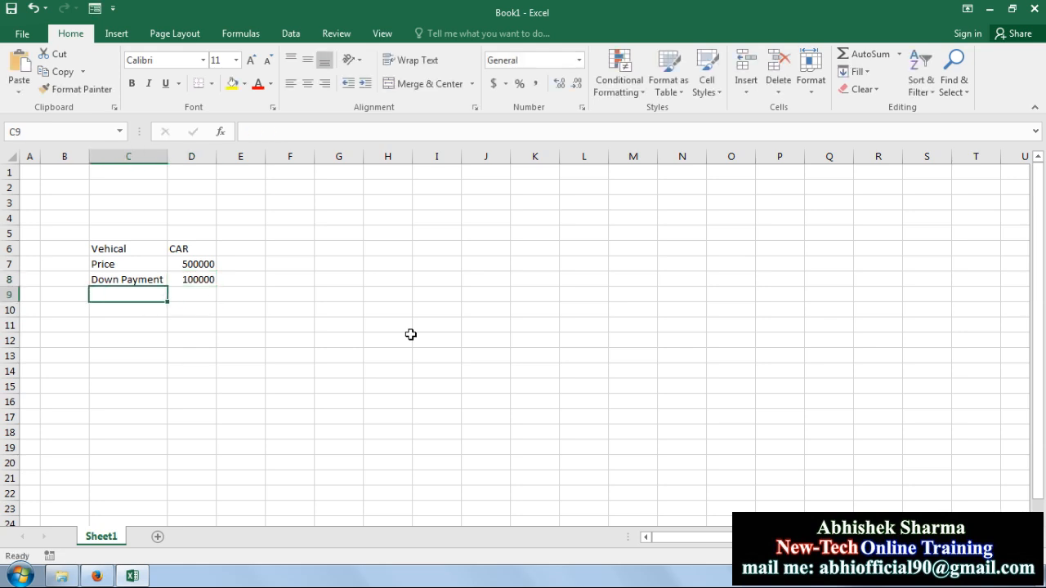
type("N")
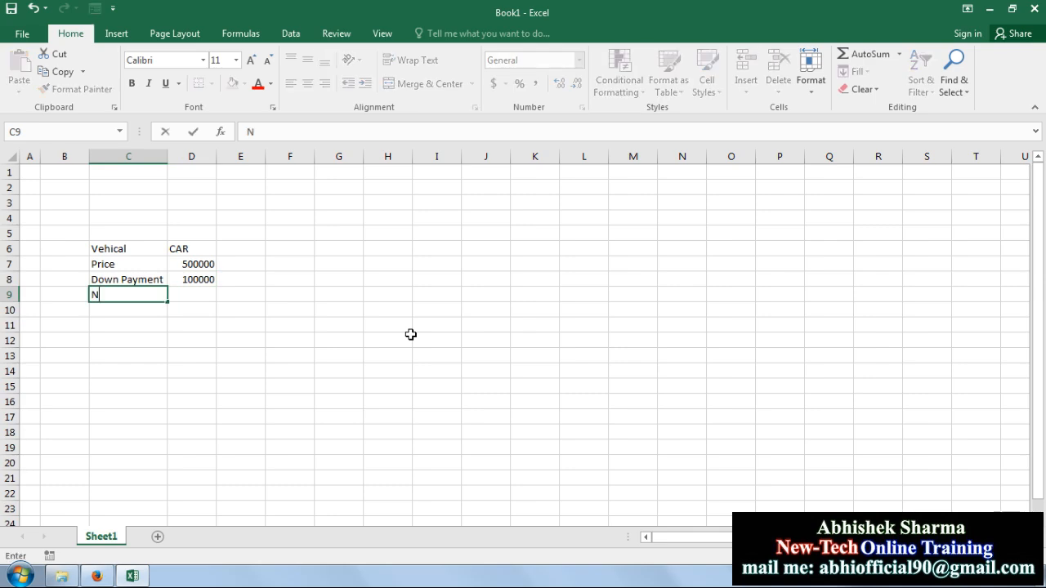
type("o. Of Years")
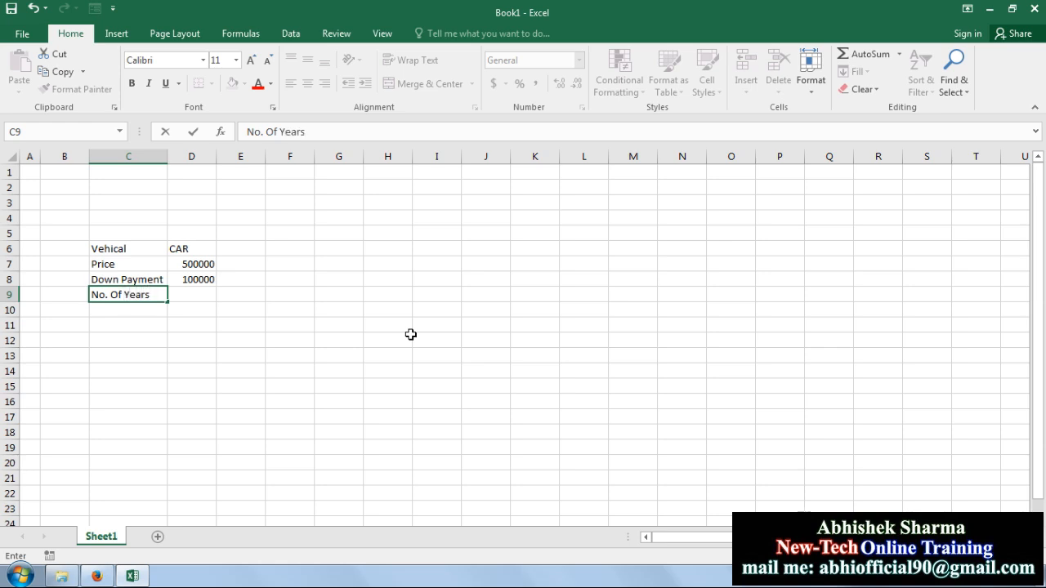
key("Tab")
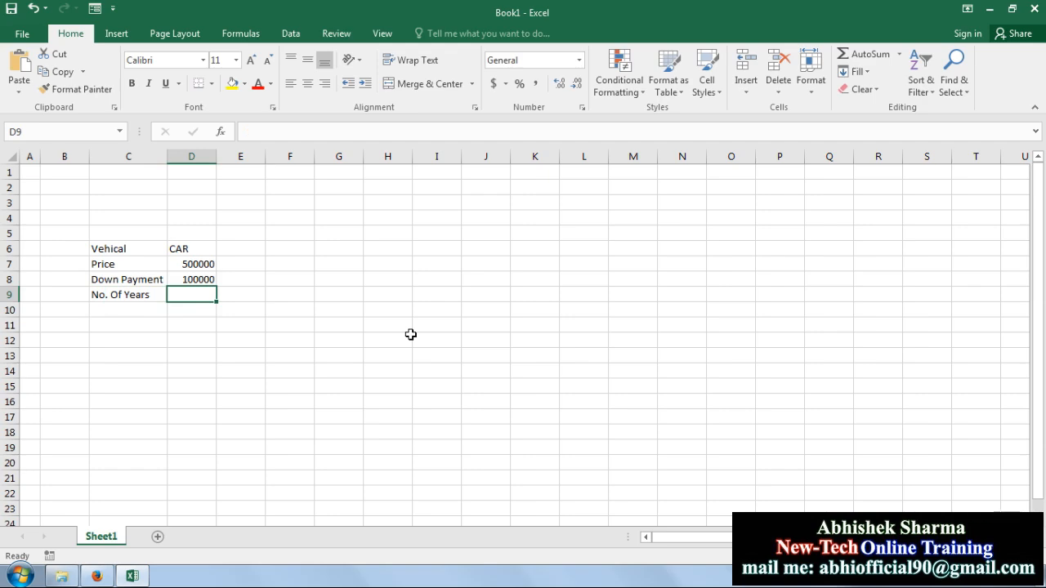
type("3")
key("Return")
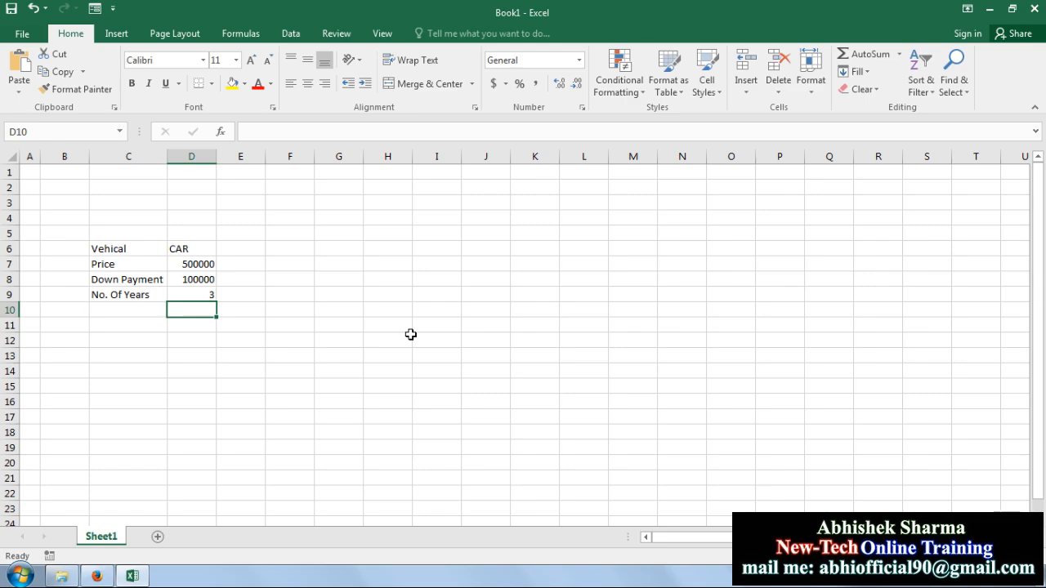
Step: Enter the label "Np. Of Installments" in C10 and widen column C to fit it
key("Left")
key("Left")
key("Right")
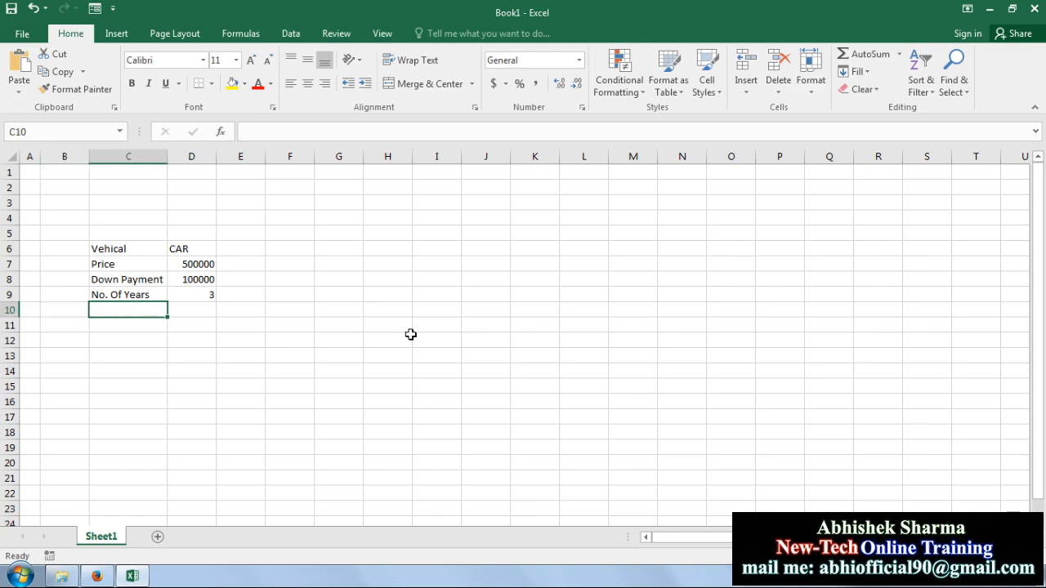
type("Np.")
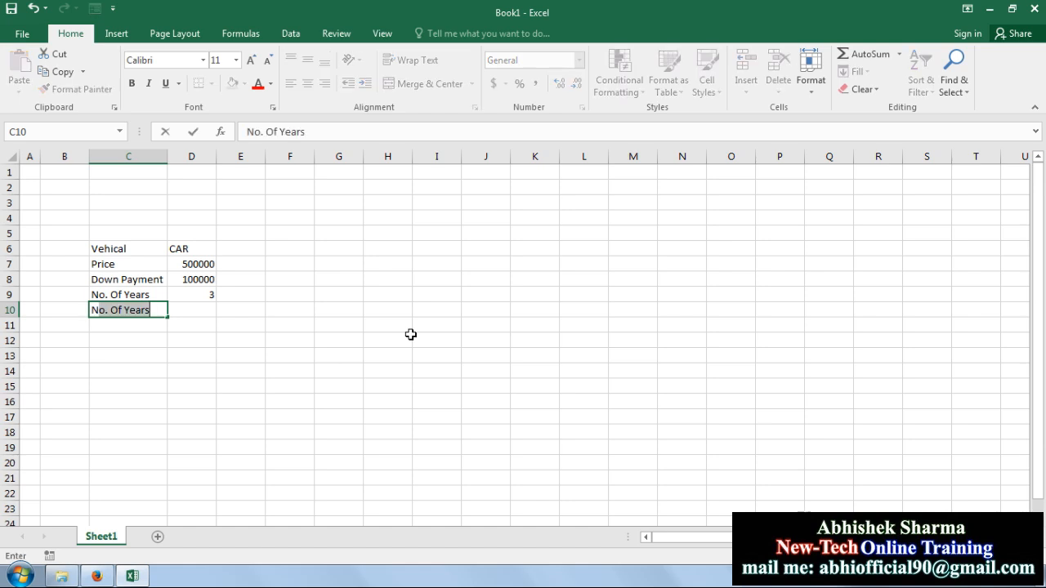
type(" Of Installments")
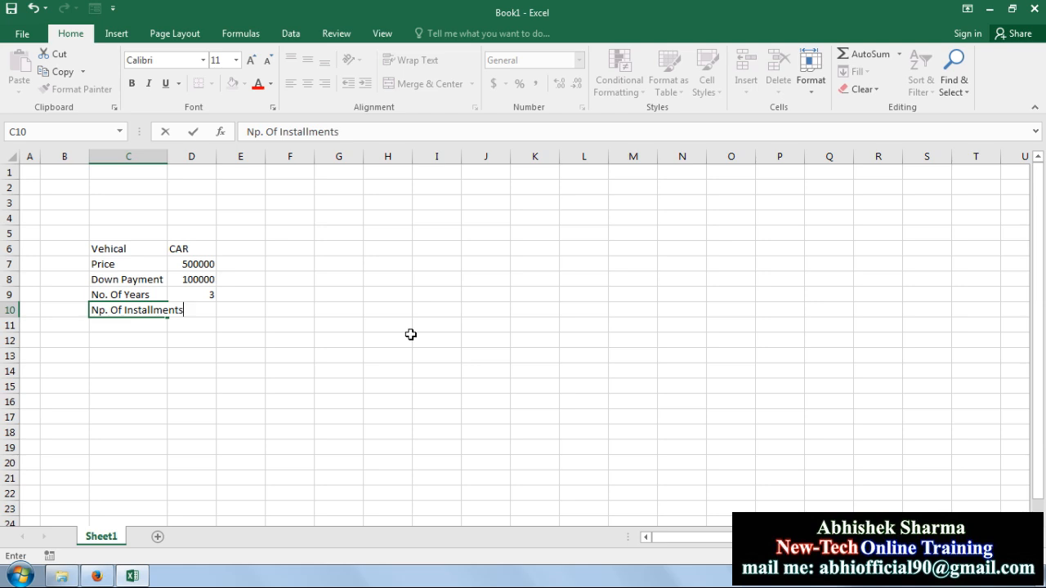
key("Tab")
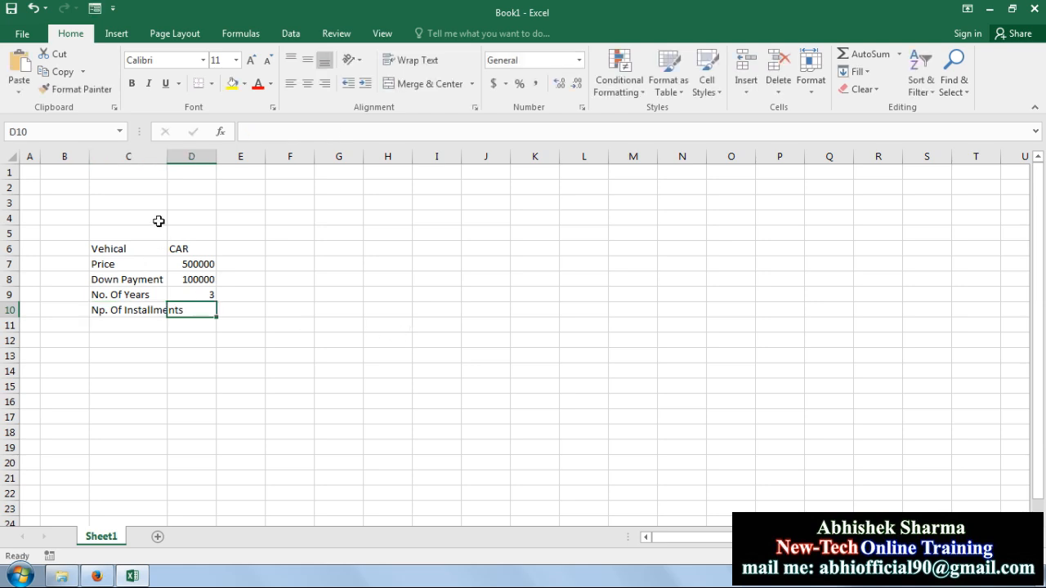
double_click(167, 156)
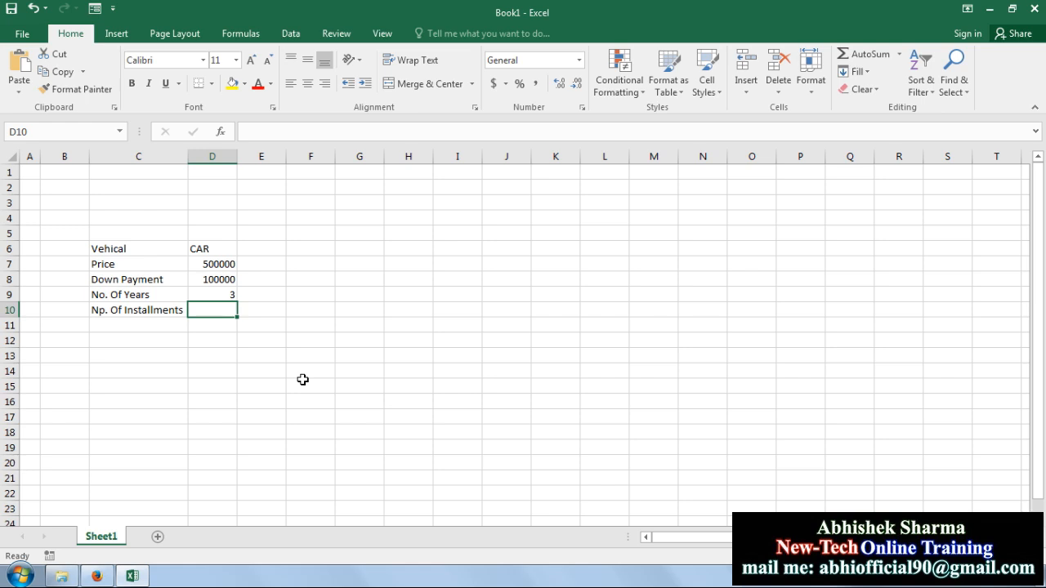
Step: Calculate the number of installments in D10 with the formula =D9*12
type("=")
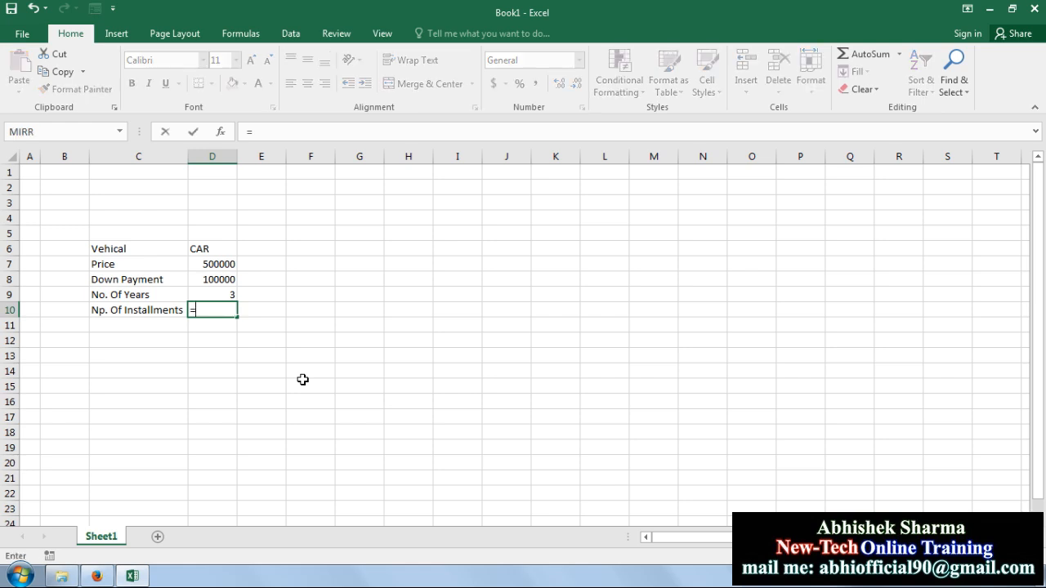
left_click(219, 294)
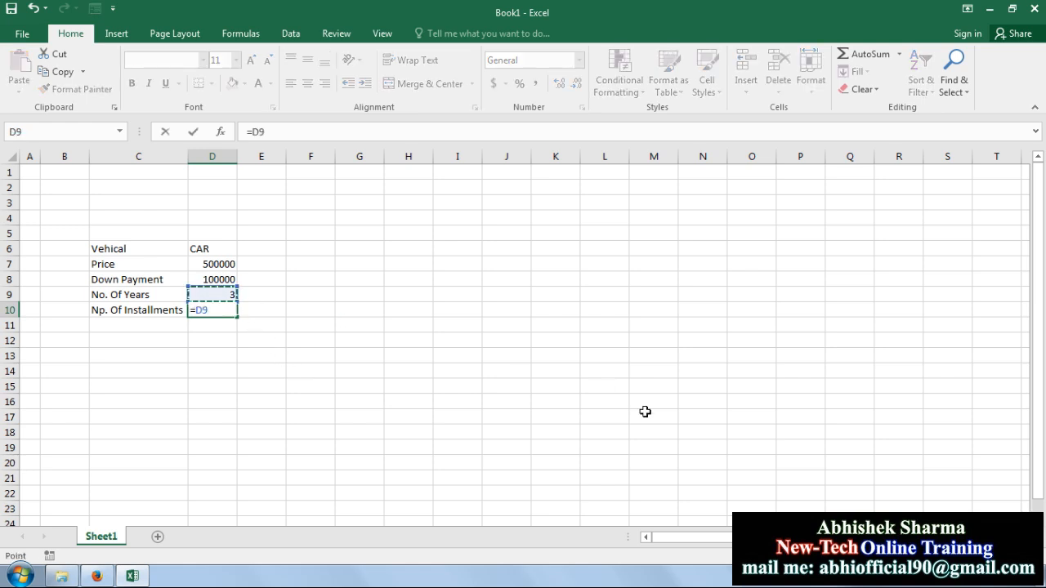
type("*12")
key("Return")
Step: Correct the misspelled label in C10 to "No. Of Installments"
left_click(148, 323)
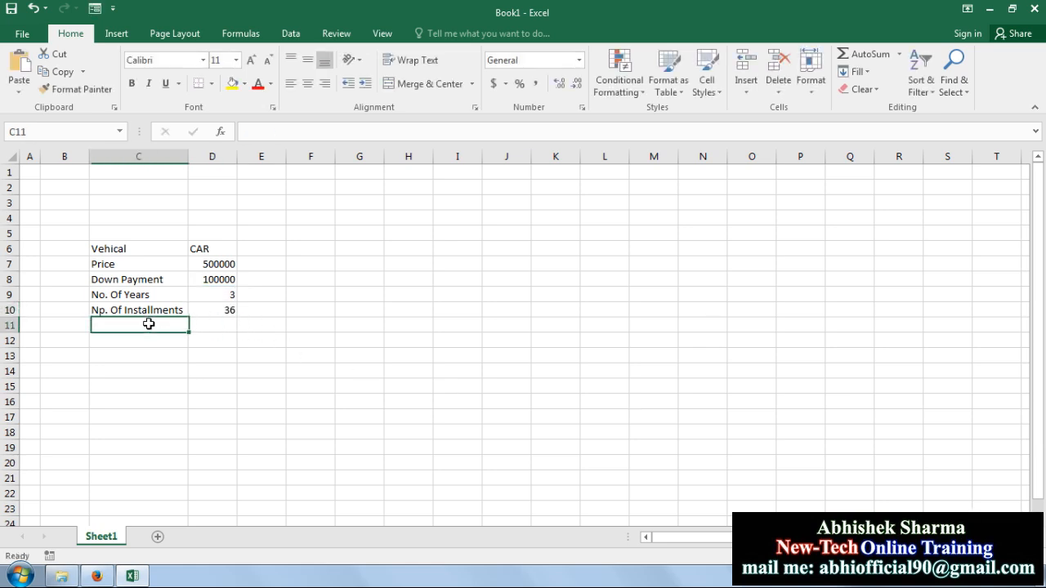
double_click(100, 310)
key("Delete")
type("o")
key("Return")
Step: Enter the label "Interest" in C11 with the rate 15% in D11
type("In")
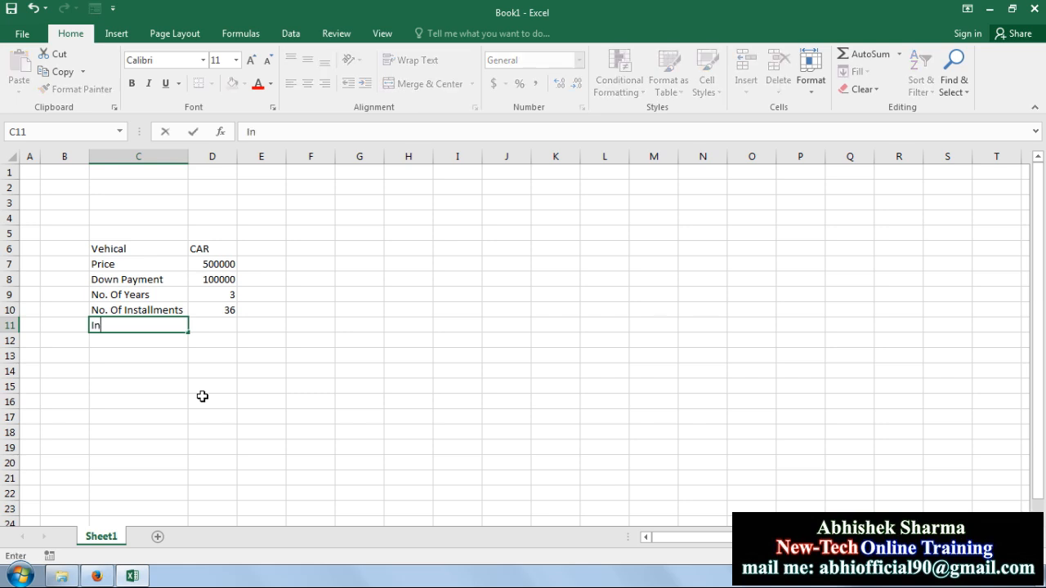
type("terest")
key("ctrl+Return")
key("Tab")
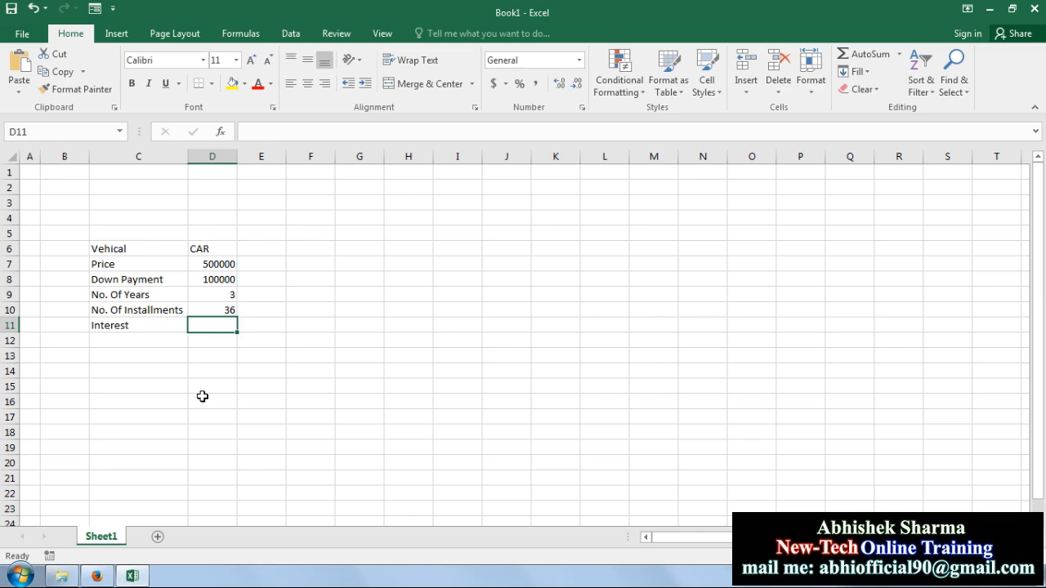
type("15%")
key("ctrl+Return")
key("Down")
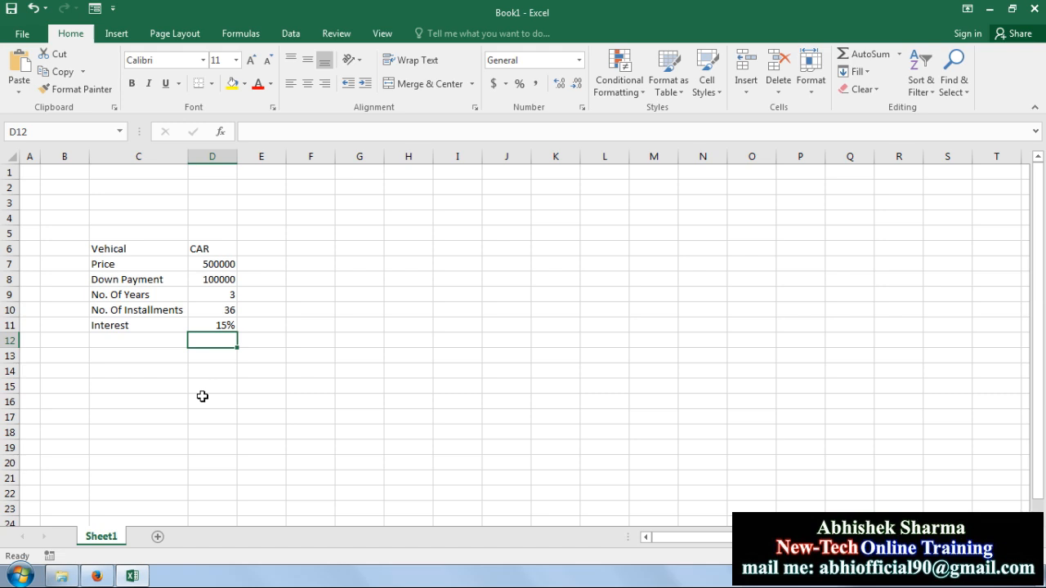
Step: Enter the label "EMI" in C12 below the Interest row
key("Left")
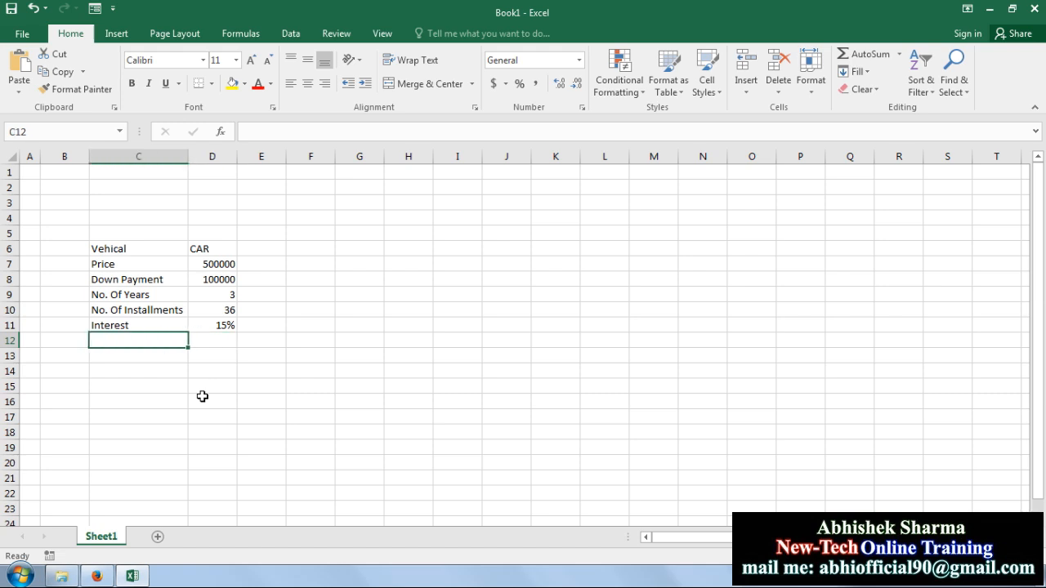
type("E")
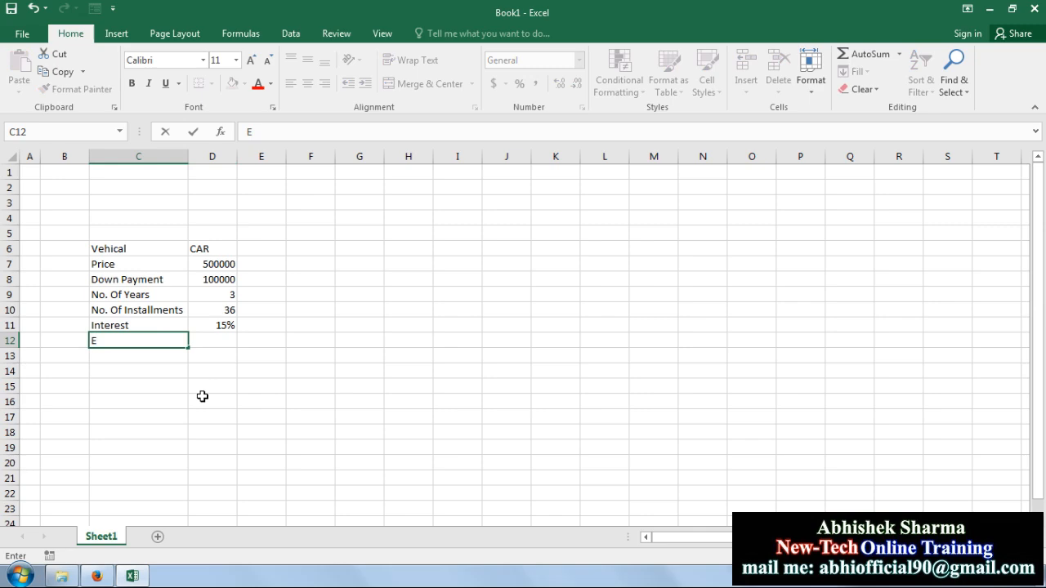
type("MI")
key("Right")
Step: Enter the label "PV" in B7 beside the Price row
key("Left")
key("Left")
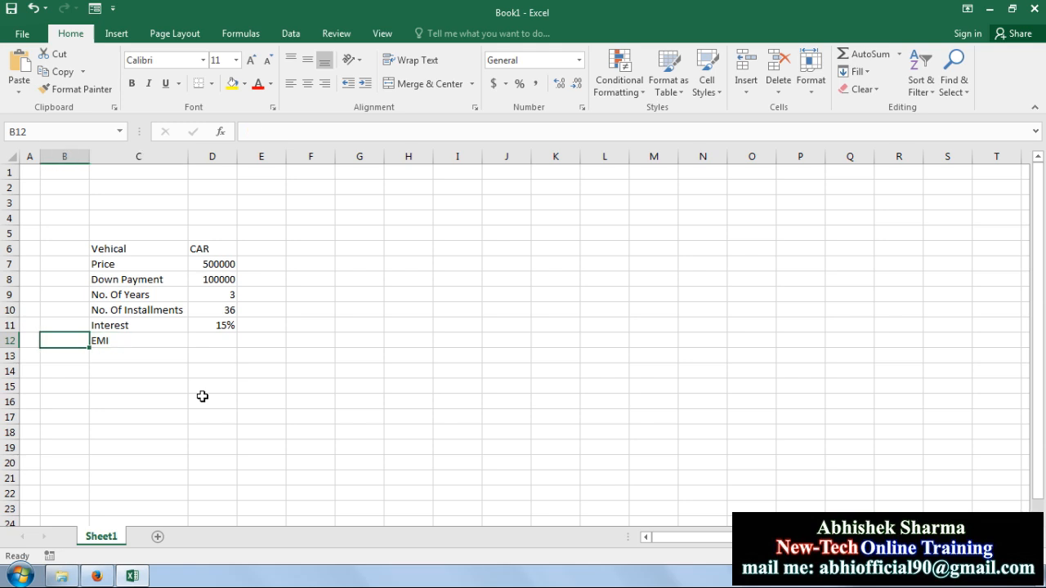
key("Up")
key("Up")
key("Up")
key("Up")
key("Up")
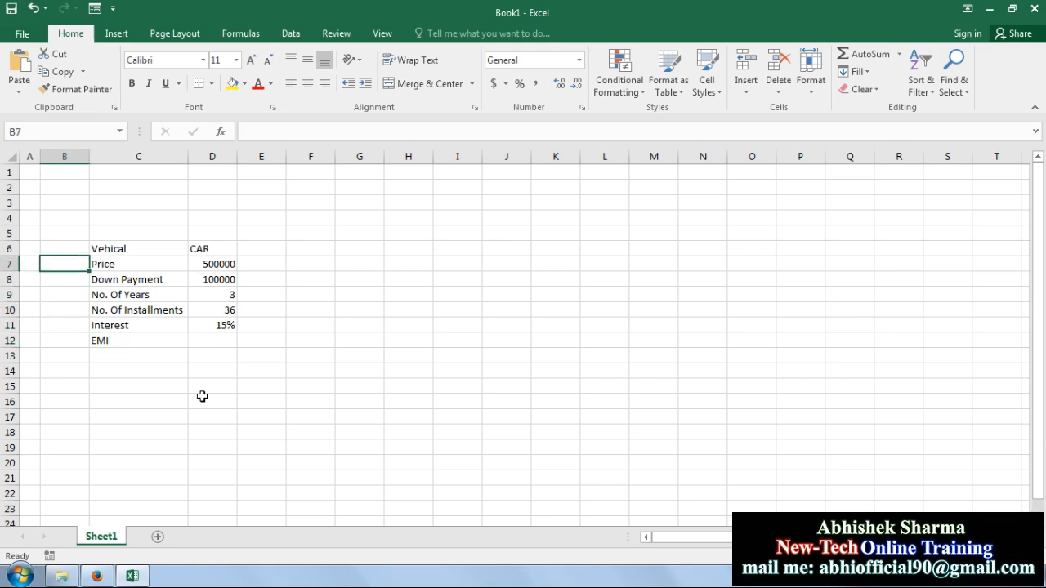
type("PV")
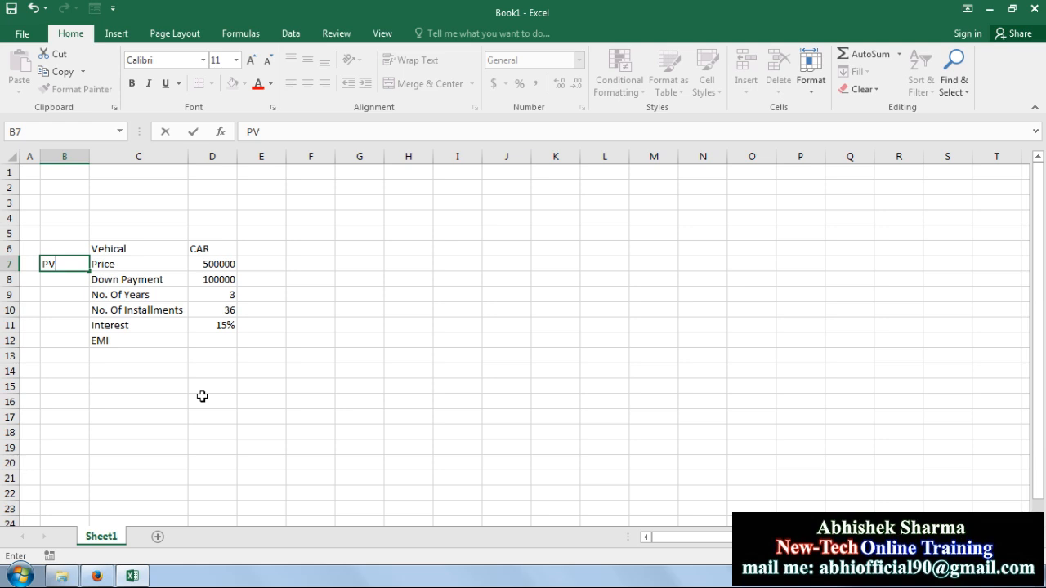
key("Return")
Step: Enter the label "NPER" in B10 beside the No. Of Installments row
key("Down")
key("Down")
key("Down")
key("Up")
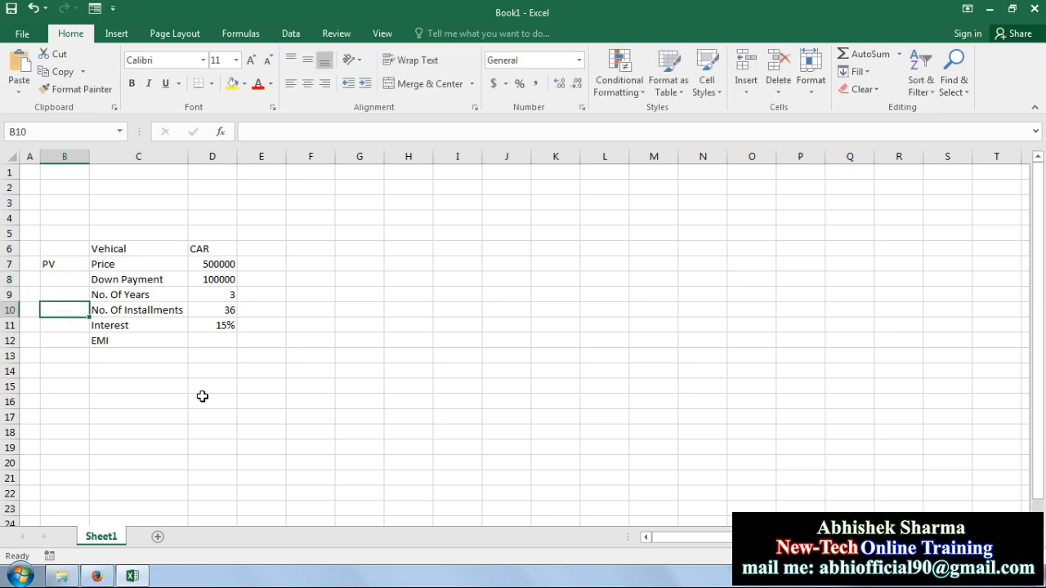
type("NPE")
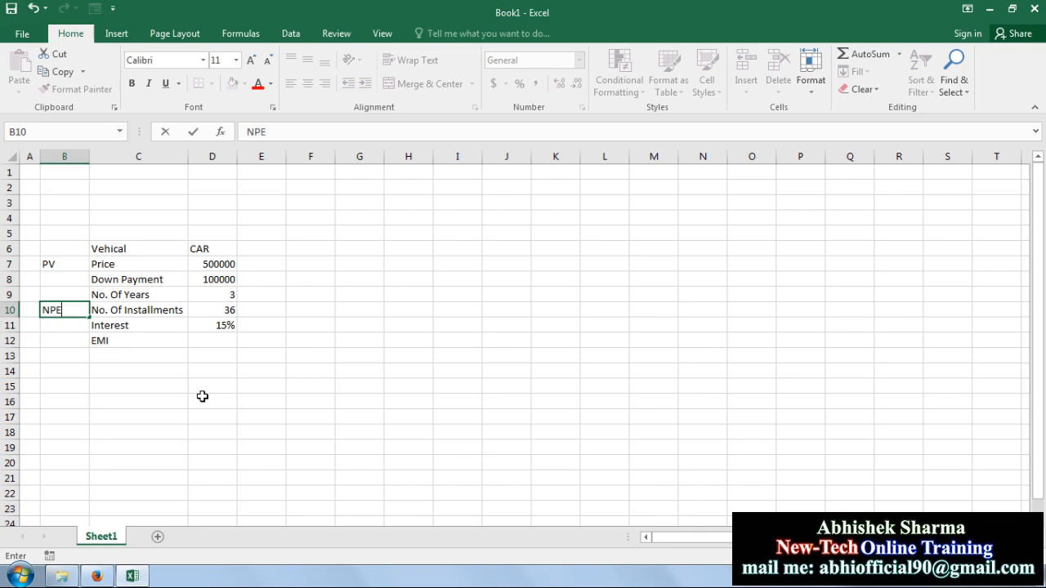
type("R")
key("Return")
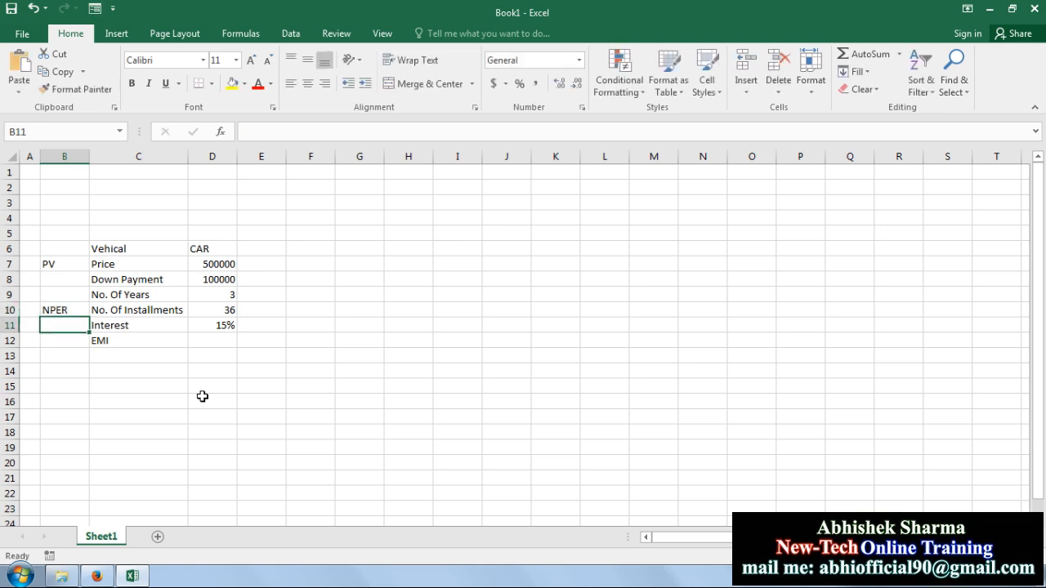
Step: Enter the labels "Rate" in B11 beside Interest and "PMT" in B12 beside EMI
type("Rate")
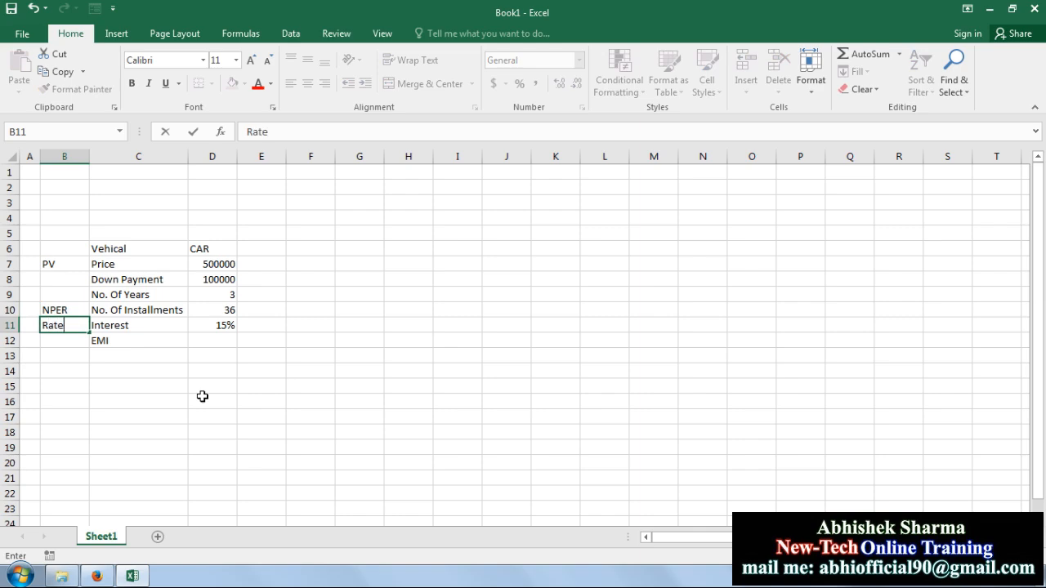
key("Return")
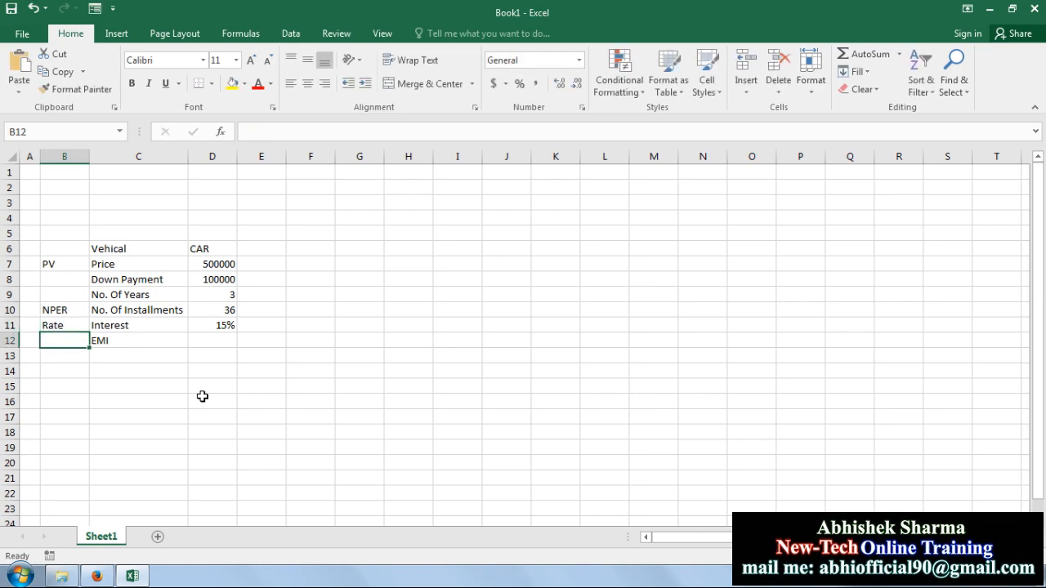
type("PMT")
key("Tab")
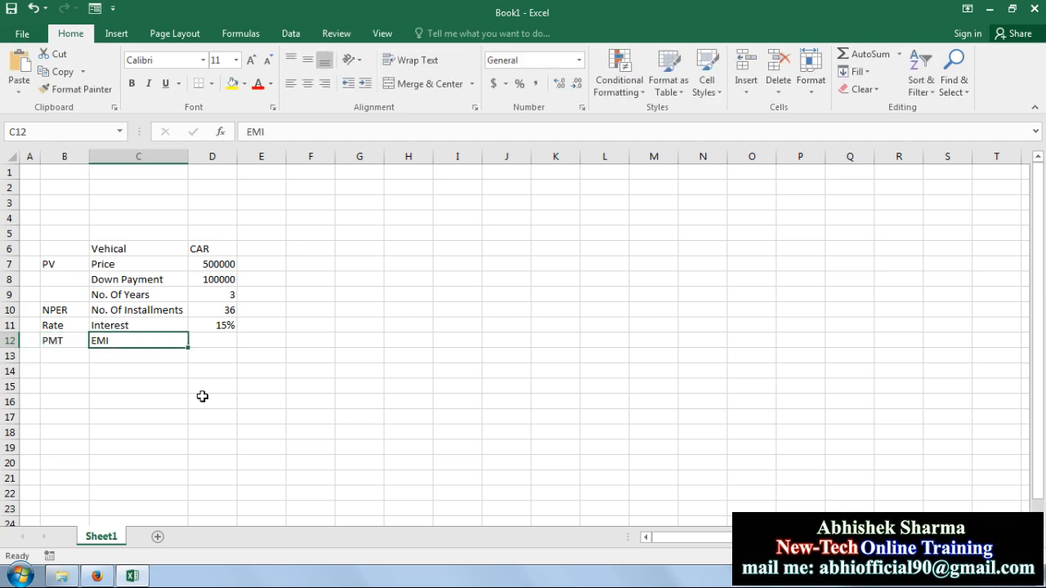
key("Right")
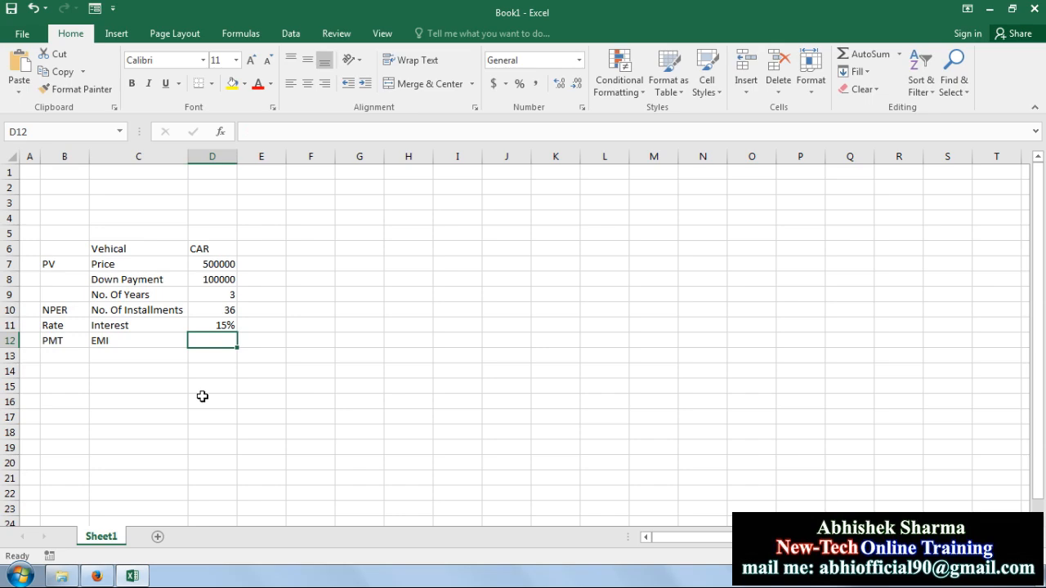
type("=")
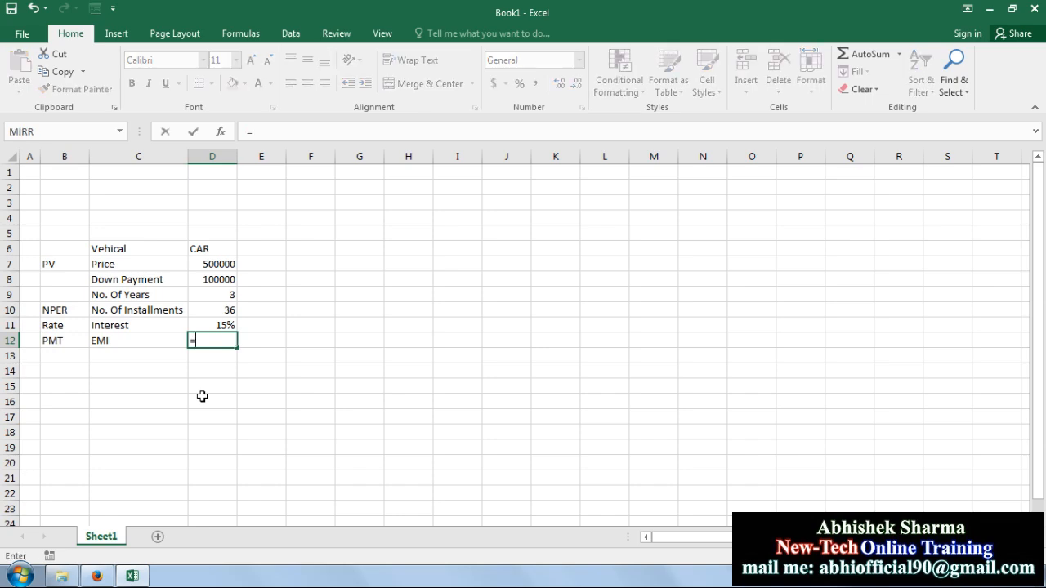
type("pmt")
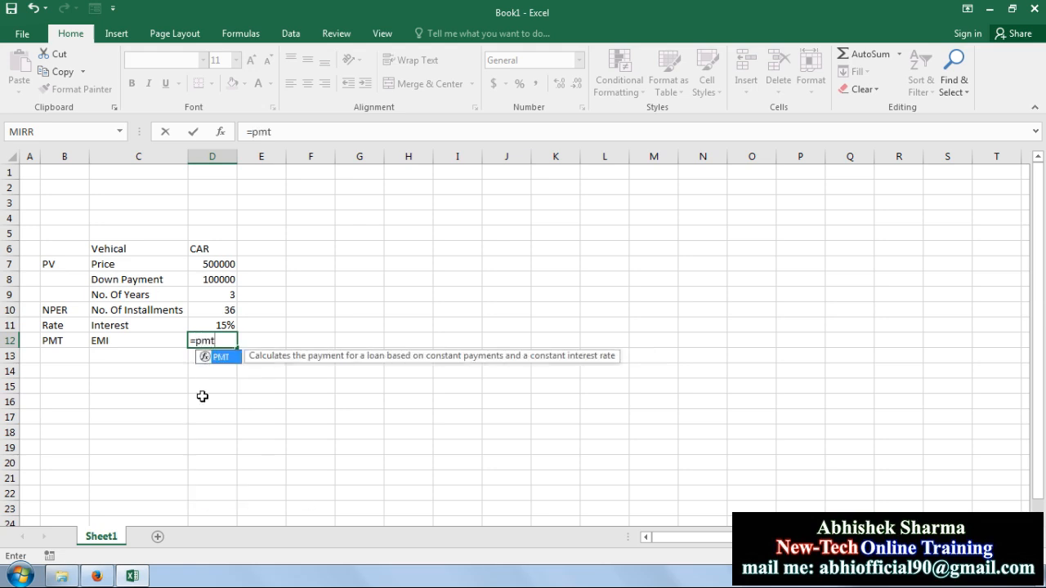
type("(")
key("BackSpace")
key("BackSpace")
key("BackSpace")
key("BackSpace")
key("BackSpace")
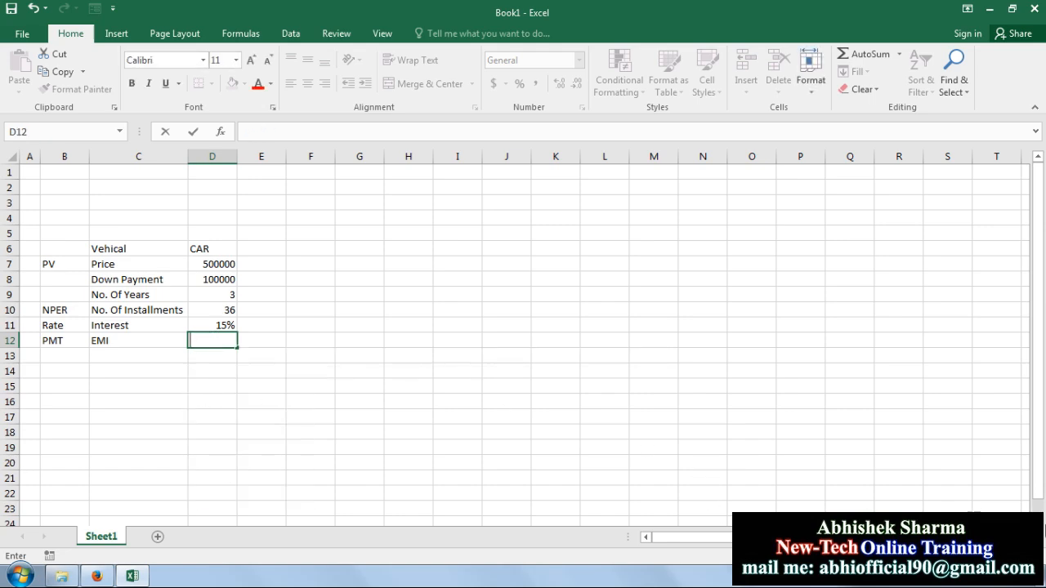
Step: Start a PMT formula in D12 with the monthly interest rate D11/12 as its rate argument
left_click(833, 402)
scroll(834, 401, "up", 2)
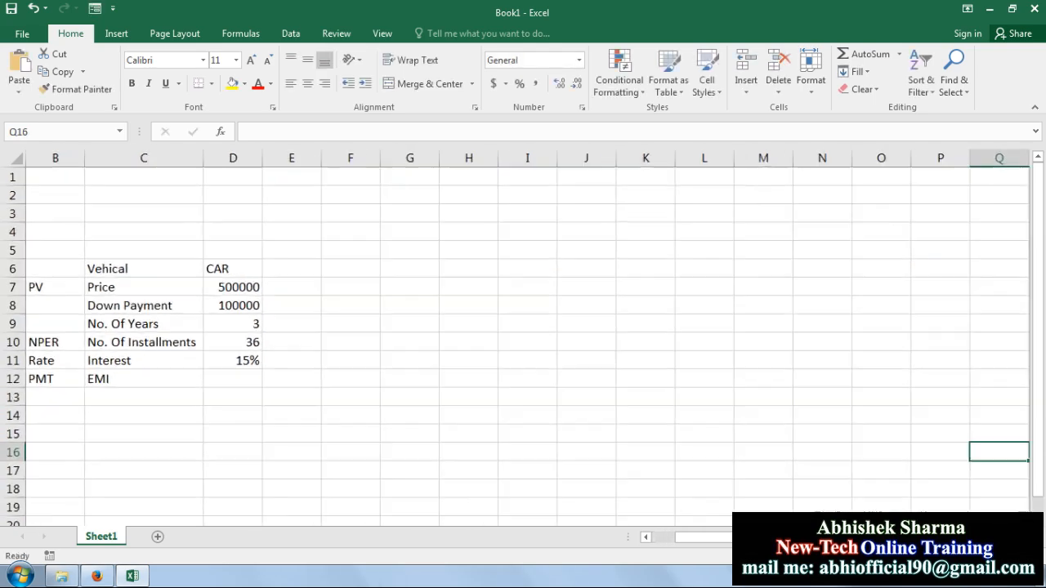
scroll(531, 434, "left", 3)
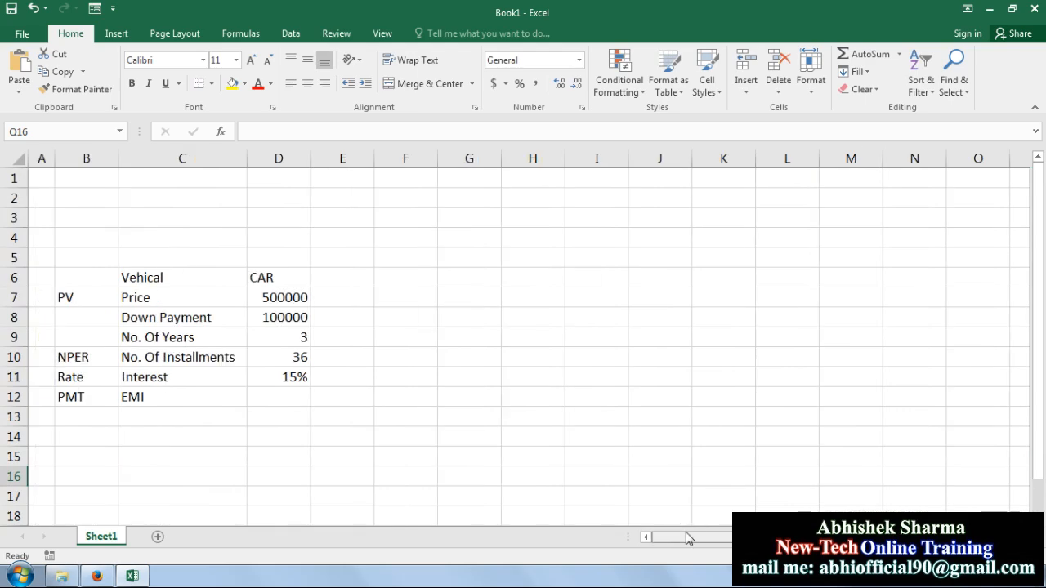
left_click(279, 400)
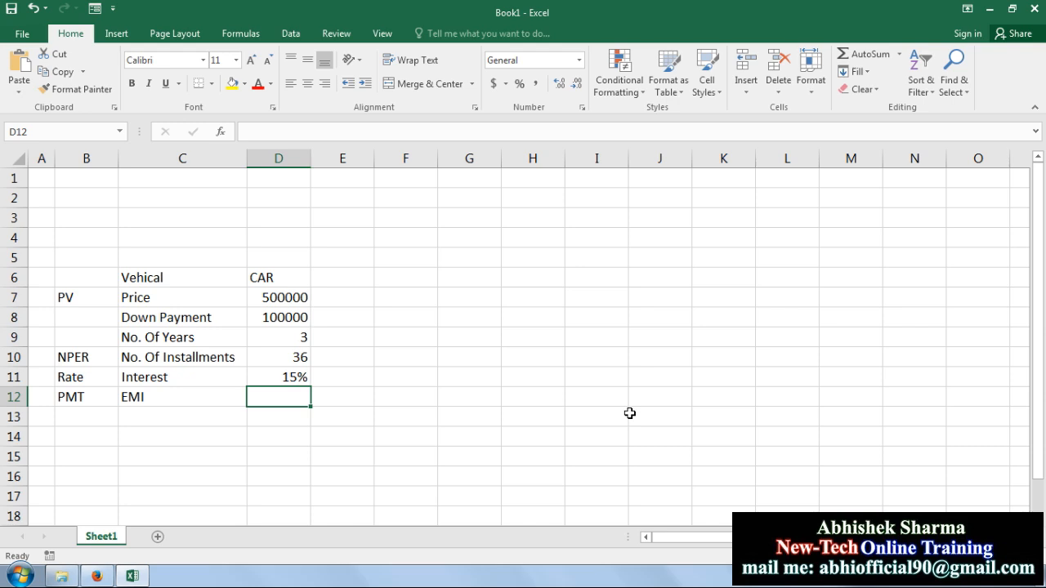
type("=pm")
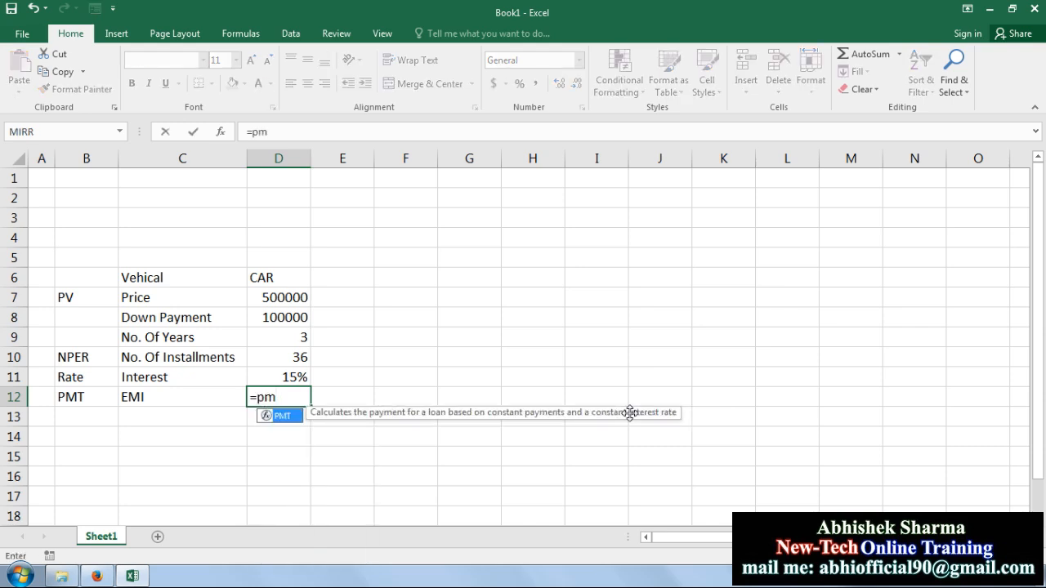
type("t")
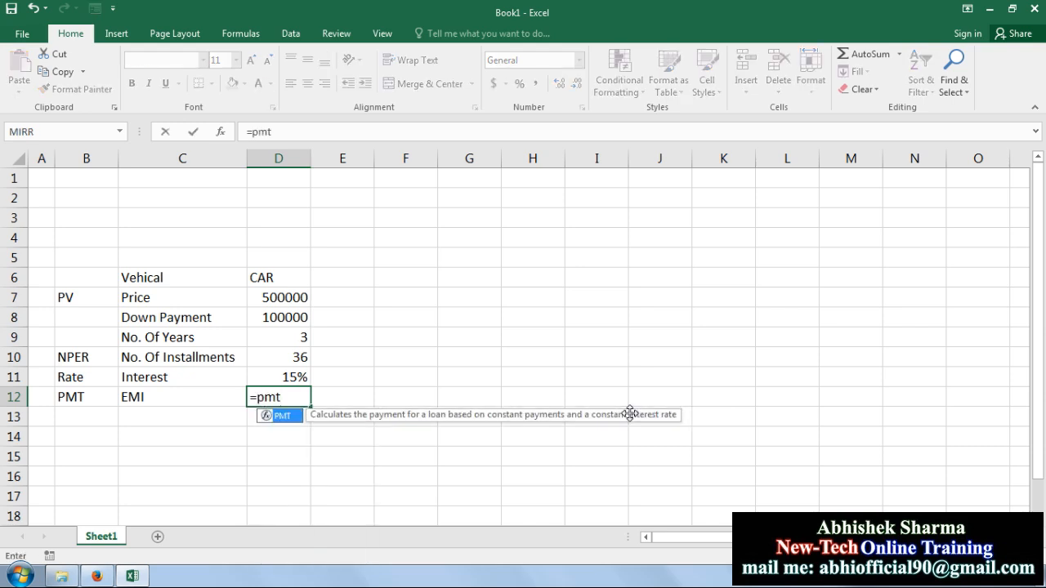
type("(")
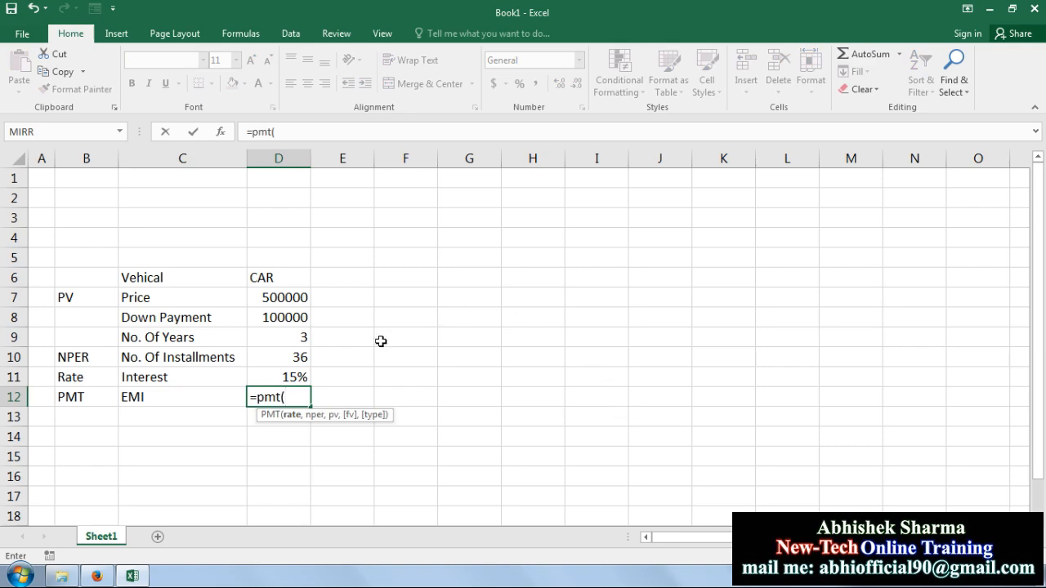
left_click(277, 373)
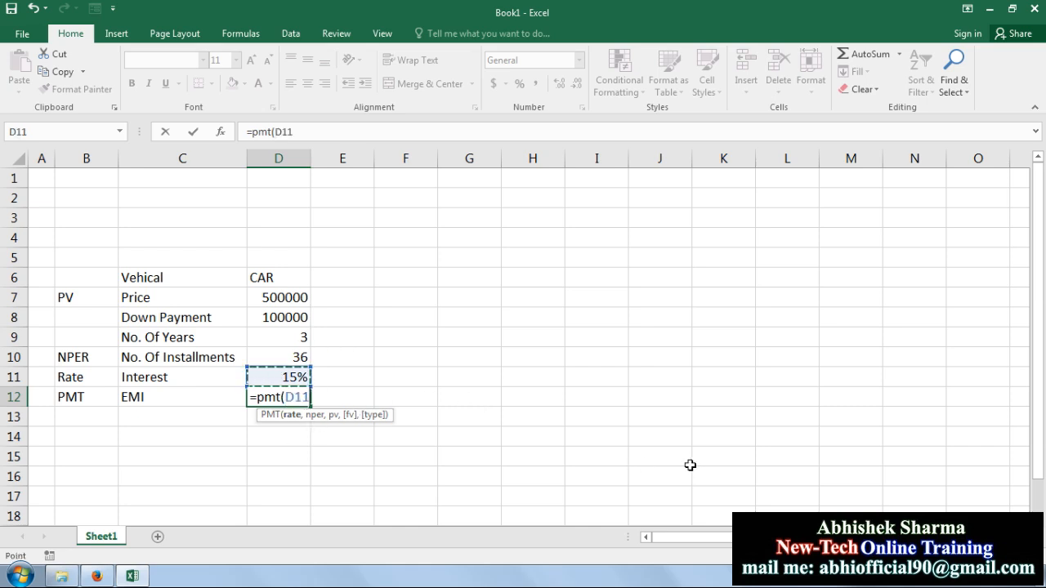
type(",")
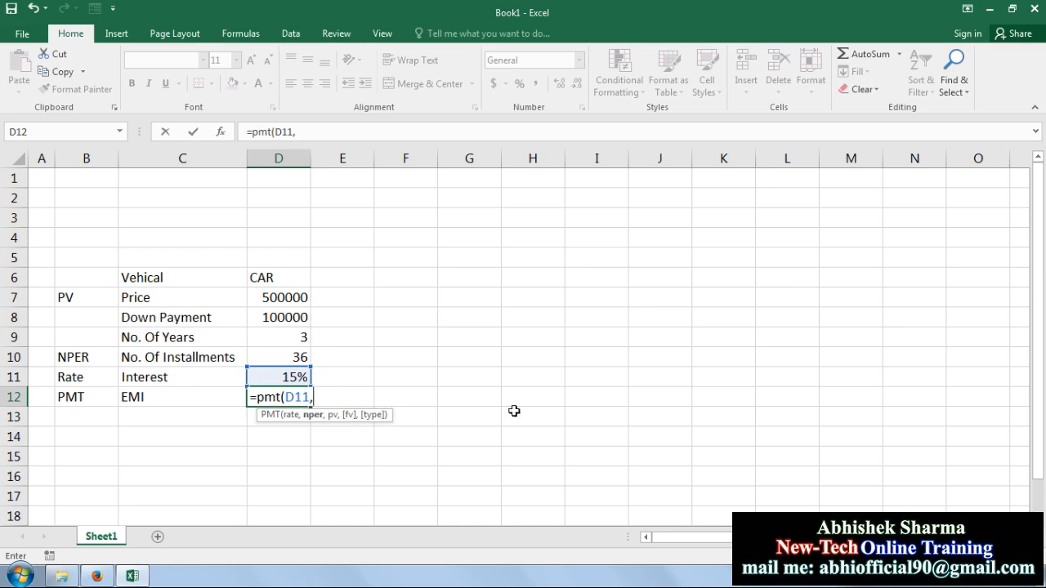
key("BackSpace")
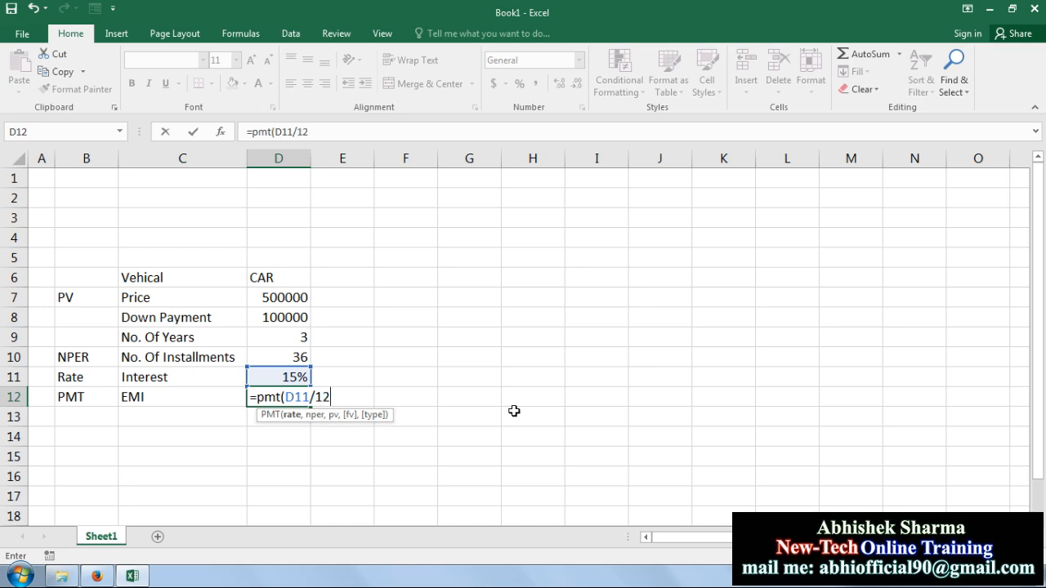
type(",")
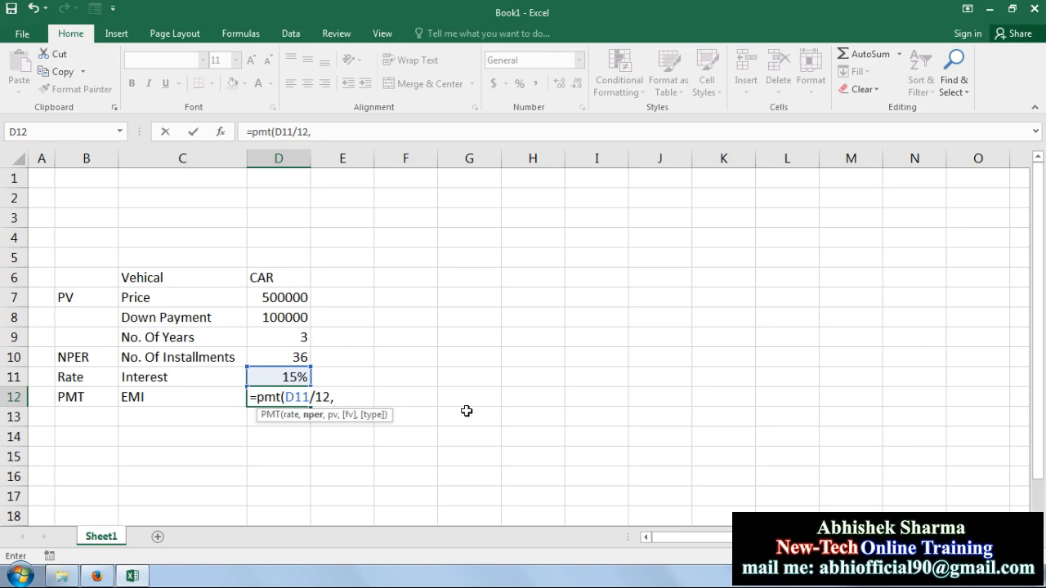
Step: Complete the PMT formula in D12 with D10 as the number of periods and D7 as the present value
left_click(284, 356)
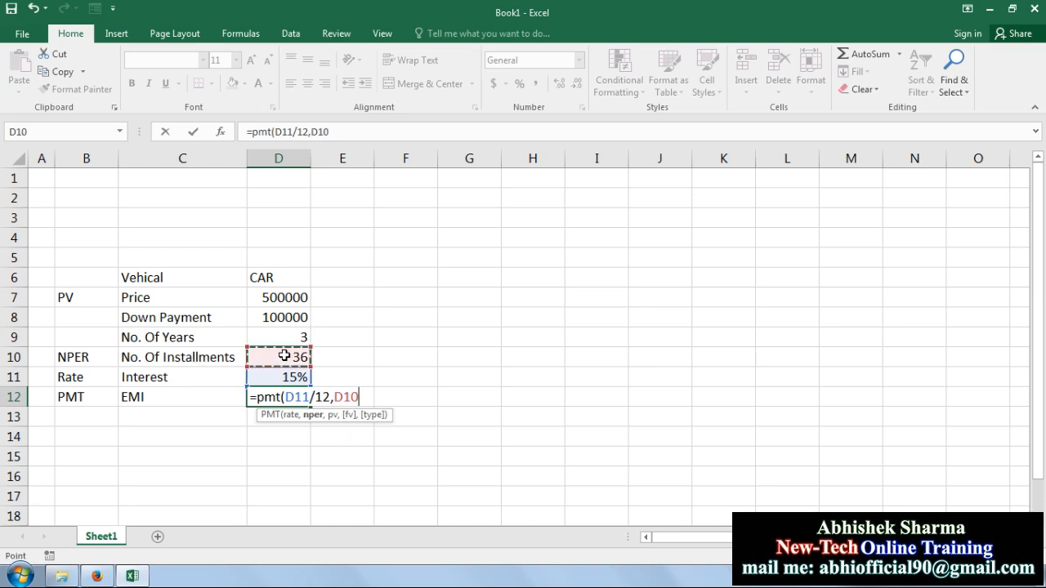
type(",")
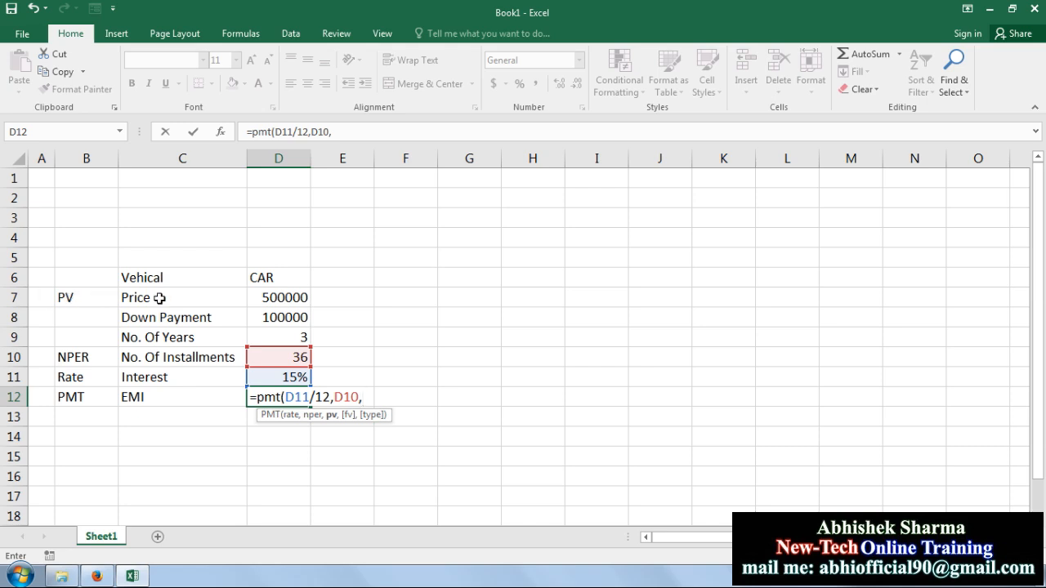
left_click(298, 297)
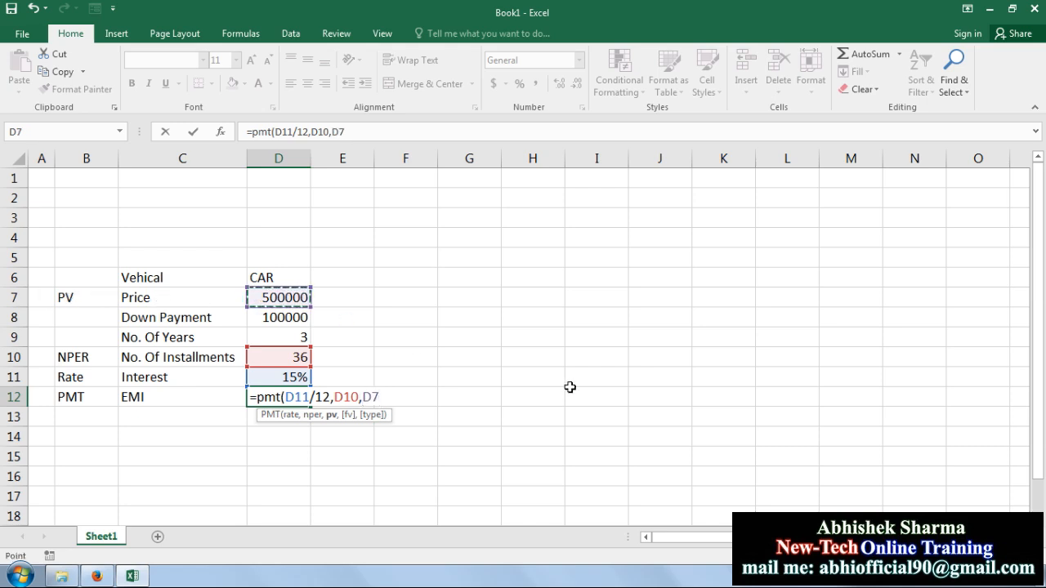
type(",")
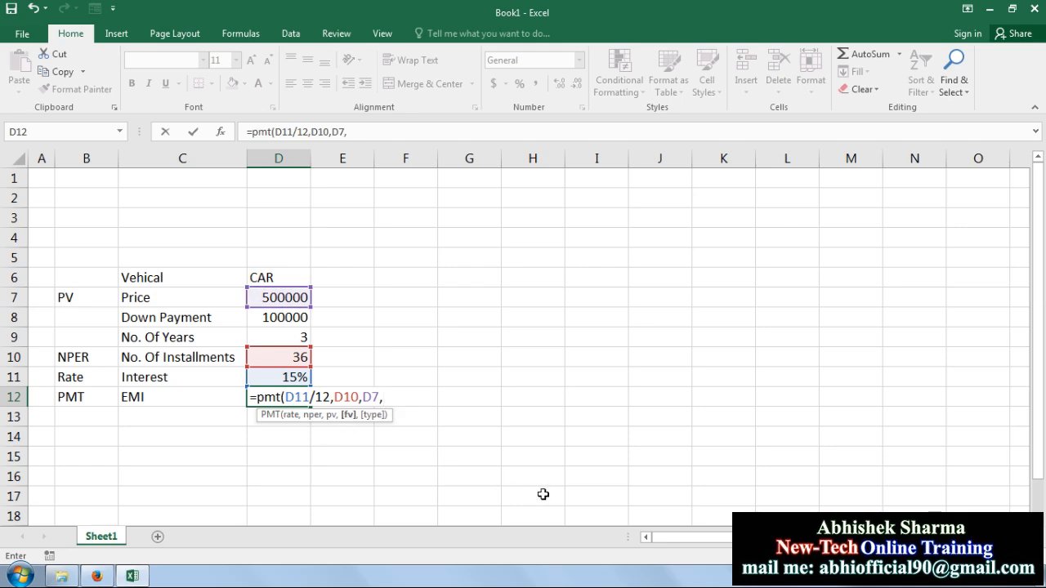
key("BackSpace")
type(")")
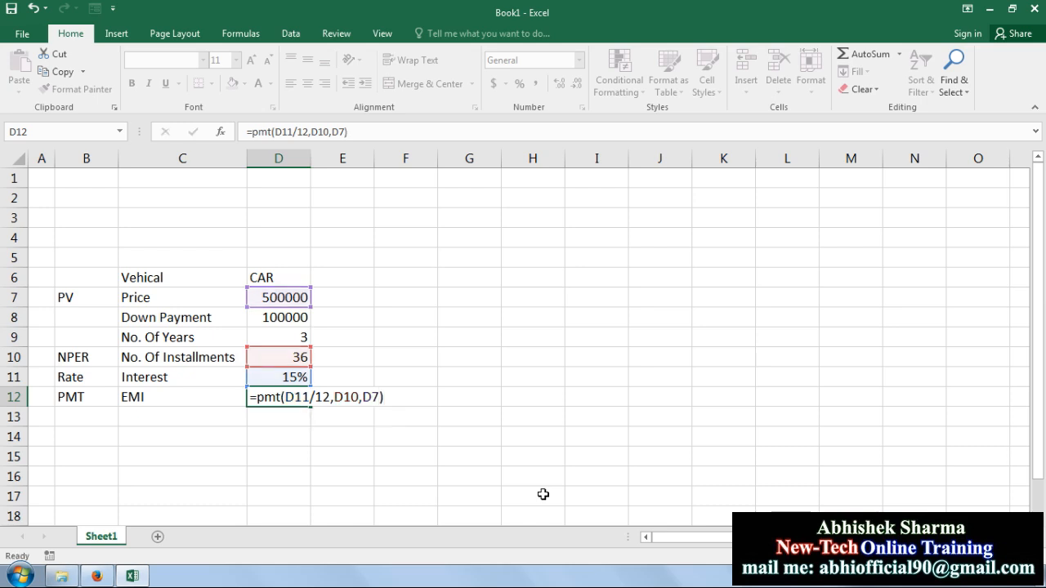
key("Return")
left_click(291, 400)
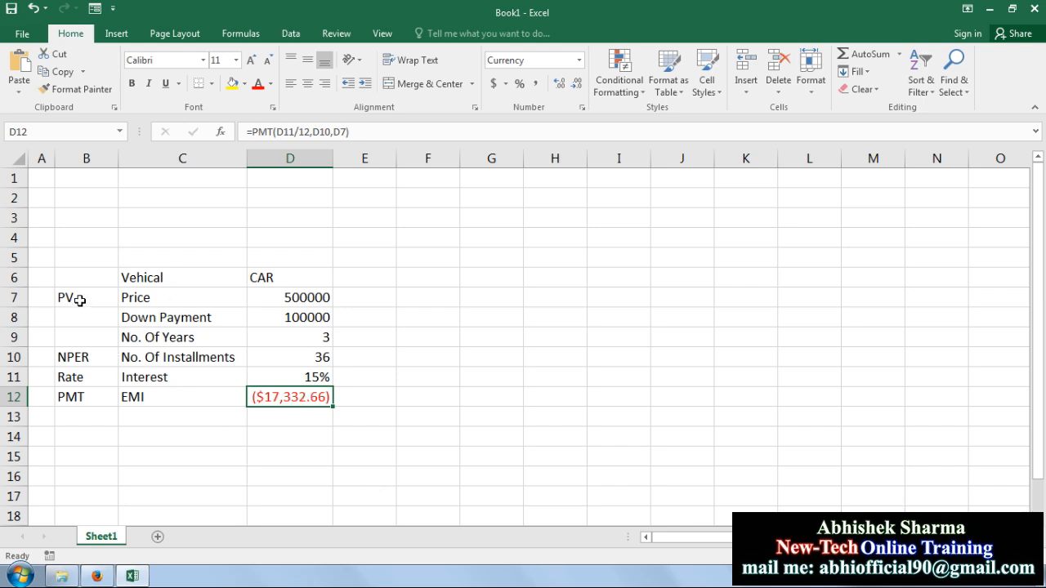
Step: Merge and center B5:D5 above the table and enter the heading "Descriptions"
left_click_drag(84, 259, 269, 259)
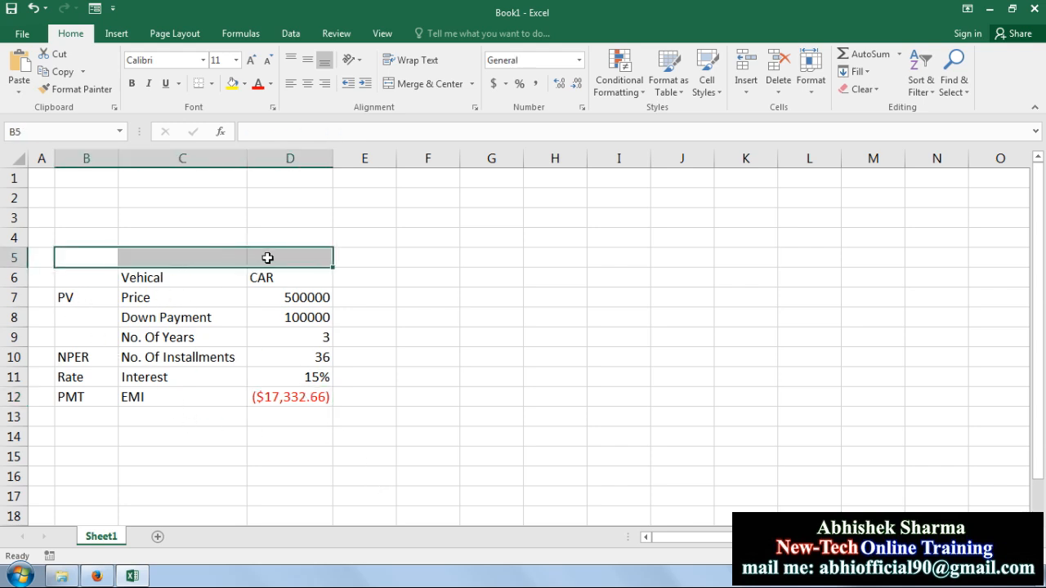
left_click(404, 84)
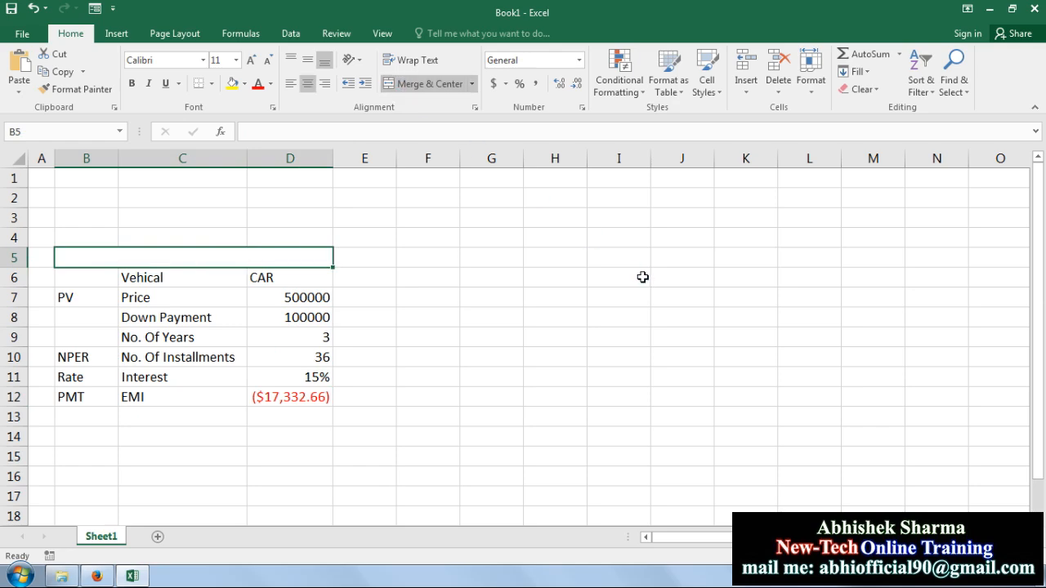
type("Description")
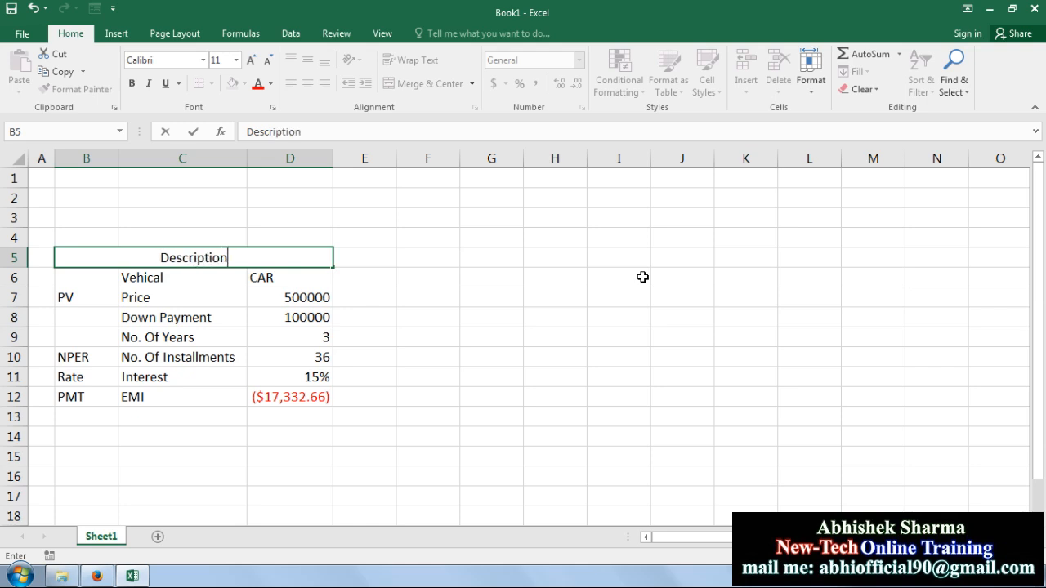
type("s")
key("Return")
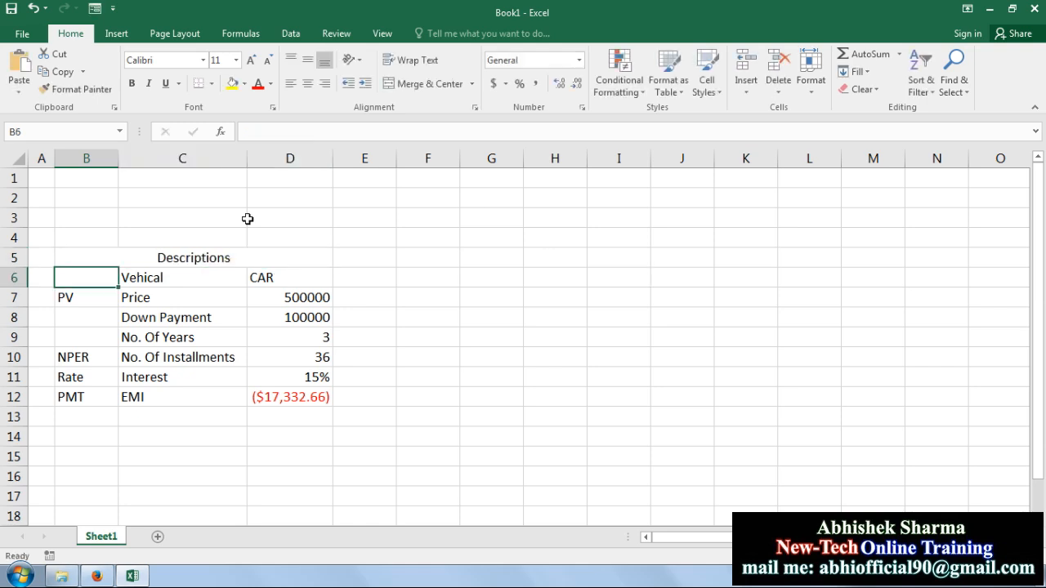
Step: Format the merged Descriptions heading with a black fill and bold white text
left_click(226, 257)
left_click(244, 83)
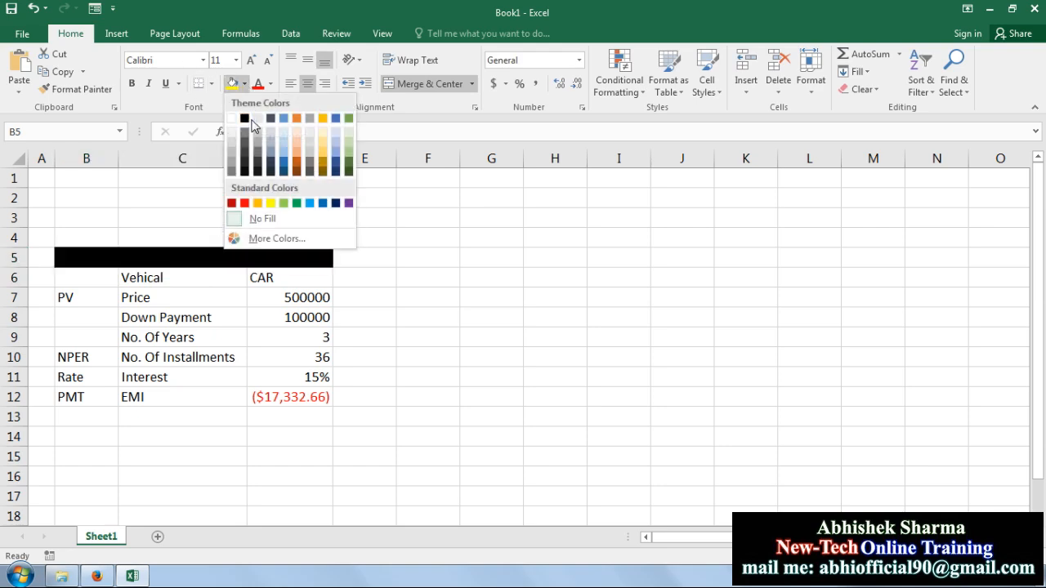
left_click(245, 119)
left_click(271, 83)
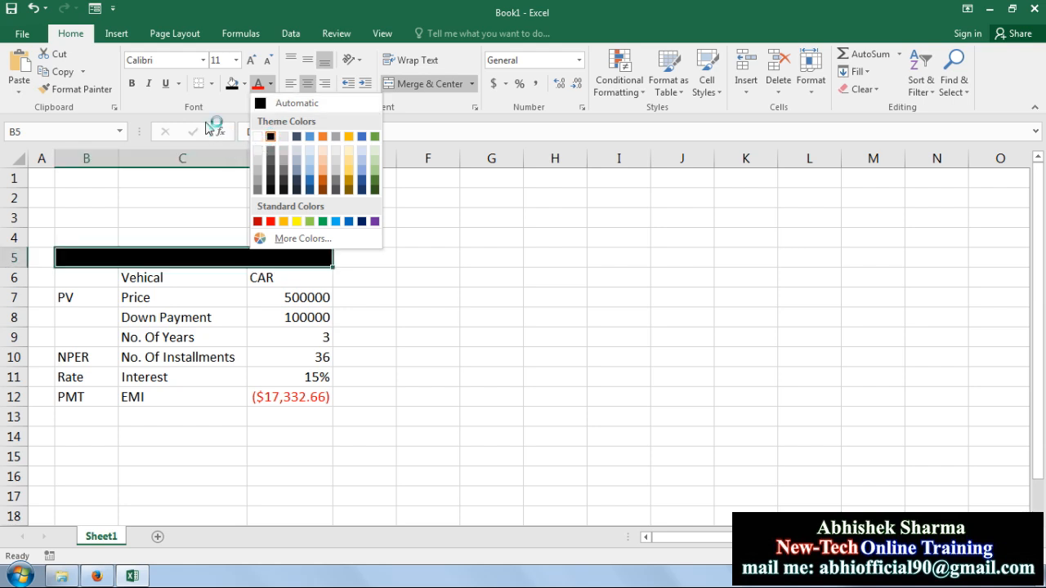
left_click(259, 137)
left_click(132, 83)
Step: Apply all borders to the loan table B5:D12
left_click_drag(107, 260, 271, 398)
left_click(211, 83)
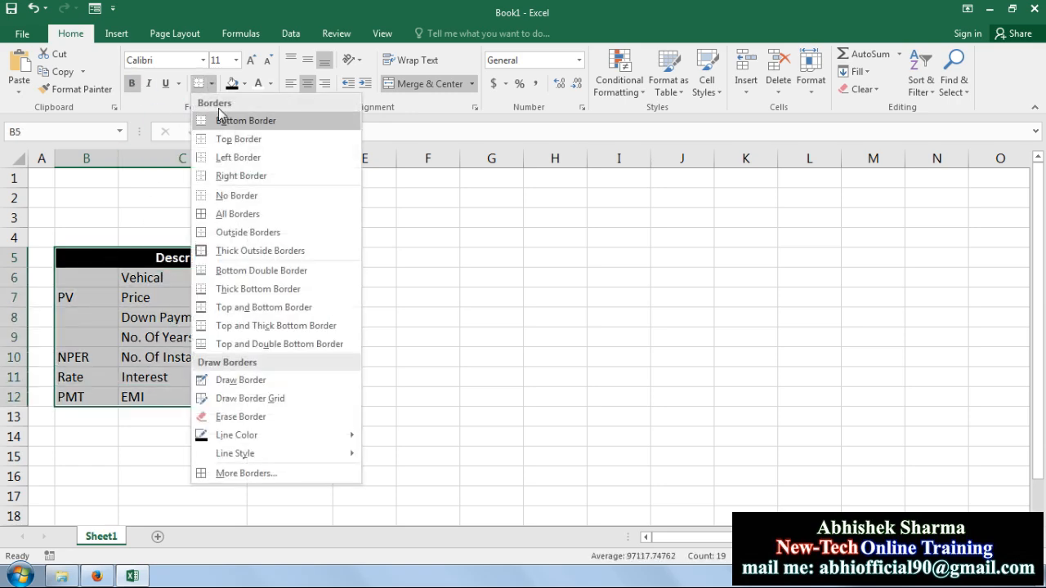
left_click(214, 214)
left_click(445, 342)
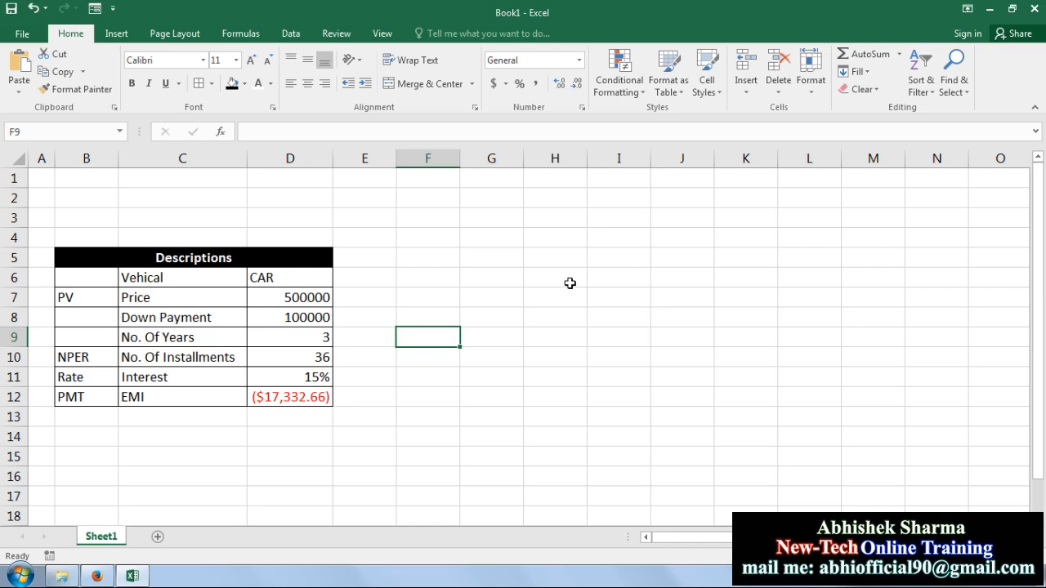
Step: Start a second table's header row with "Month" in F5 and "Interest" in G5
left_click(490, 238)
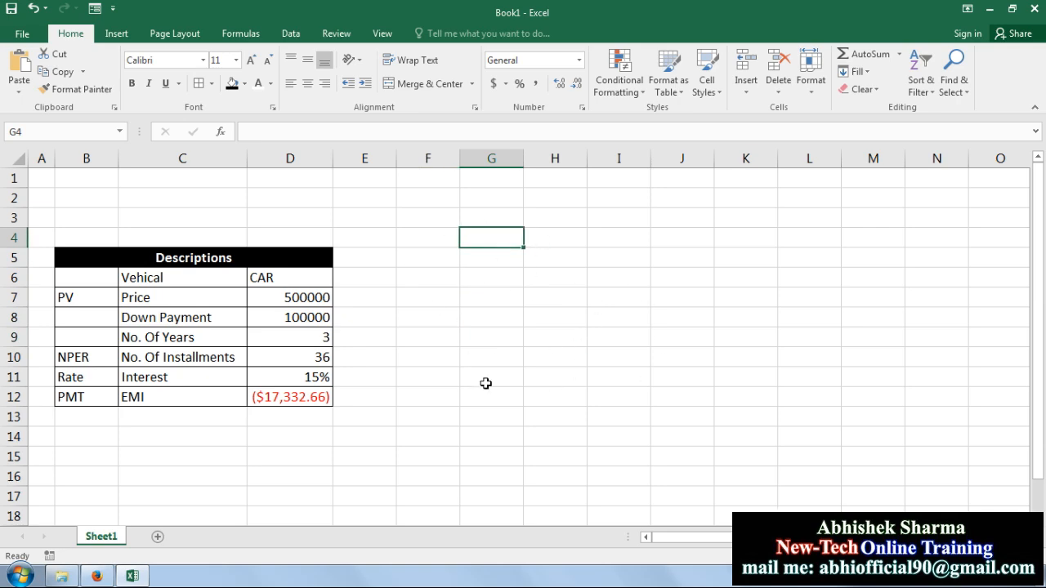
left_click(434, 240)
left_click(434, 275)
left_click(435, 260)
type("M")
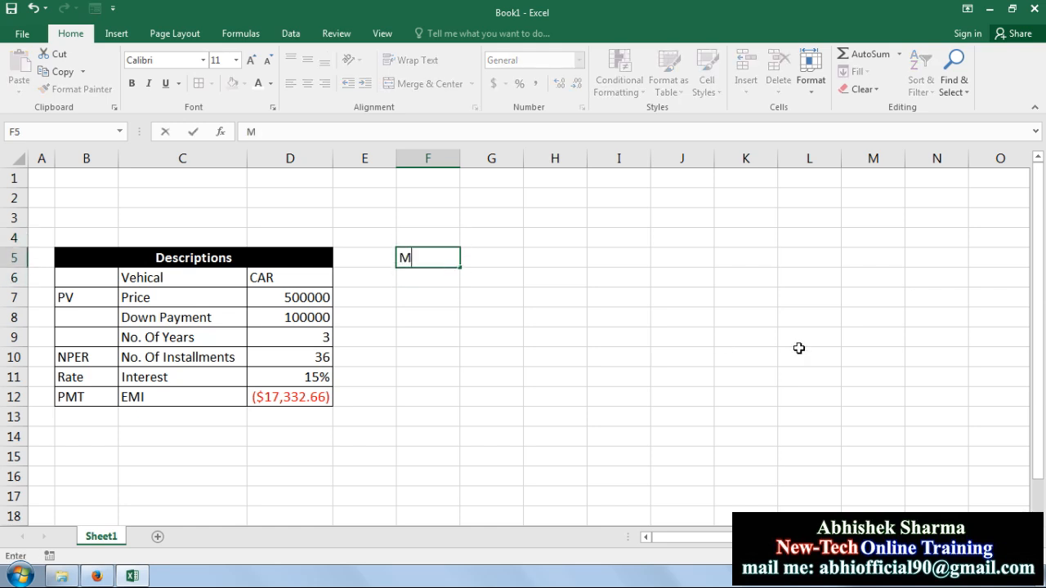
type("onth")
key("Tab")
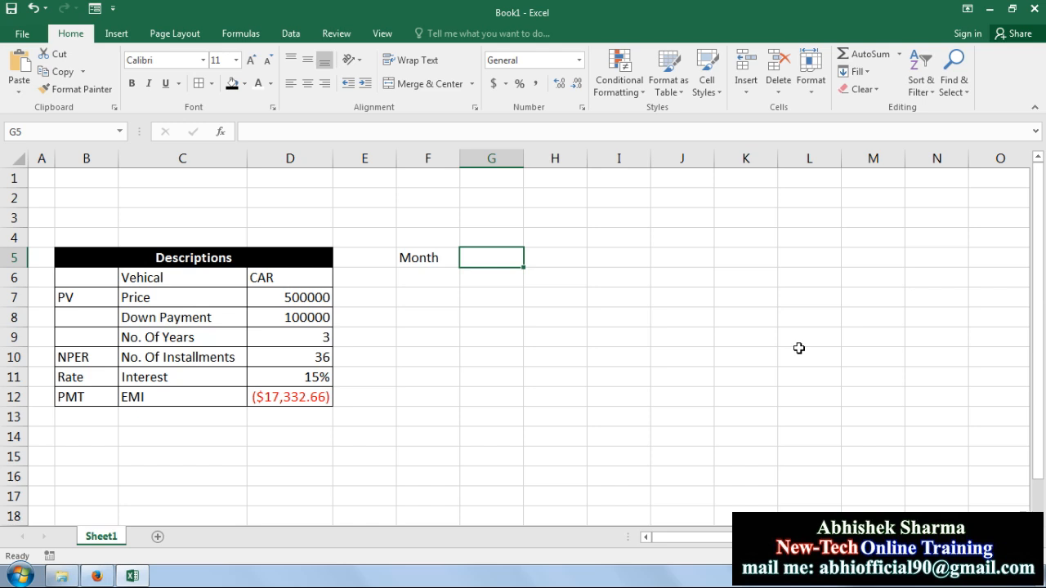
type("Interest")
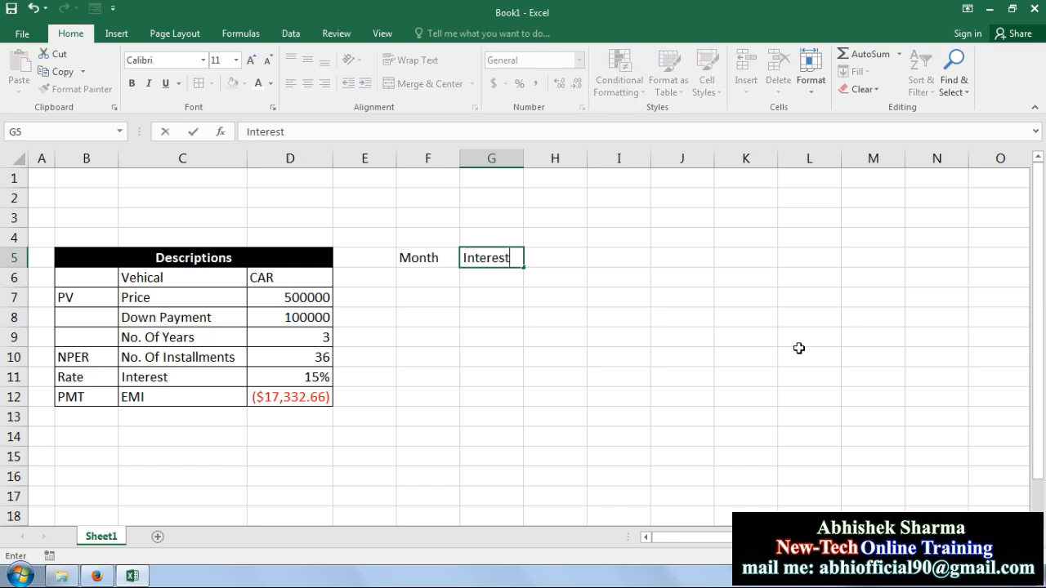
key("Tab")
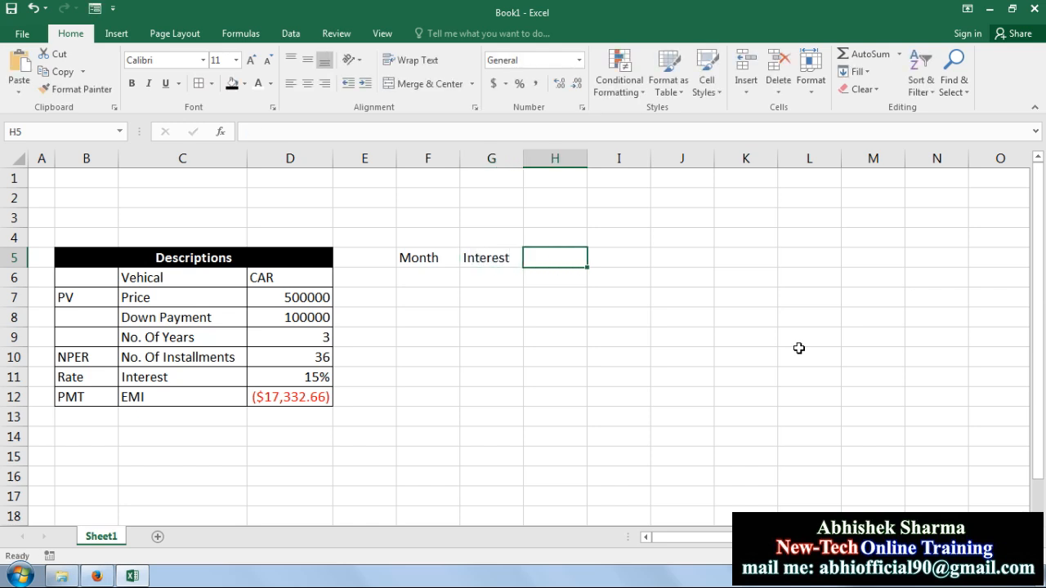
Step: Complete the header row with "Principal" in H5 and "Total" in I5
type("Pri")
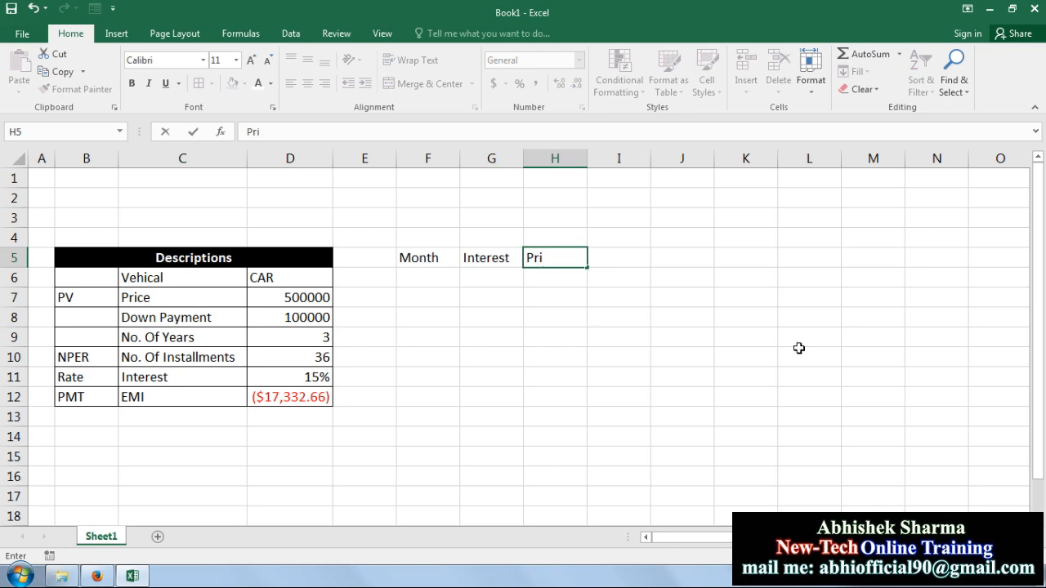
type("ncipal")
key("Tab")
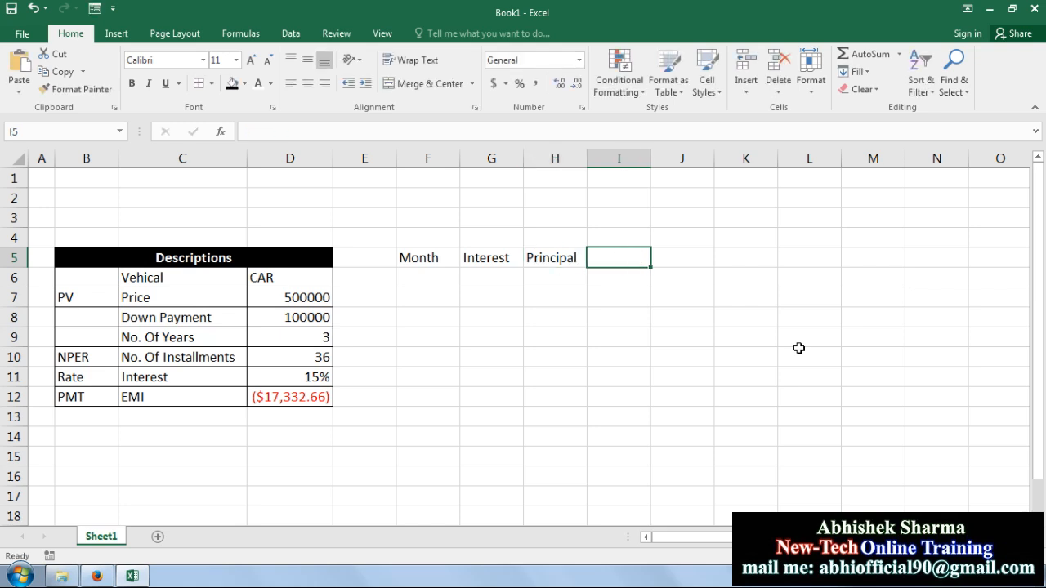
type("Total")
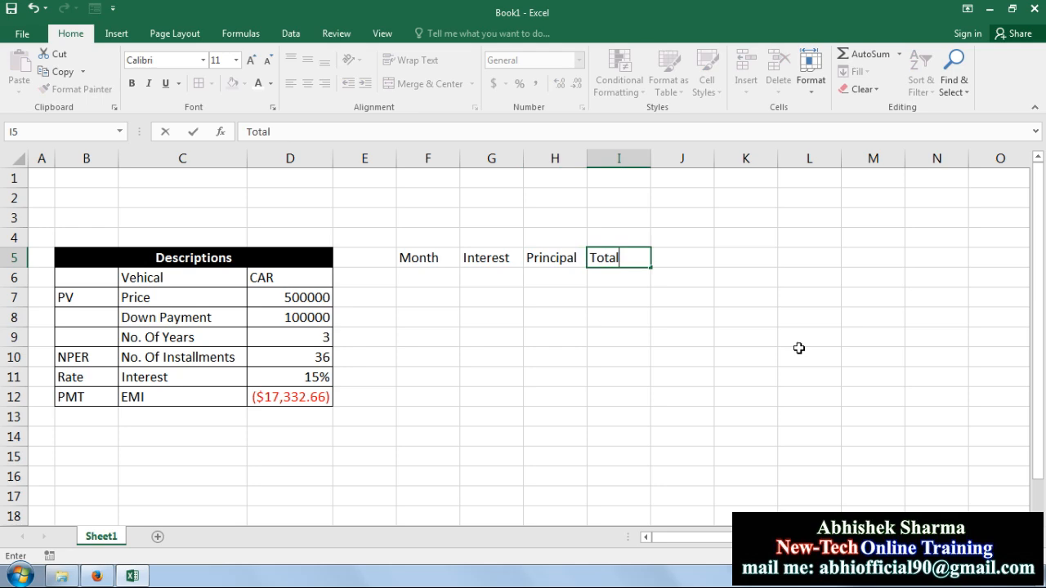
key("Return")
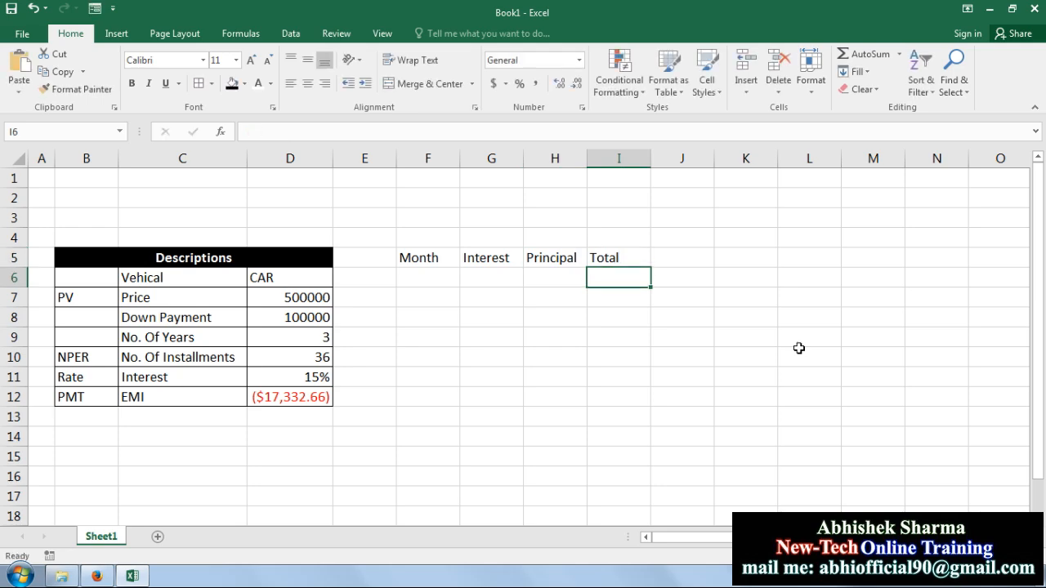
Step: Format the header cells F5:I5 with a black fill and bold white text
left_click_drag(435, 259, 413, 258)
left_click(319, 257)
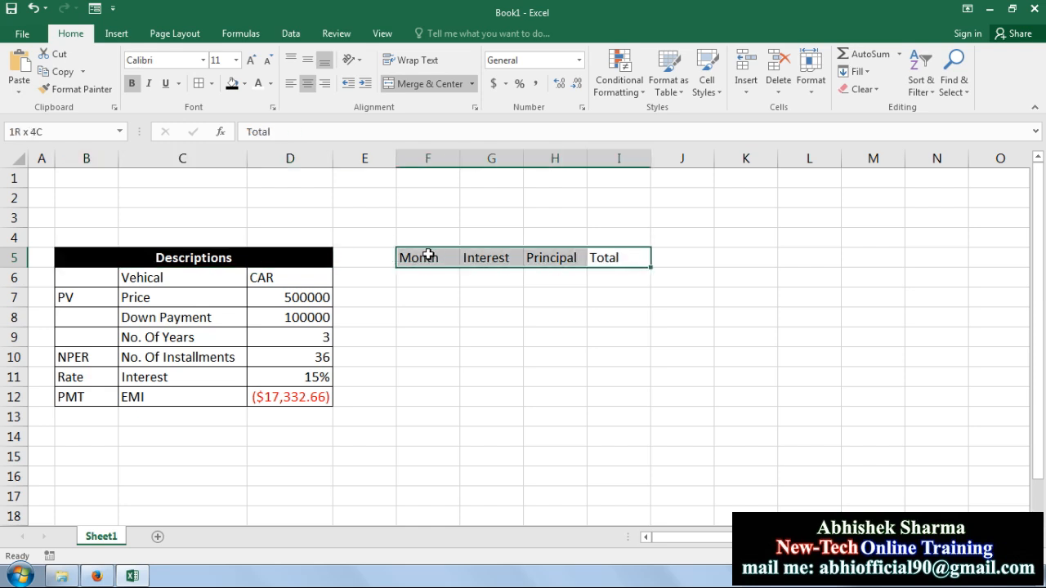
left_click(244, 83)
left_click(244, 118)
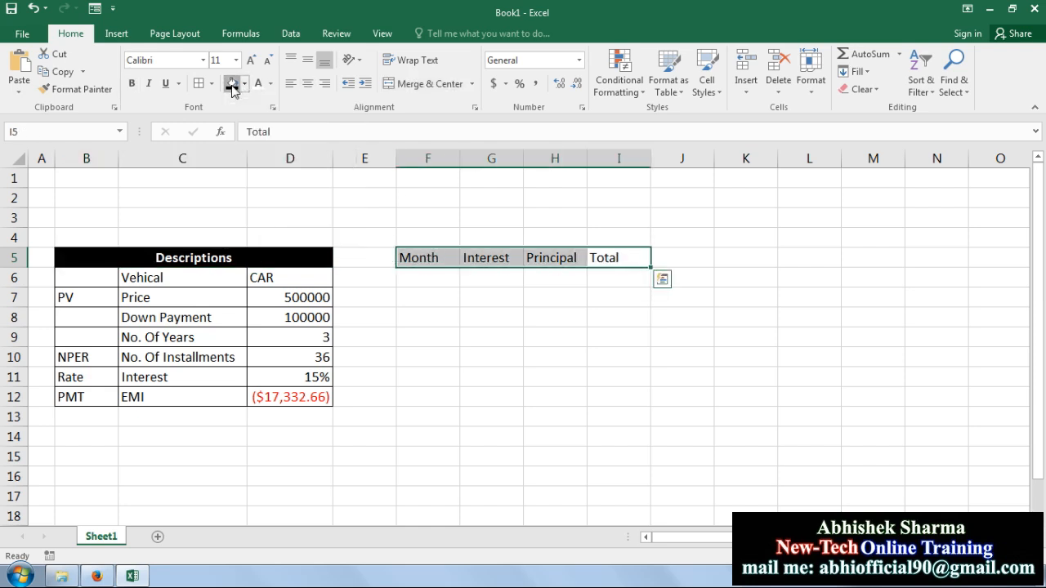
left_click(258, 84)
left_click(132, 83)
left_click(413, 318)
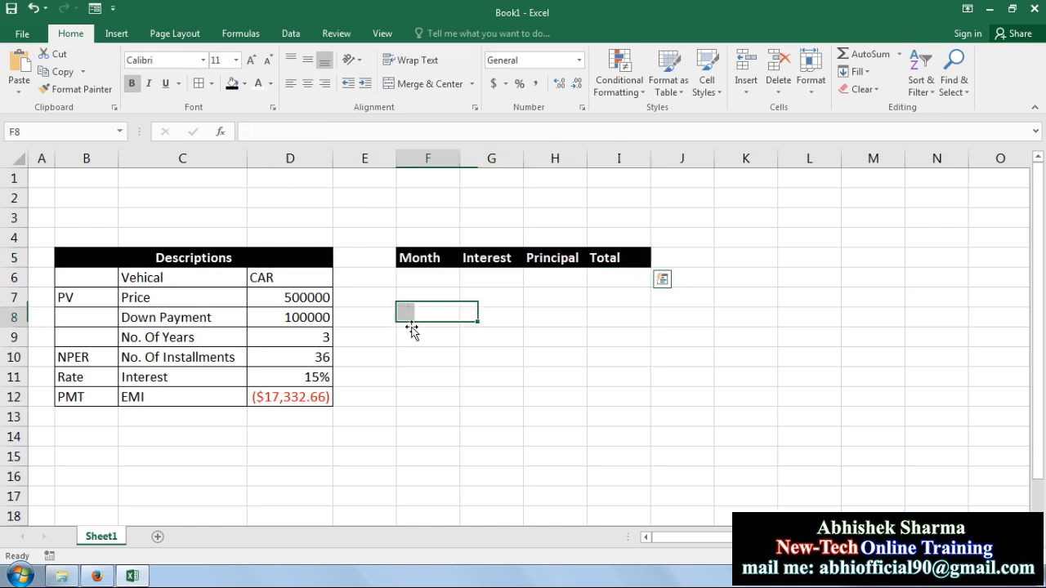
Step: Enter the month numbers 1, 2 and 3 in F6:F8 under Month
left_click(427, 277)
type("1")
key("Return")
type("2")
key("Return")
type("3")
key("Return")
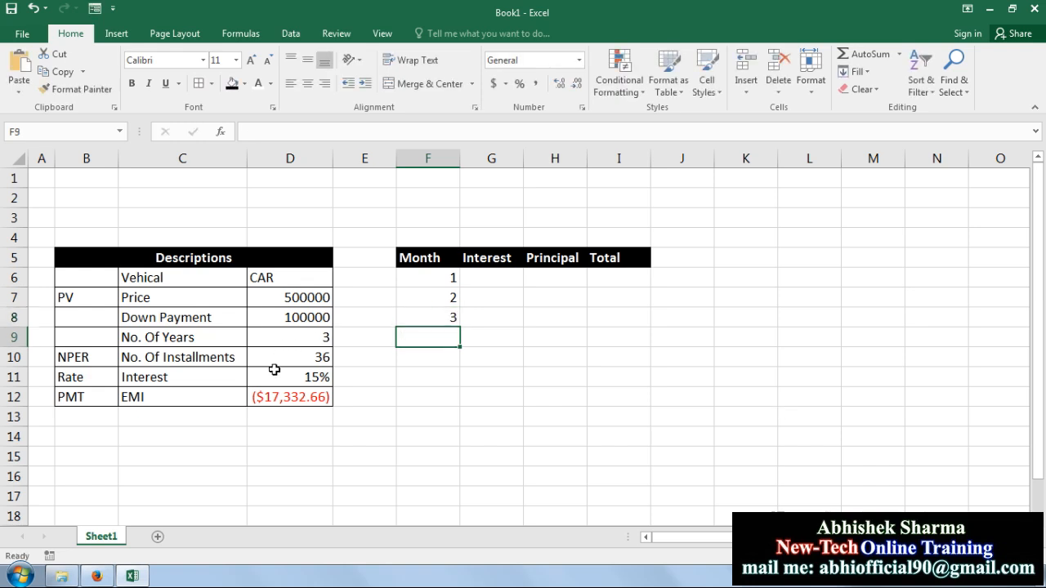
Step: Extend the month number series from F6:F8 down to 36 in F41
left_click_drag(449, 279, 446, 318)
left_click(555, 383)
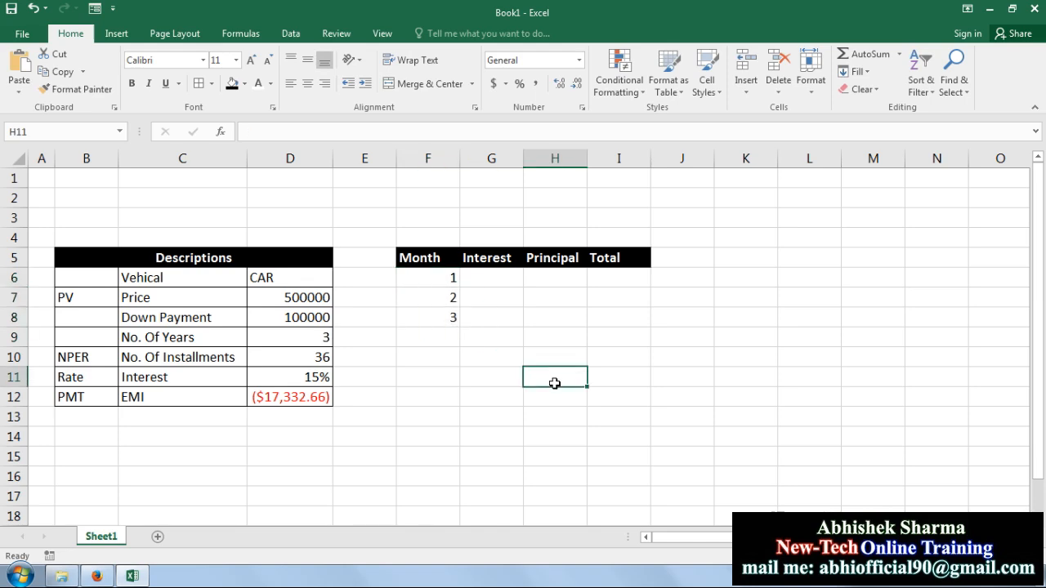
left_click_drag(424, 279, 424, 321)
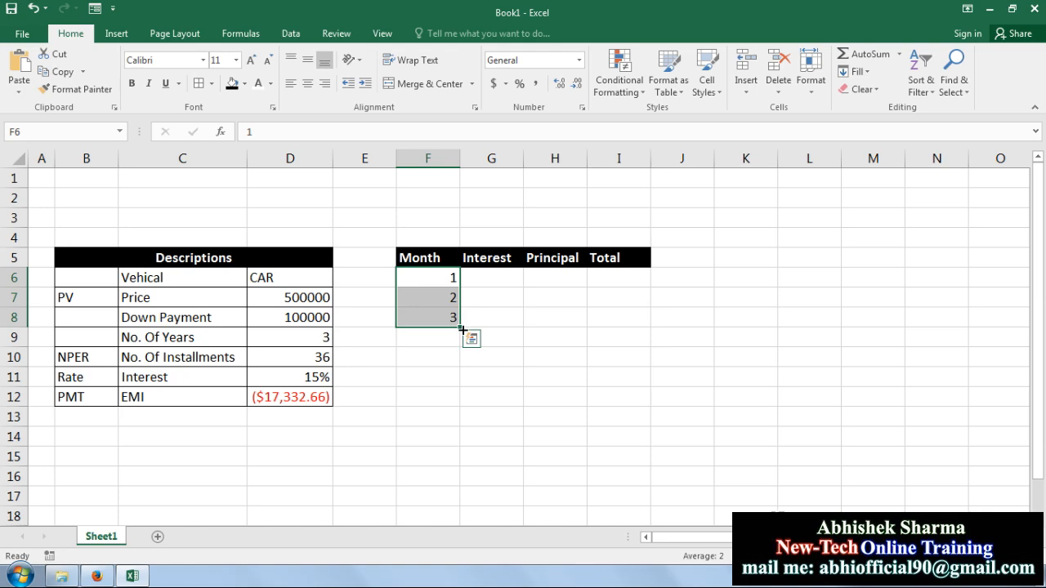
left_click_drag(462, 327, 457, 449)
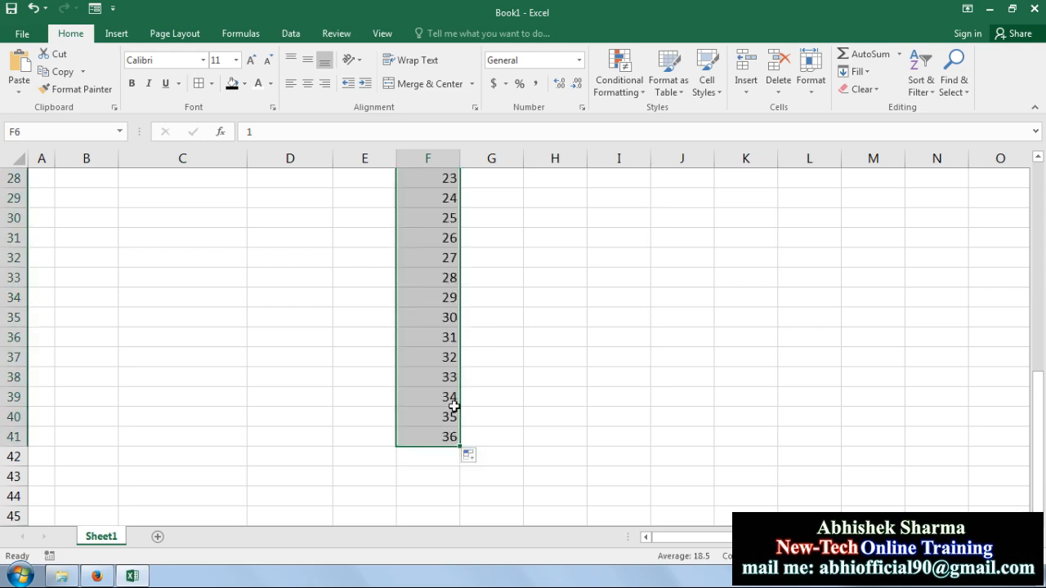
Step: Go back to G6, the first cell under the Interest header
left_click(492, 437)
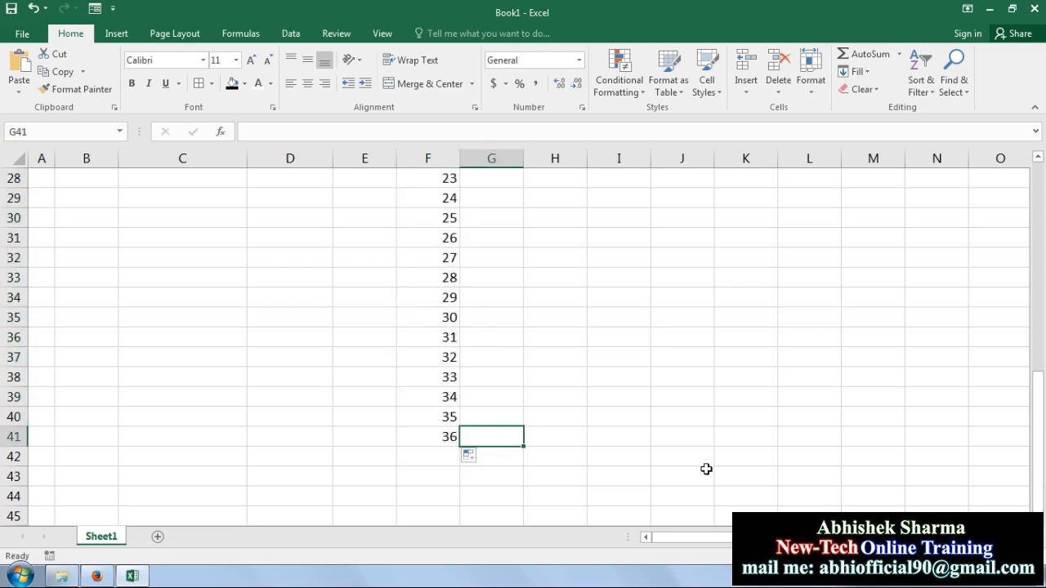
scroll(706, 469, "up", 8)
key("ctrl+Up")
key("Down")
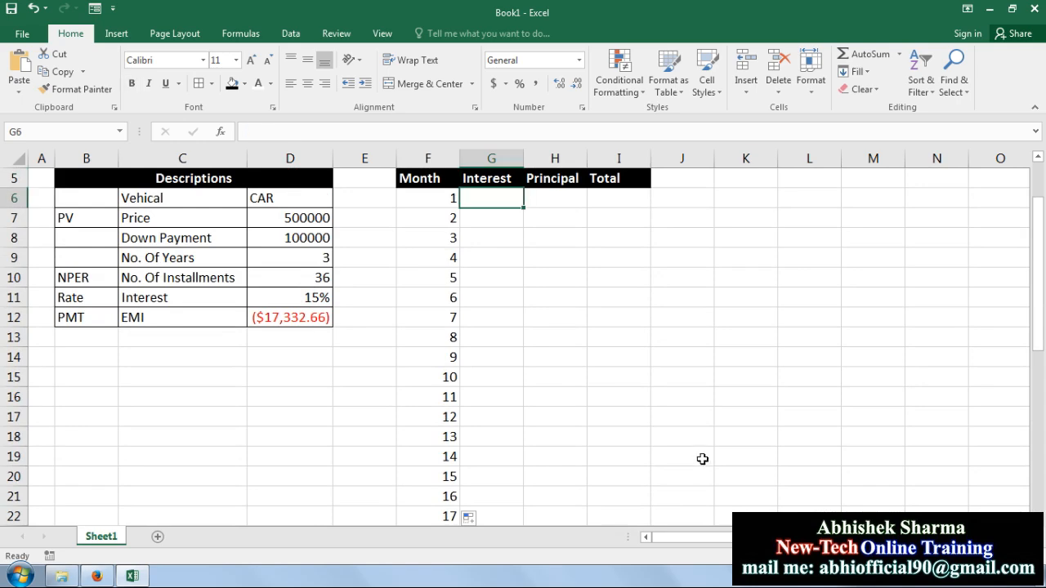
left_click_drag(1038, 323, 1038, 286)
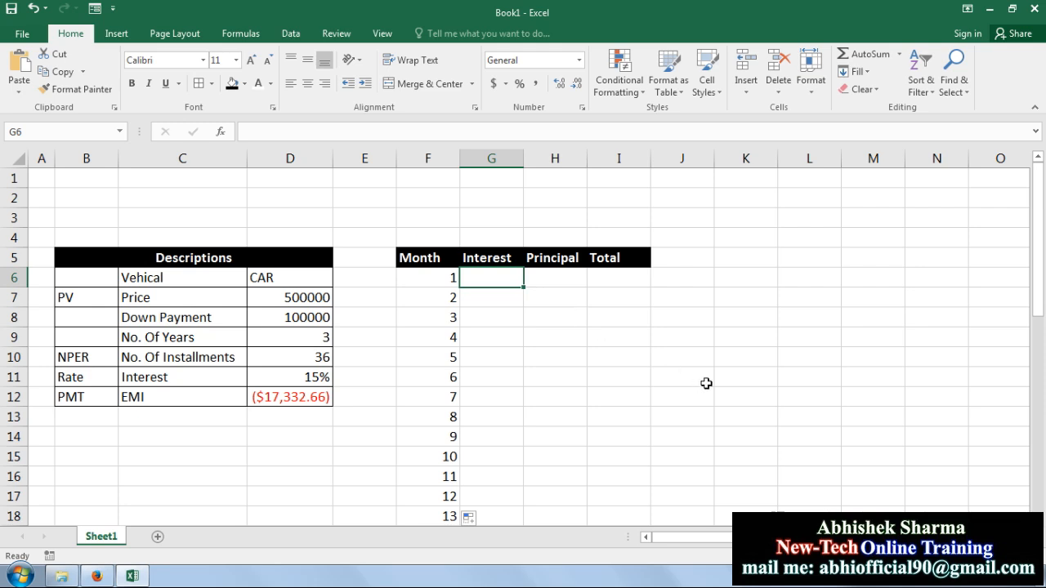
type("=ipmt")
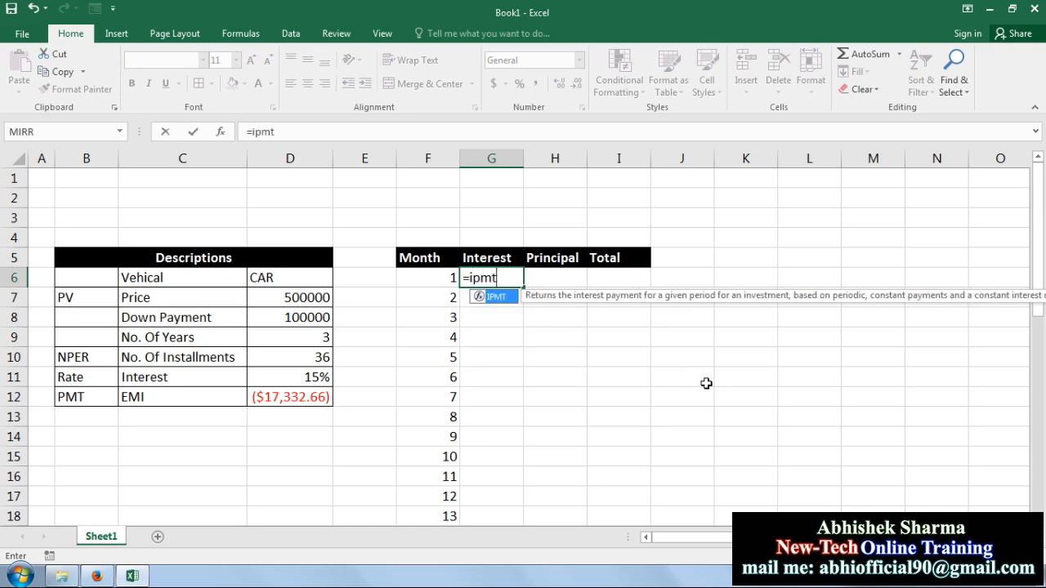
type("(")
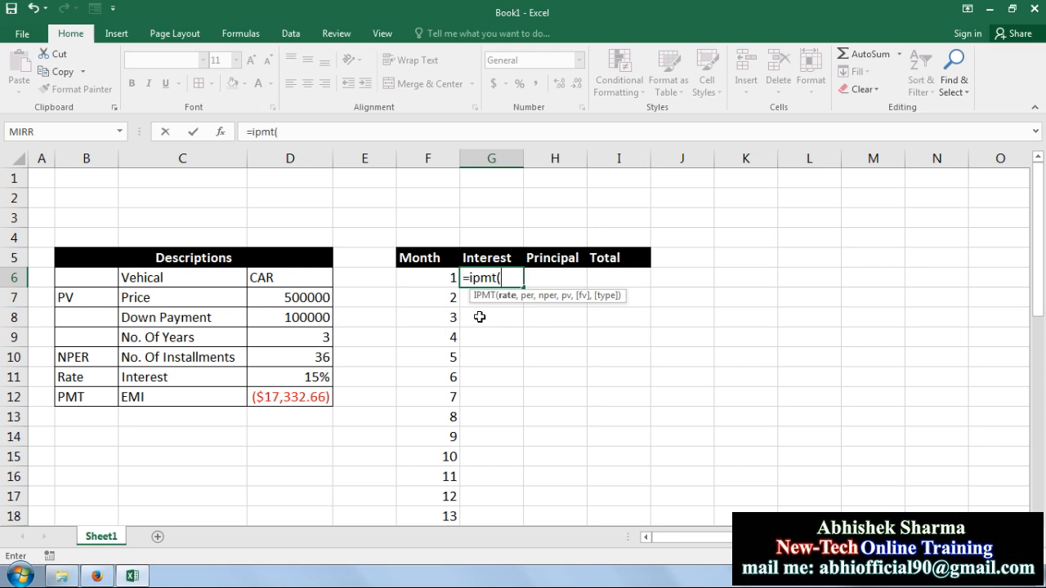
left_click(303, 378)
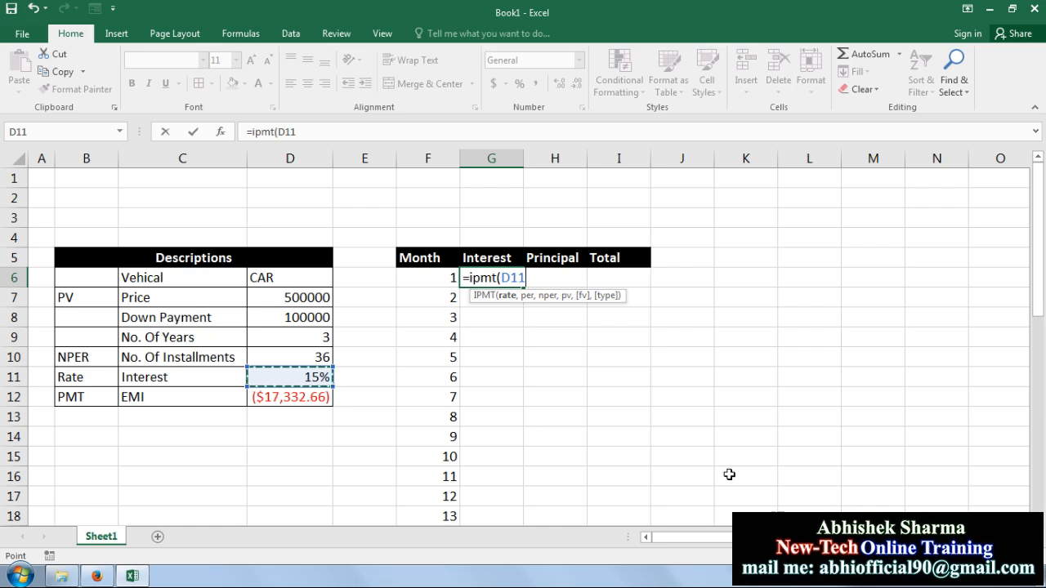
type("/12")
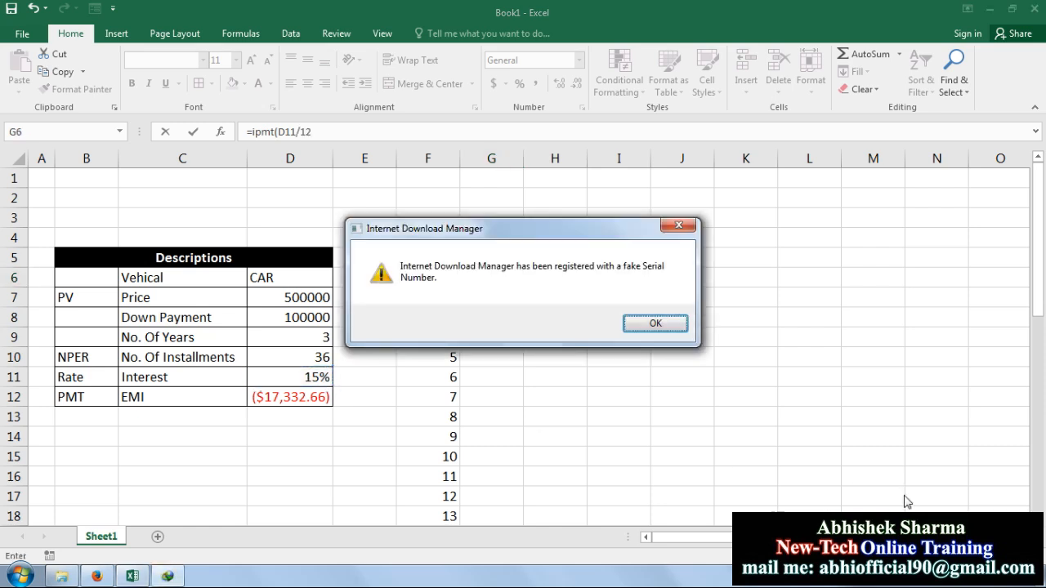
left_click(677, 225)
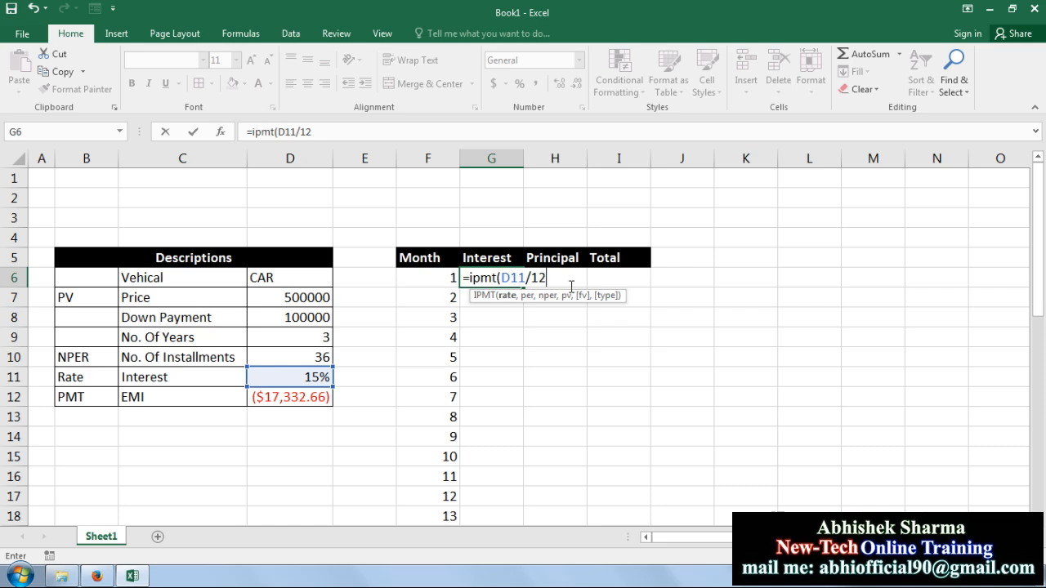
key("BackSpace")
key("BackSpace")
key("BackSpace")
key("BackSpace")
key("BackSpace")
key("BackSpace")
key("BackSpace")
key("BackSpace")
key("BackSpace")
key("BackSpace")
key("BackSpace")
left_click(609, 390)
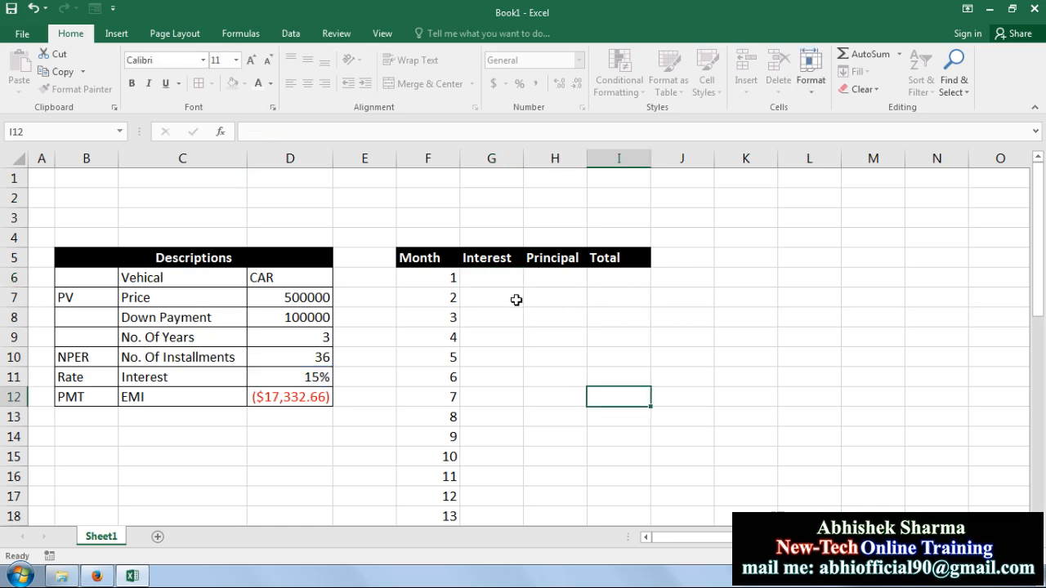
Step: Enter the first month's interest formula =IPMT(D11/12,F6,D10,D7) in G6
left_click(496, 279)
type("=ip")
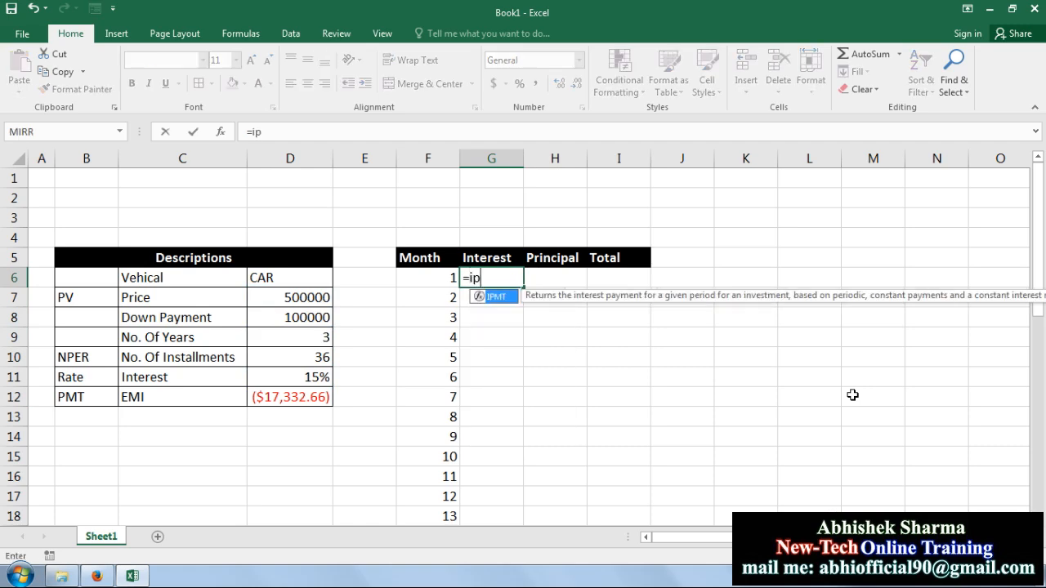
type("mt(")
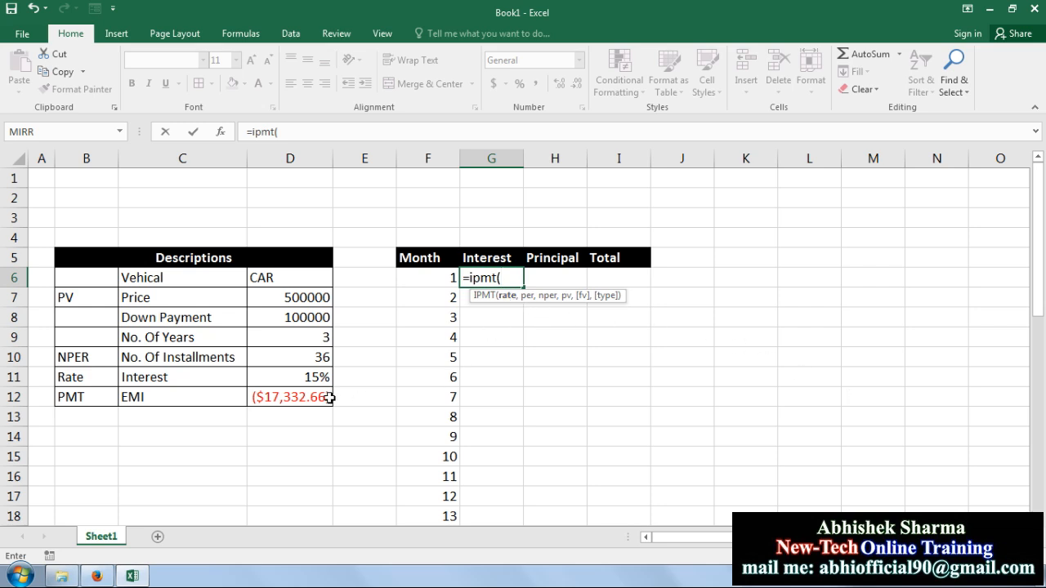
left_click(291, 380)
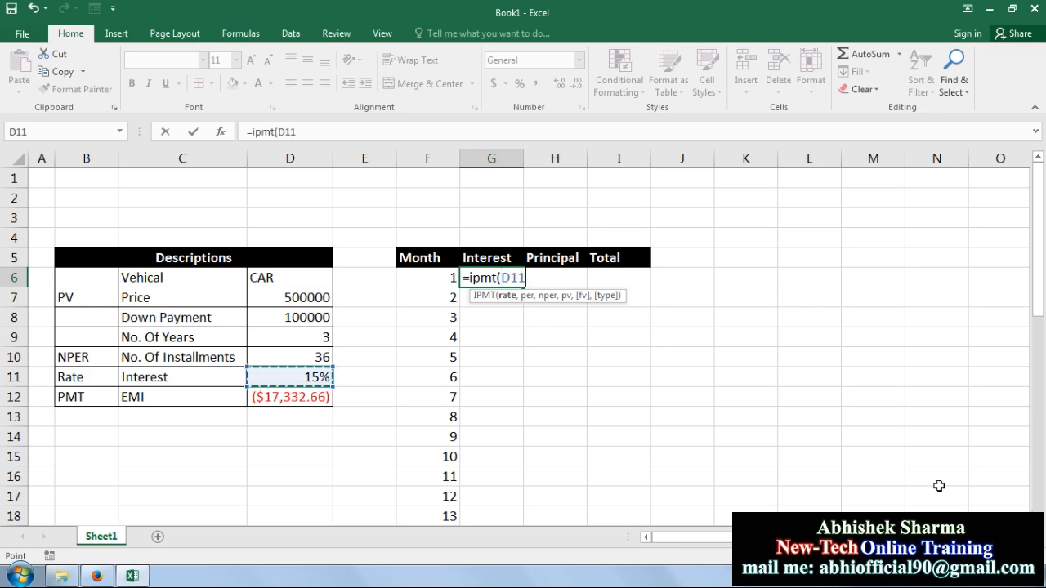
type("/")
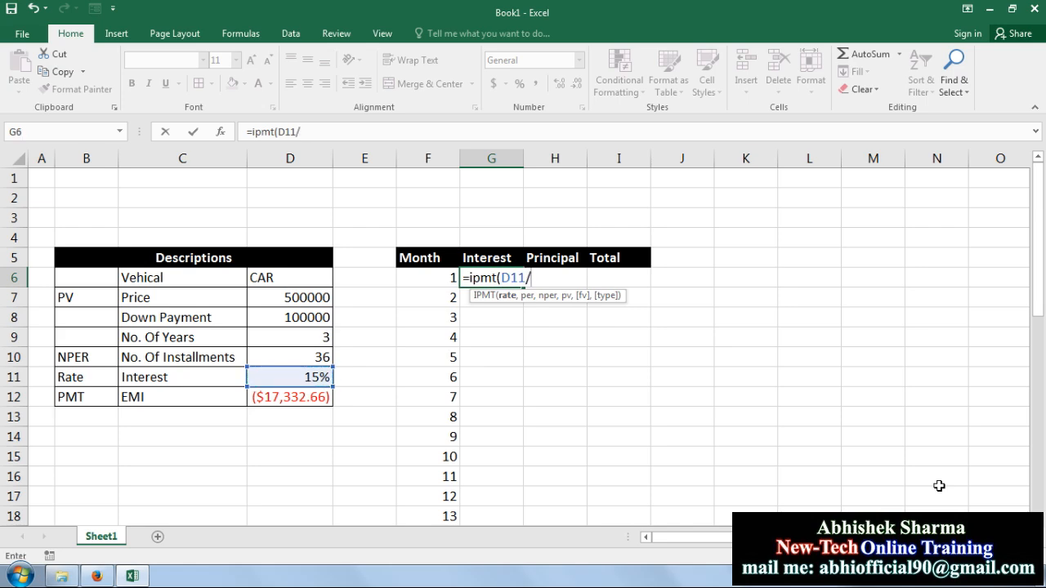
type("12,")
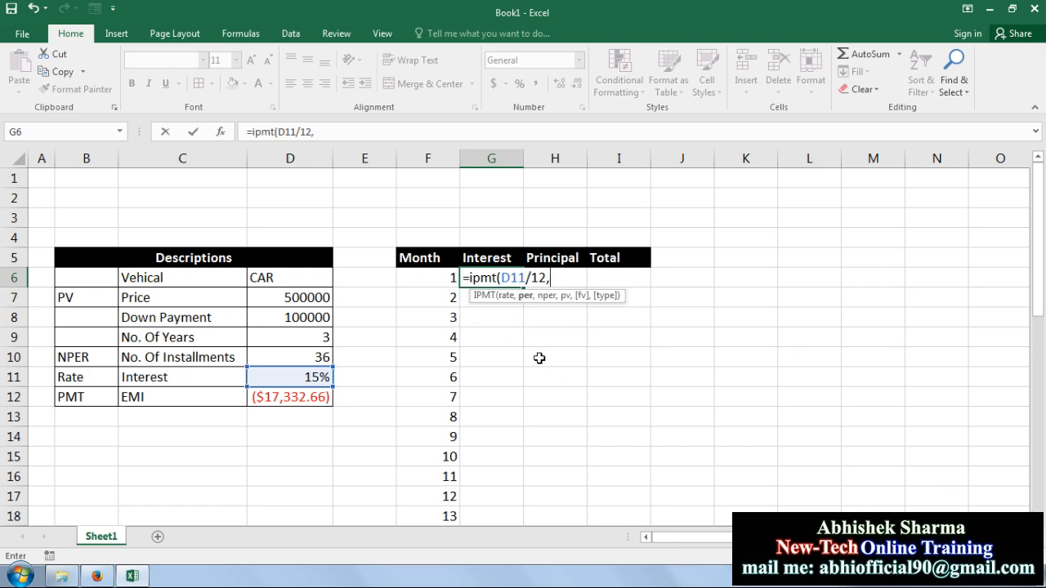
left_click(448, 280)
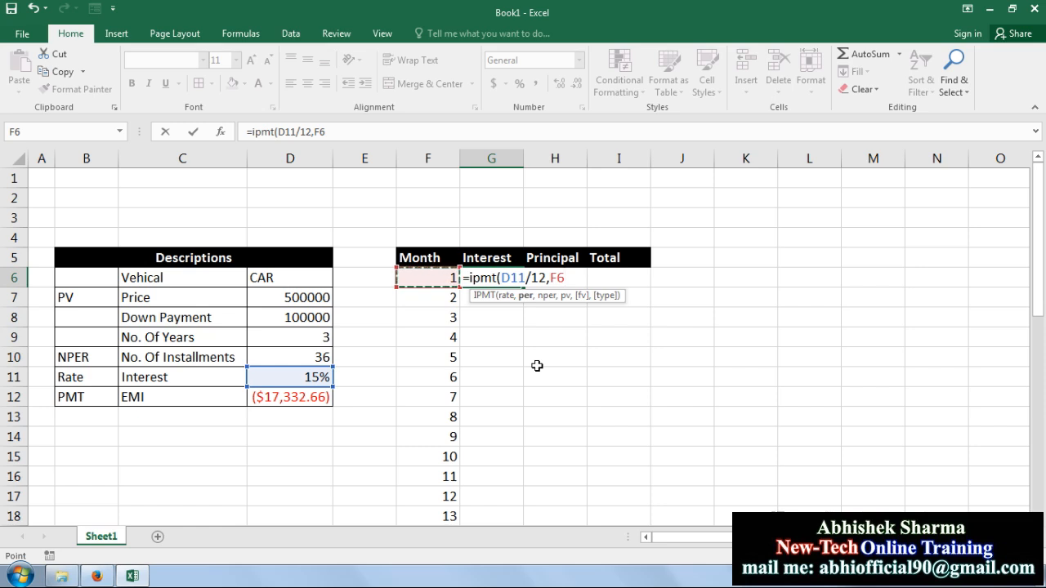
type(",")
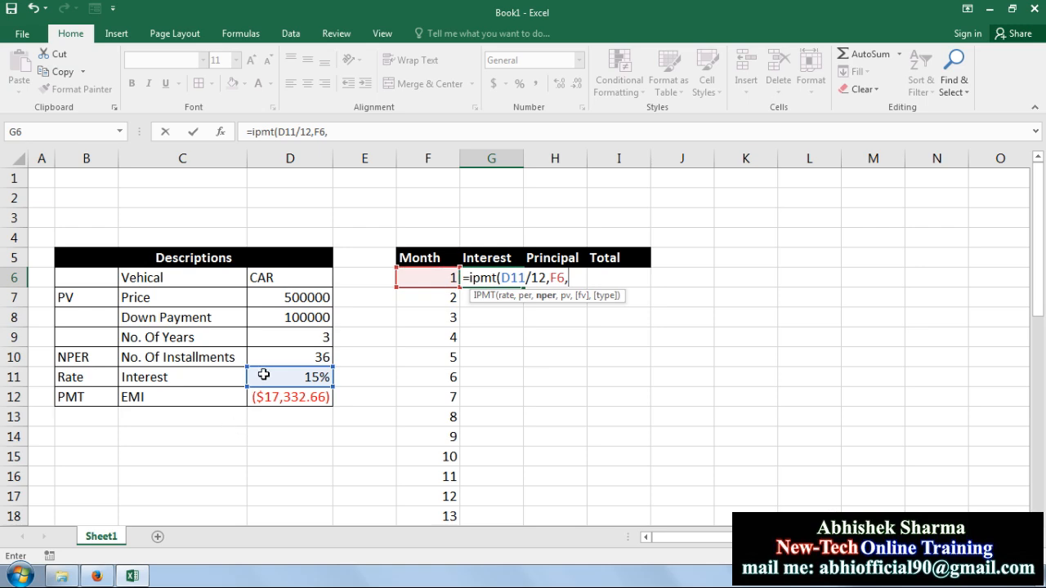
left_click(294, 353)
type(",")
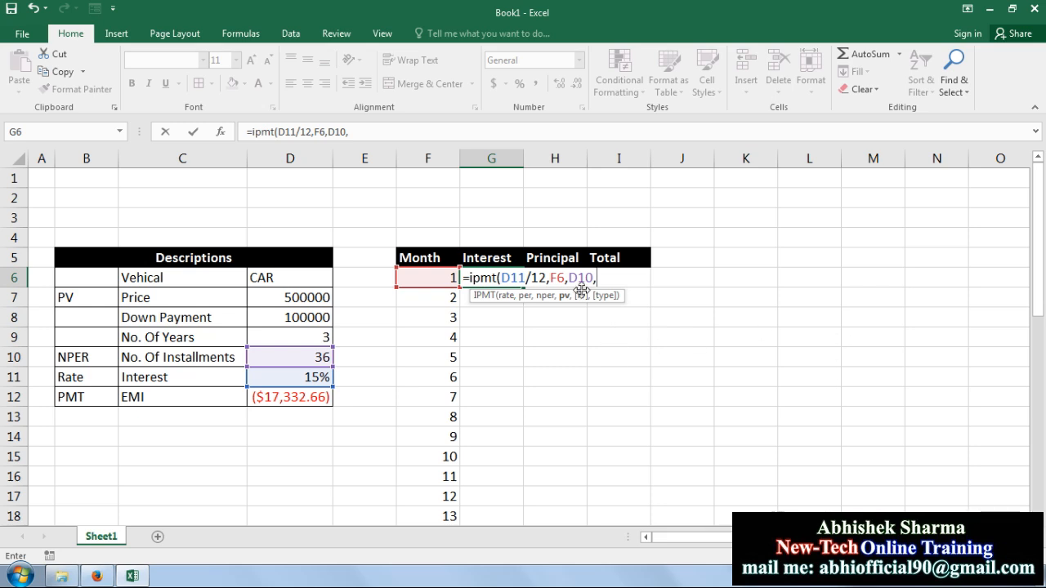
left_click(294, 299)
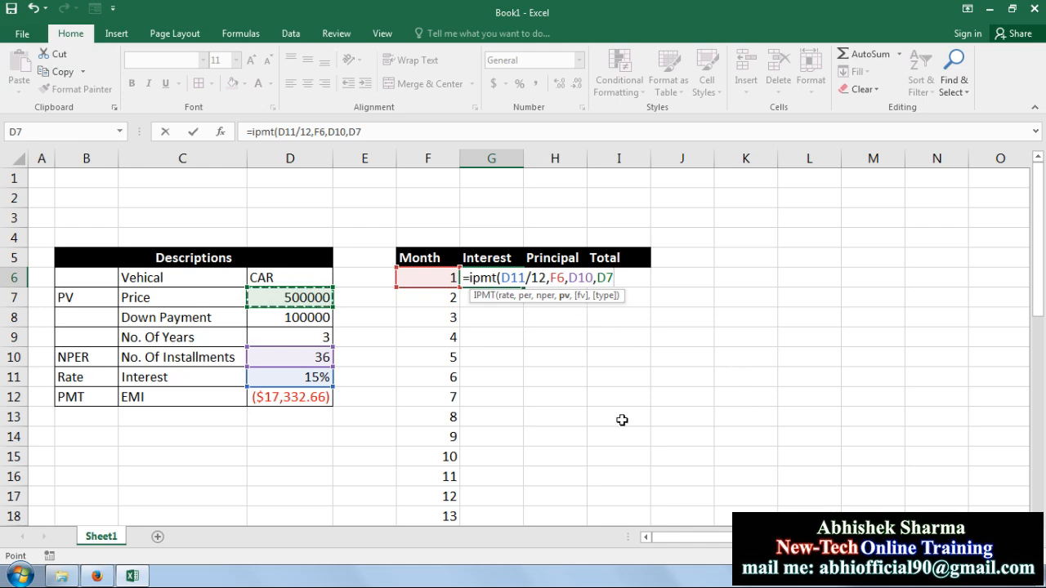
key("Return")
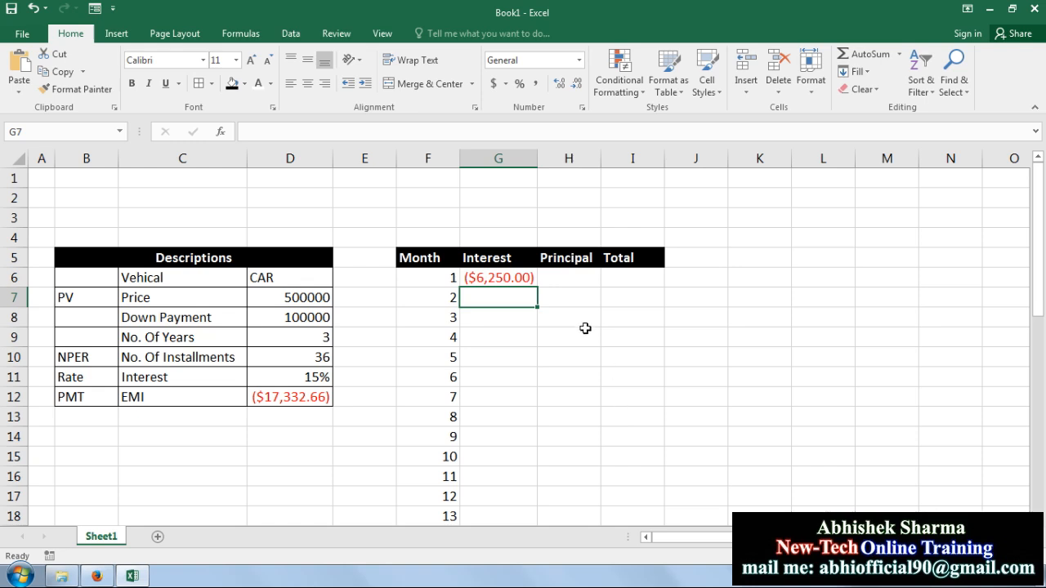
left_click(496, 283)
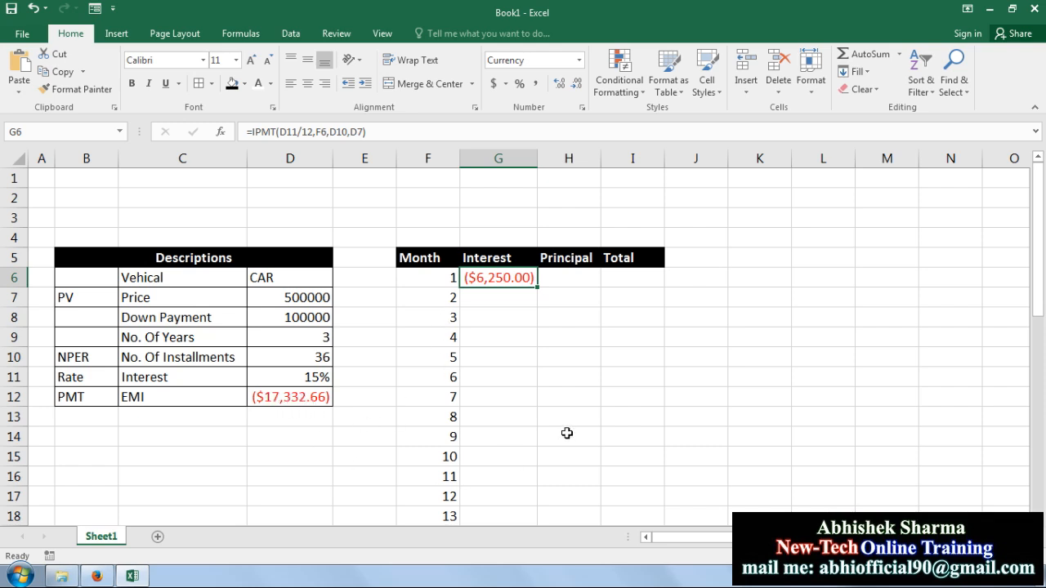
Step: Enter the first month's principal formula =PPMT(D11/12,F6,D10,D7) in H6
left_click(556, 282)
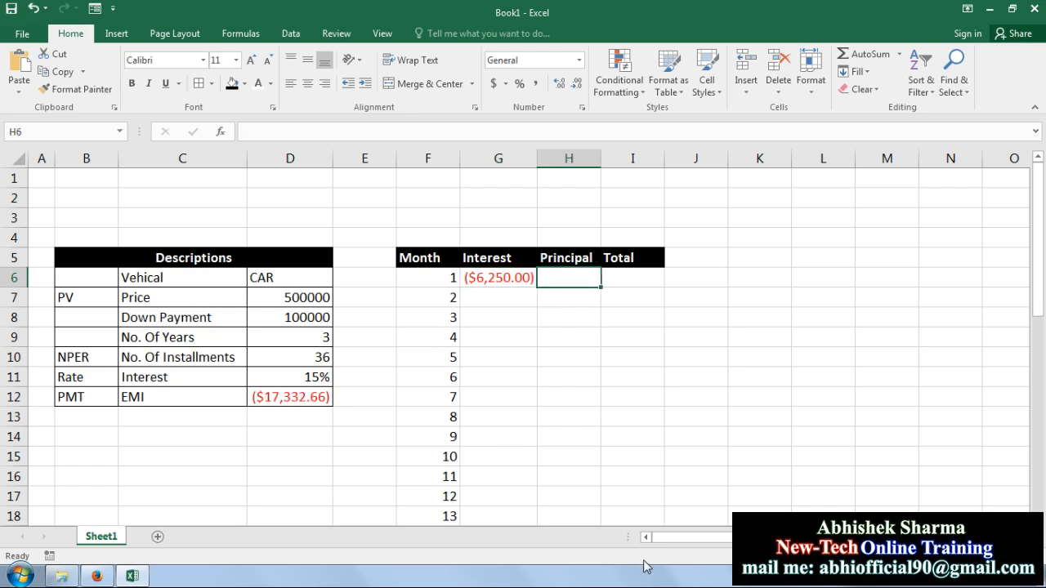
type("=pm")
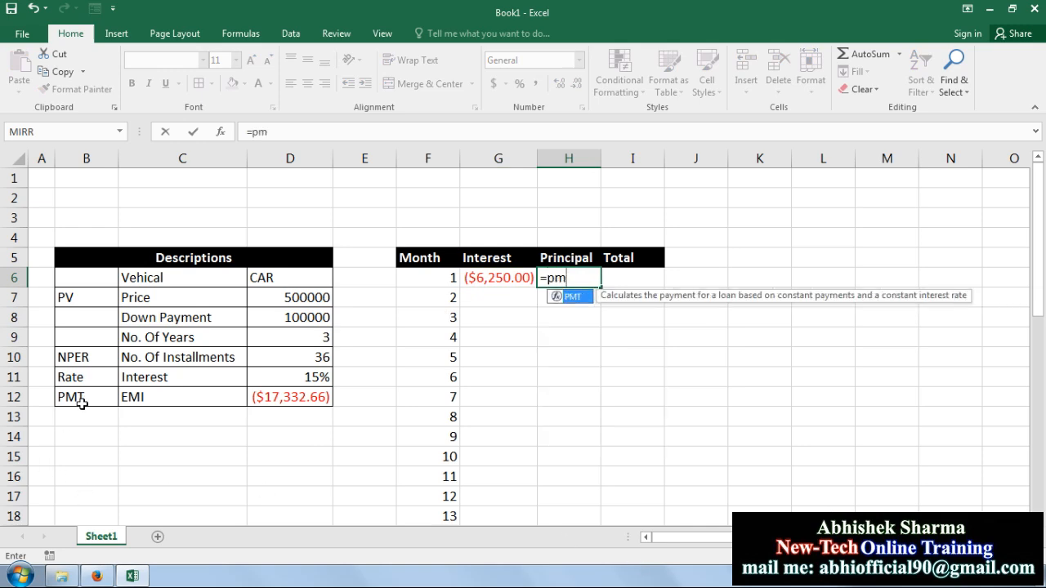
key("BackSpace")
type("p")
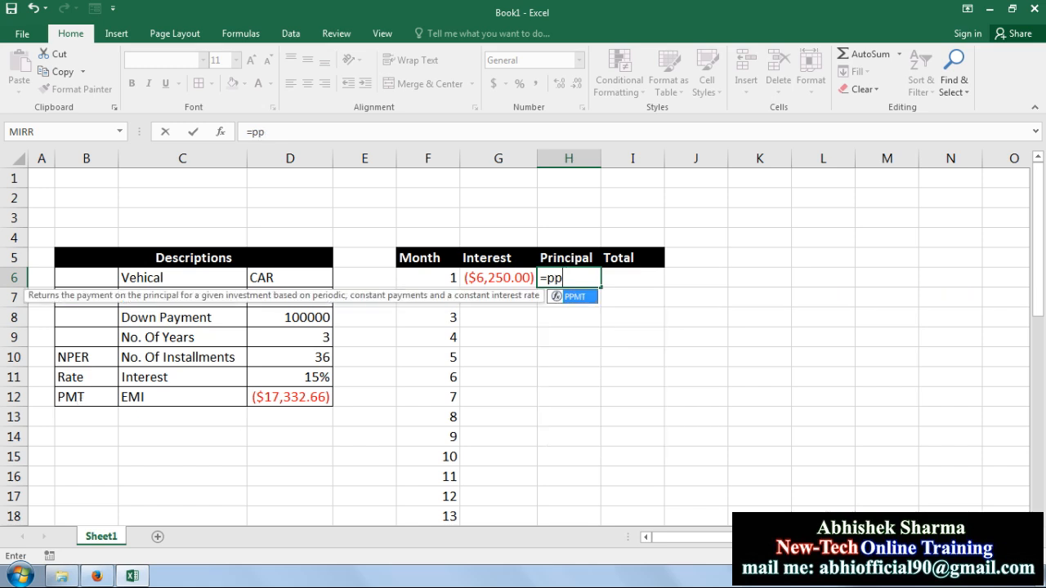
type("mt(")
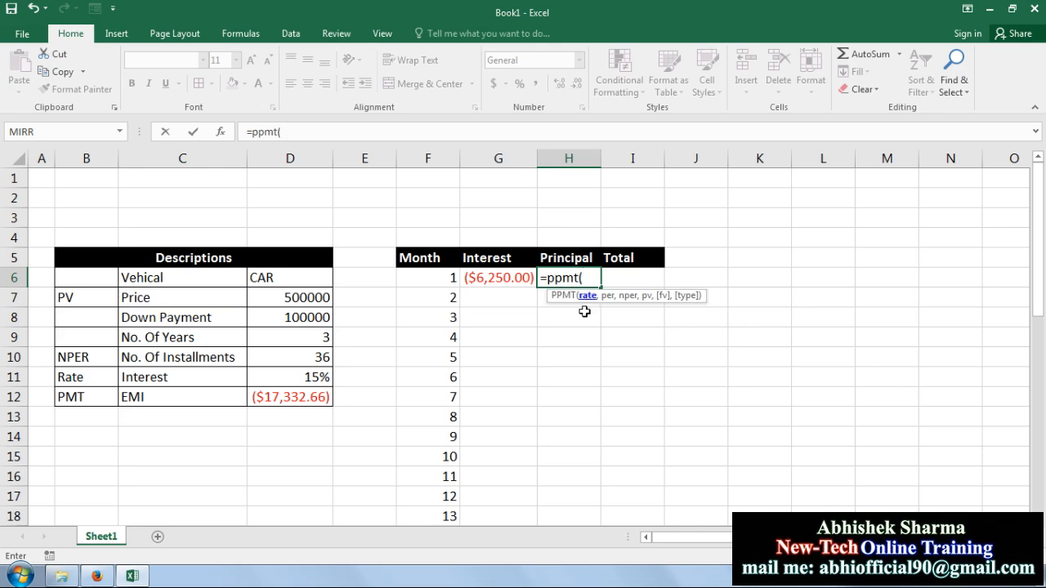
left_click(276, 376)
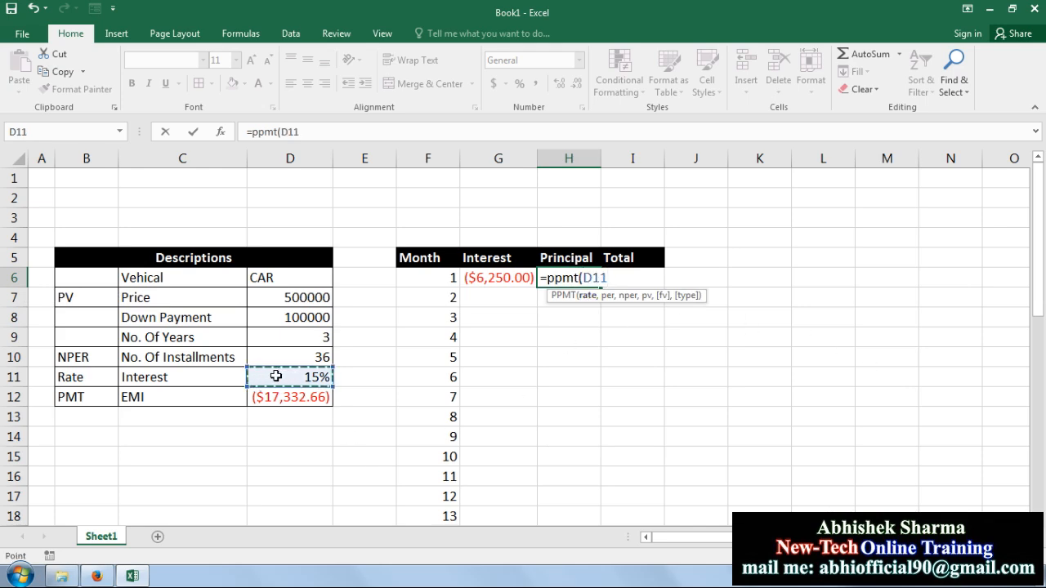
type("/12,")
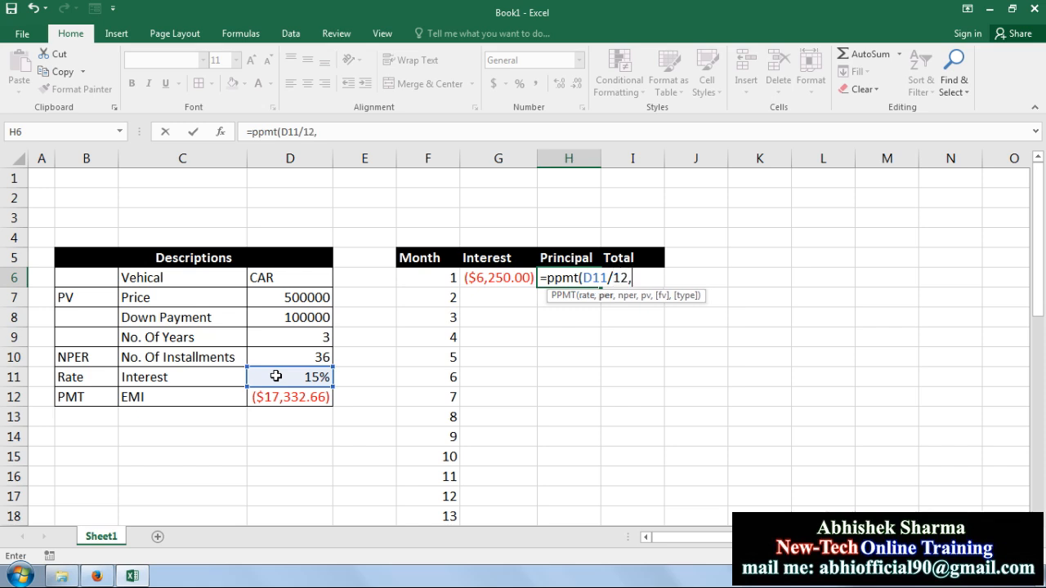
left_click(425, 275)
type(",")
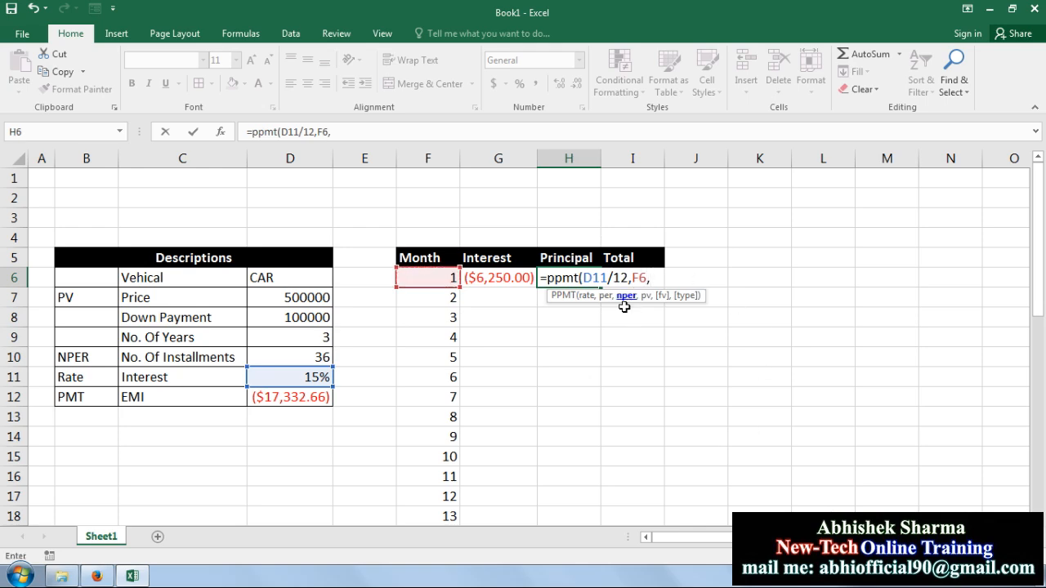
left_click(294, 358)
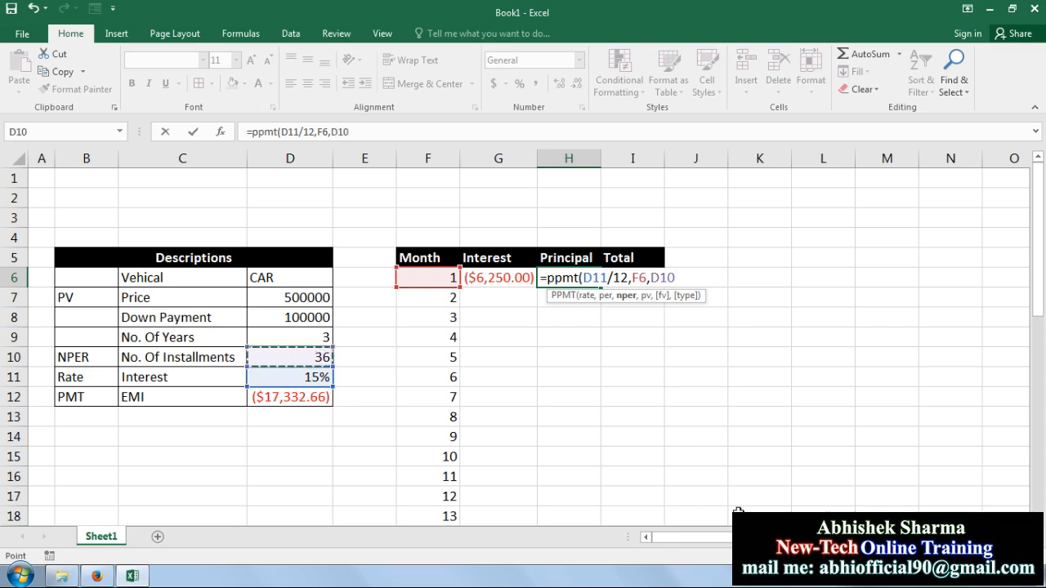
type(",")
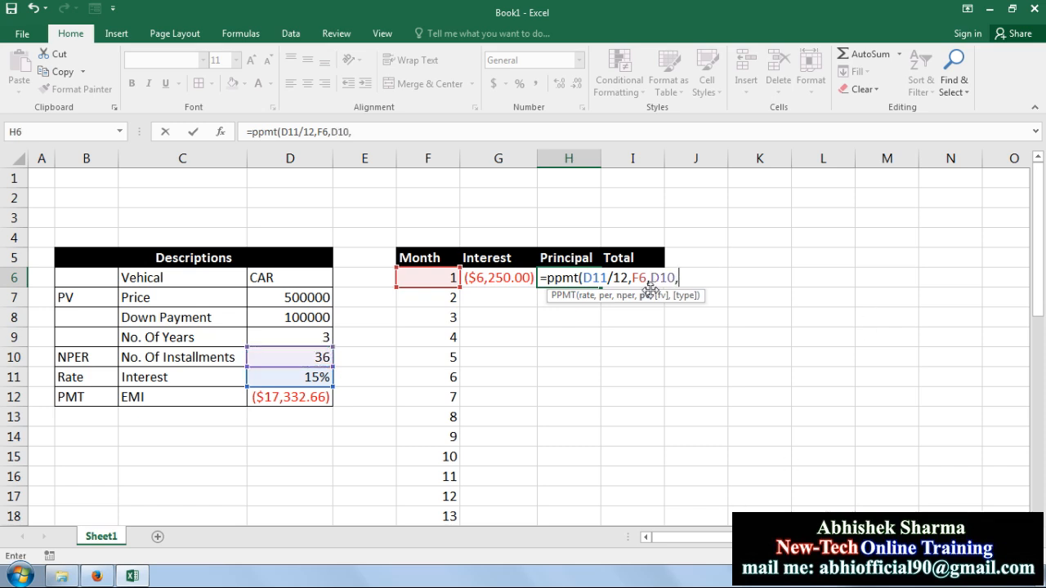
left_click(303, 298)
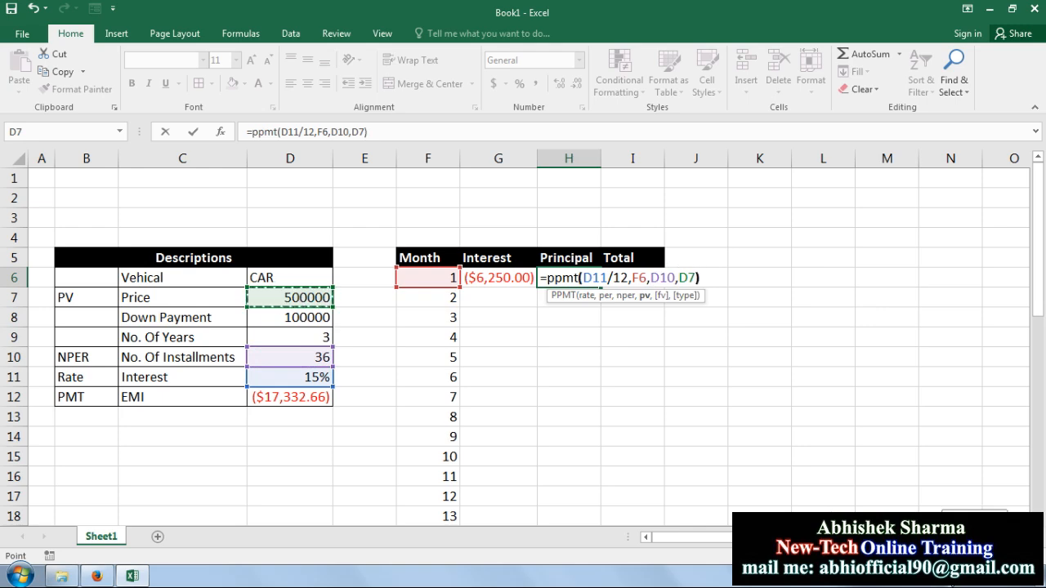
key("Return")
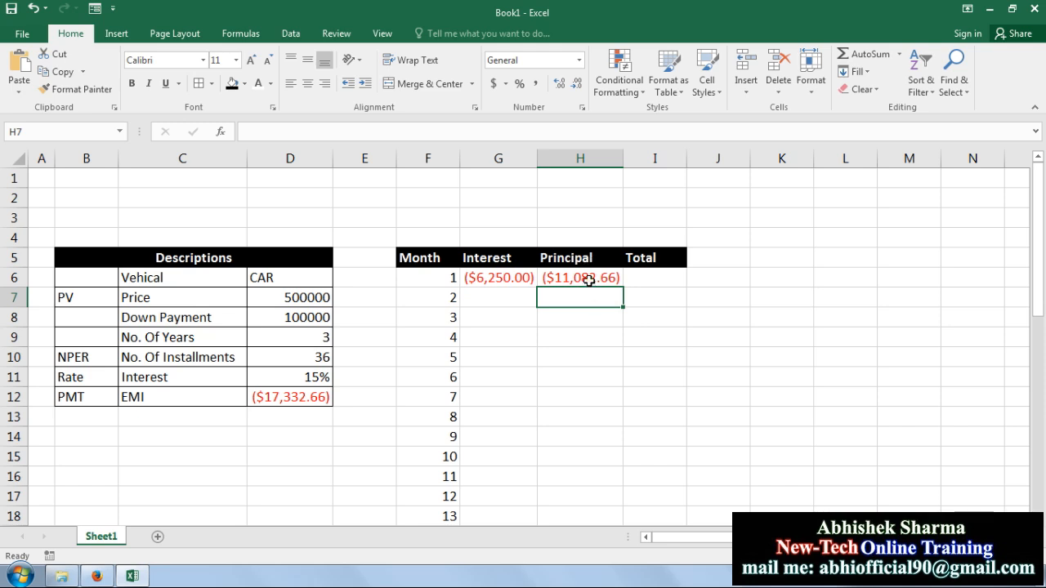
left_click(590, 280)
left_click(488, 282)
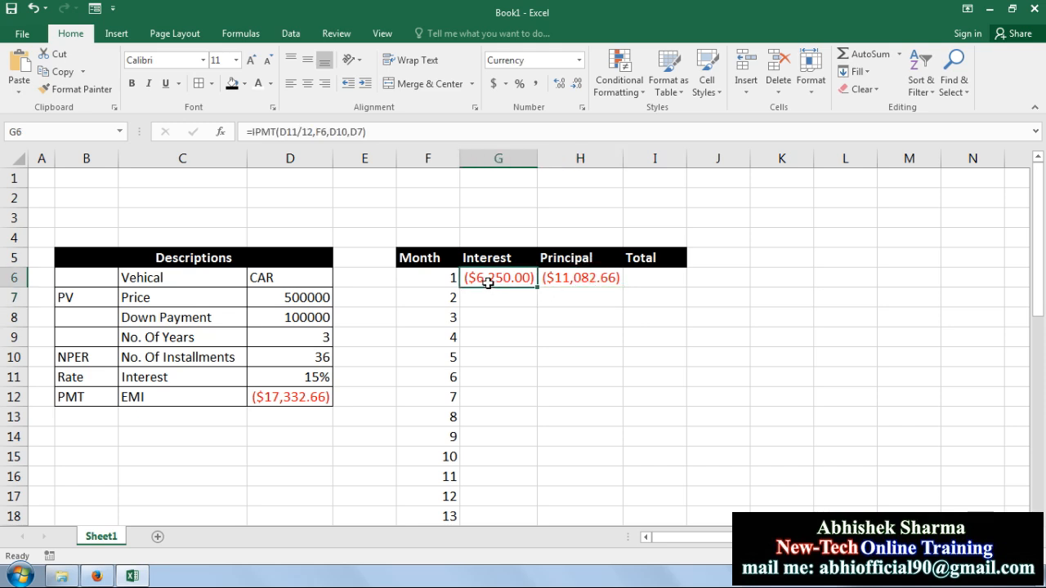
Step: Add the first month's interest and principal in I6 under Total with =G6+H6
left_click(673, 275)
type("=")
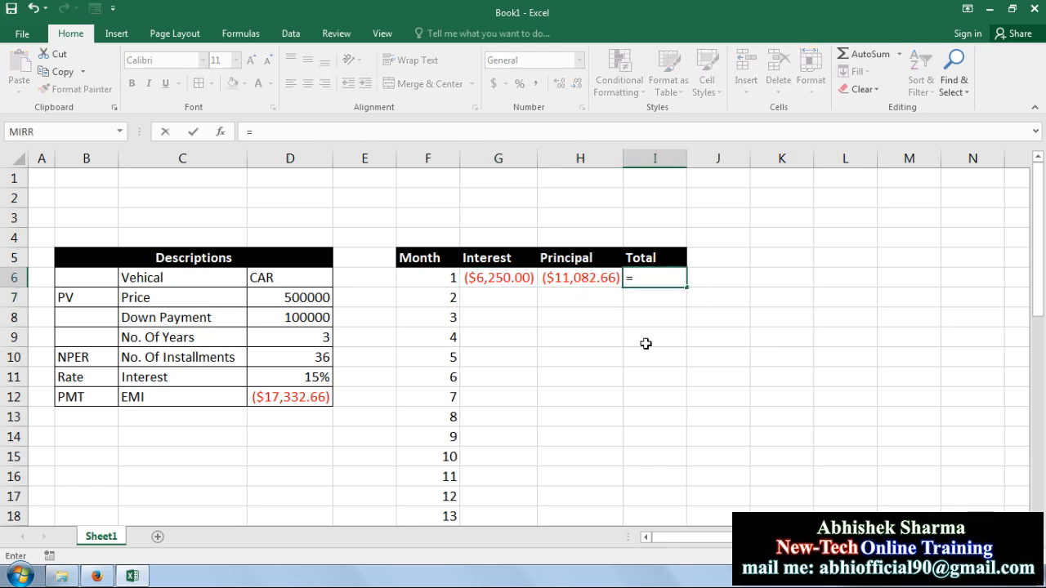
left_click(504, 282)
type("+")
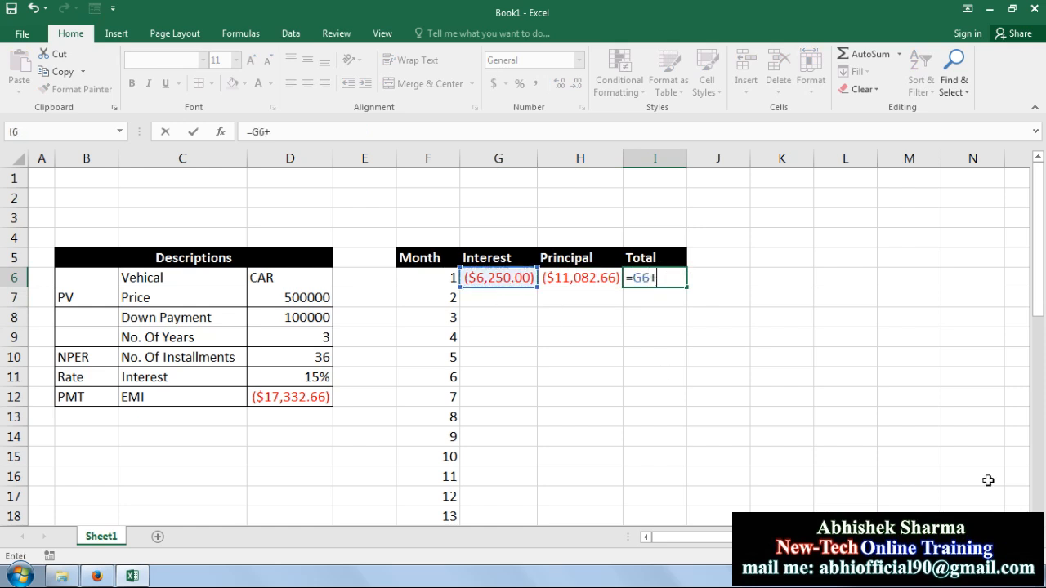
left_click(585, 282)
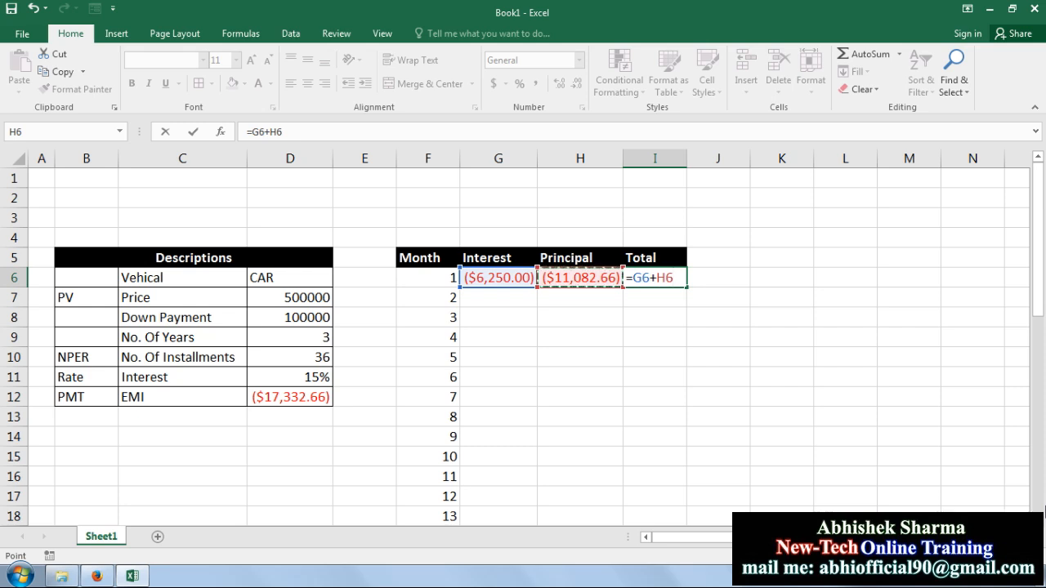
key("Return")
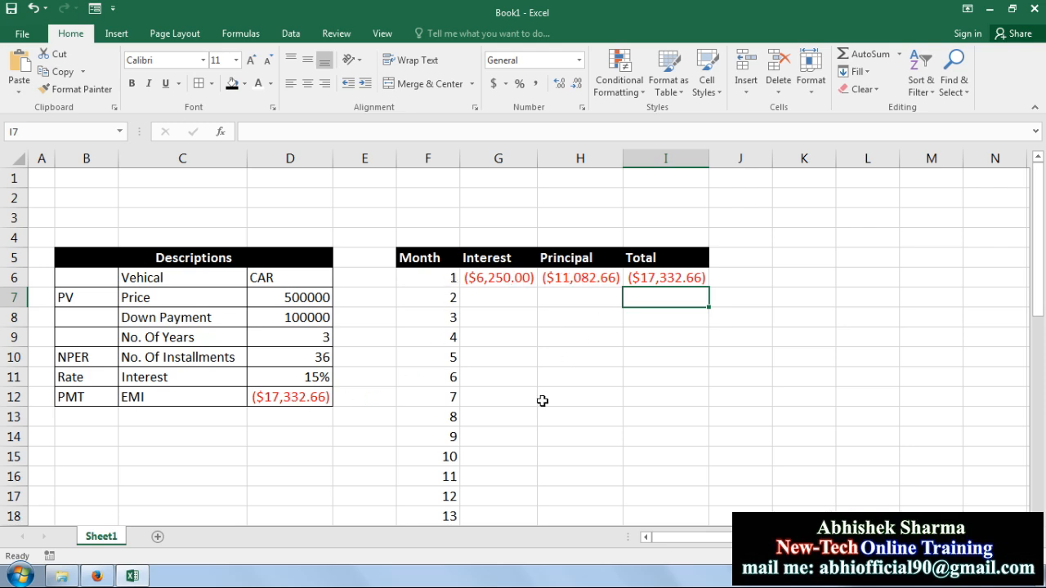
Step: Try to fill the Interest formula from G6 down to G18 and the Principal formula from H6 down to H17
left_click(496, 278)
left_click_drag(538, 289, 526, 523)
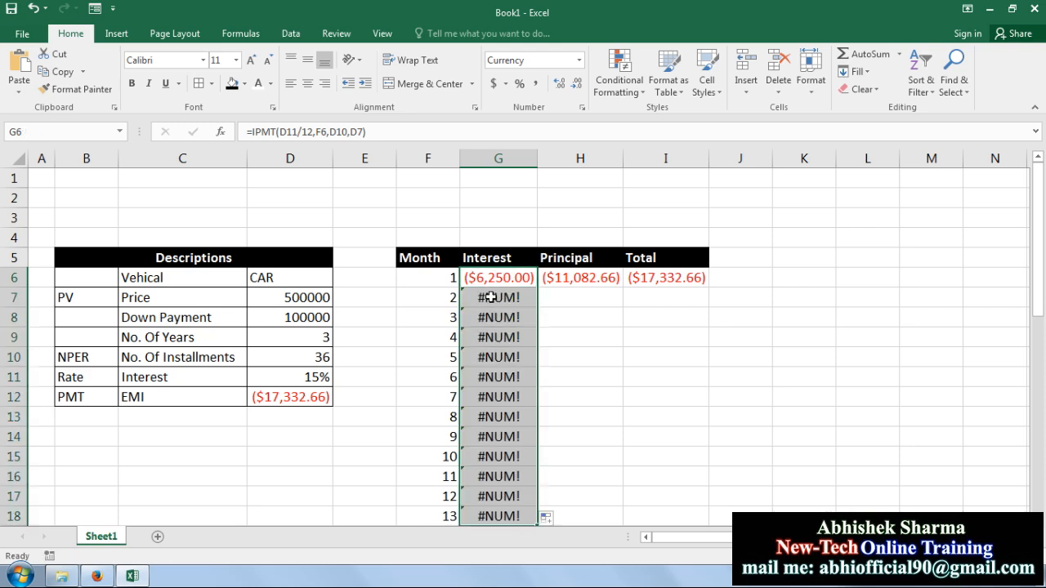
left_click(583, 283)
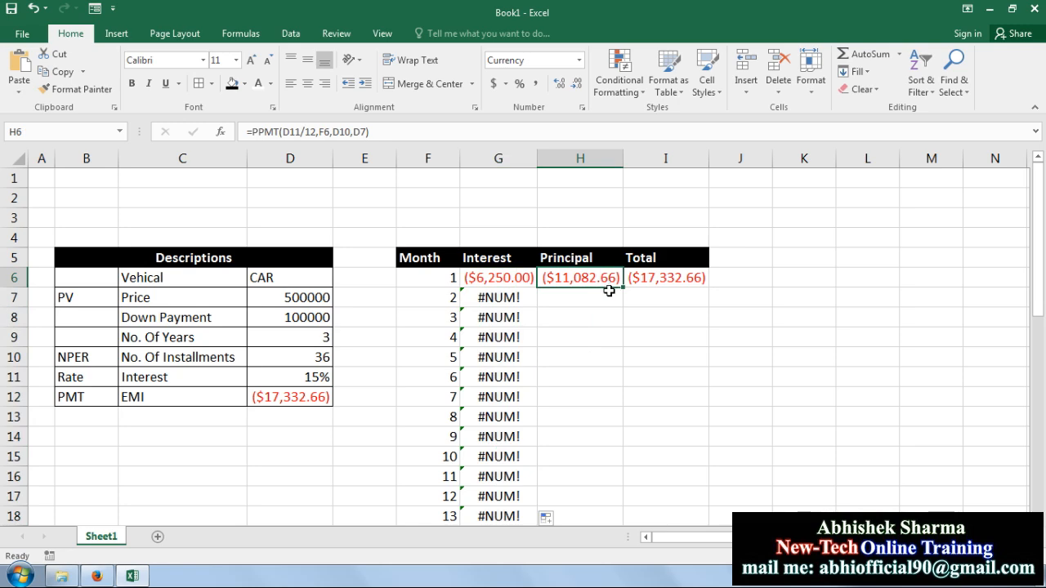
left_click_drag(621, 288, 602, 500)
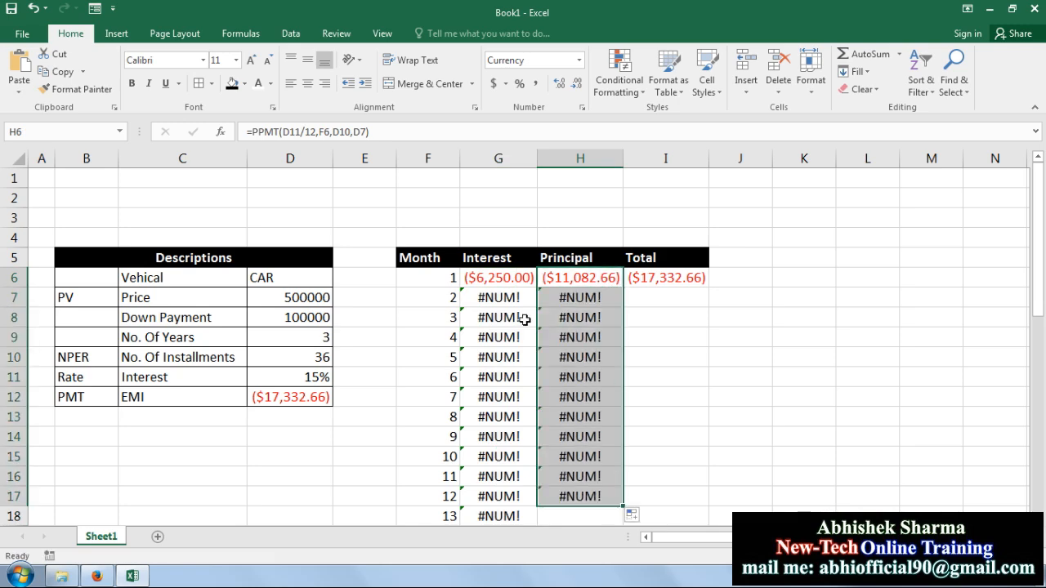
Step: Clear the filled formulas in G7:H18 and the first-month formulas in G6:I6
left_click_drag(498, 301, 614, 523)
key("Delete")
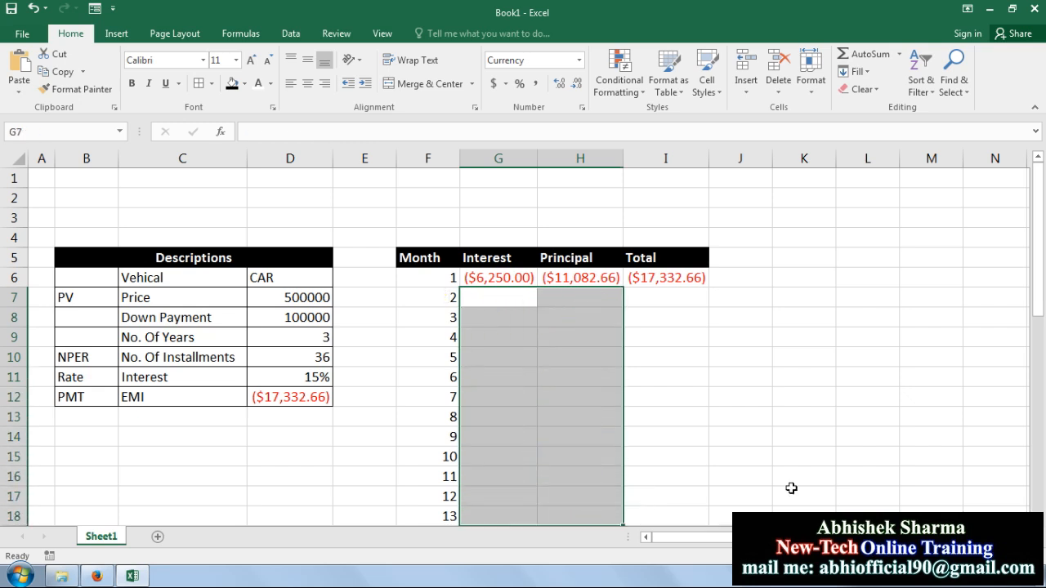
left_click(716, 338)
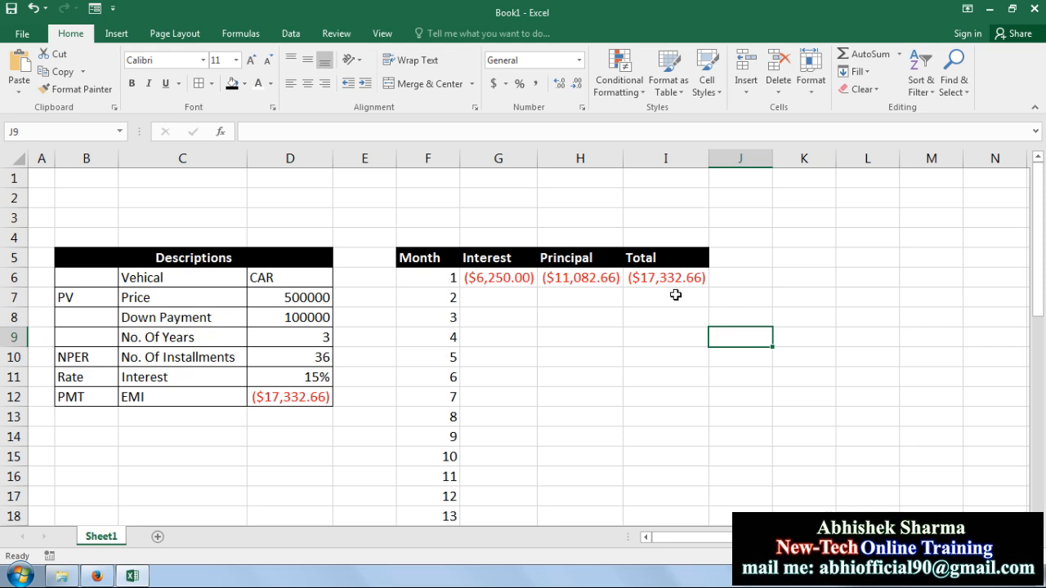
left_click_drag(506, 283, 710, 291)
key("Delete")
left_click(553, 362)
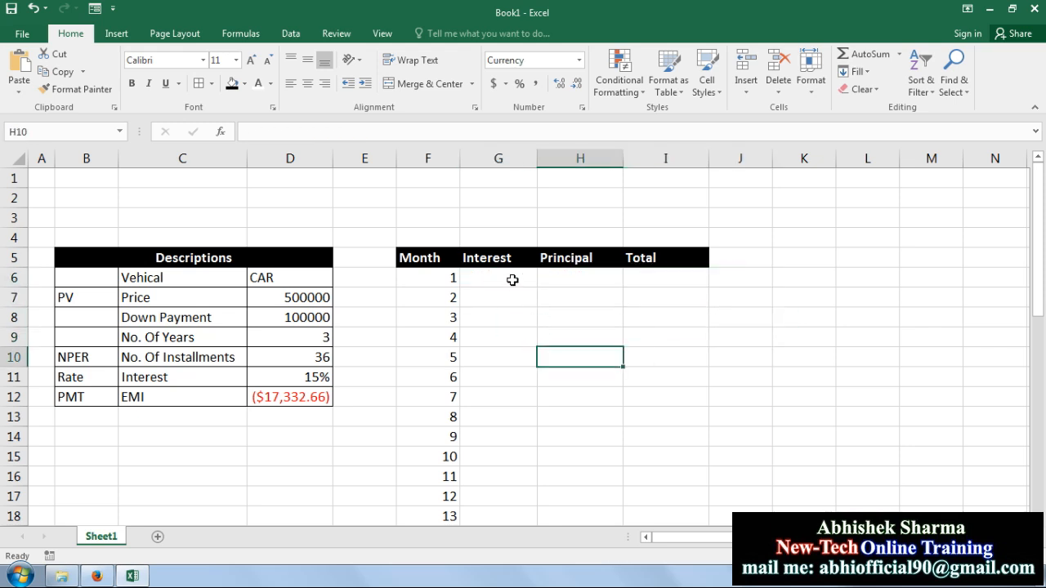
Step: Enter the first month's interest formula =IPMT(D11/12,F6,D10,D7) in G6
left_click(512, 279)
type("=i")
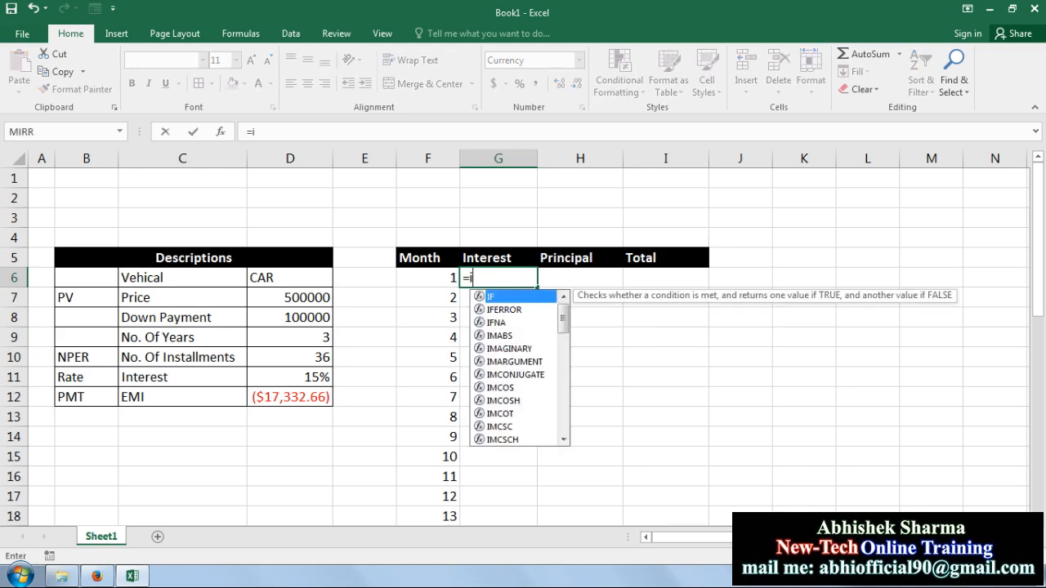
type("pmt(")
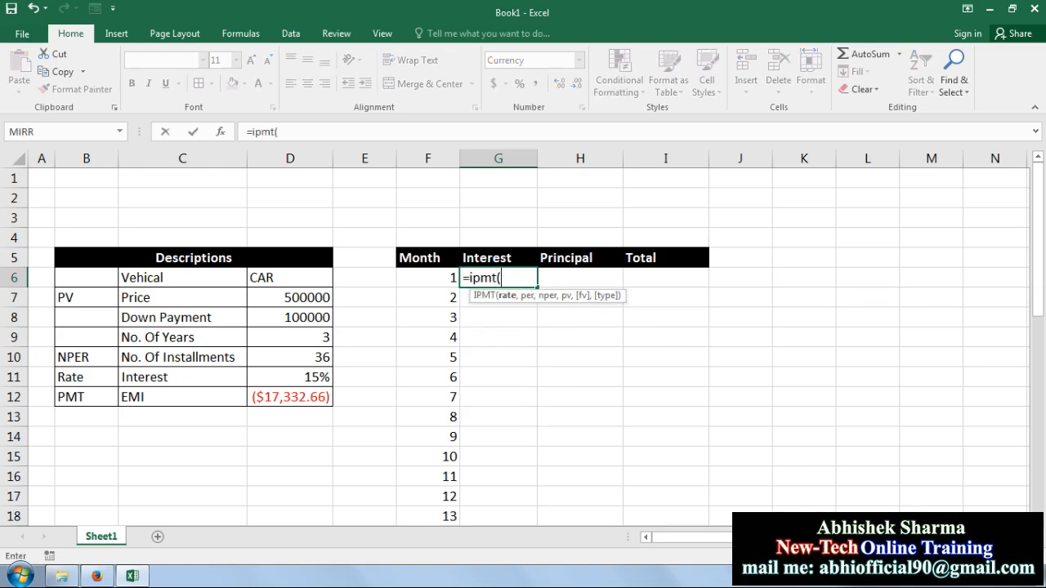
left_click(317, 376)
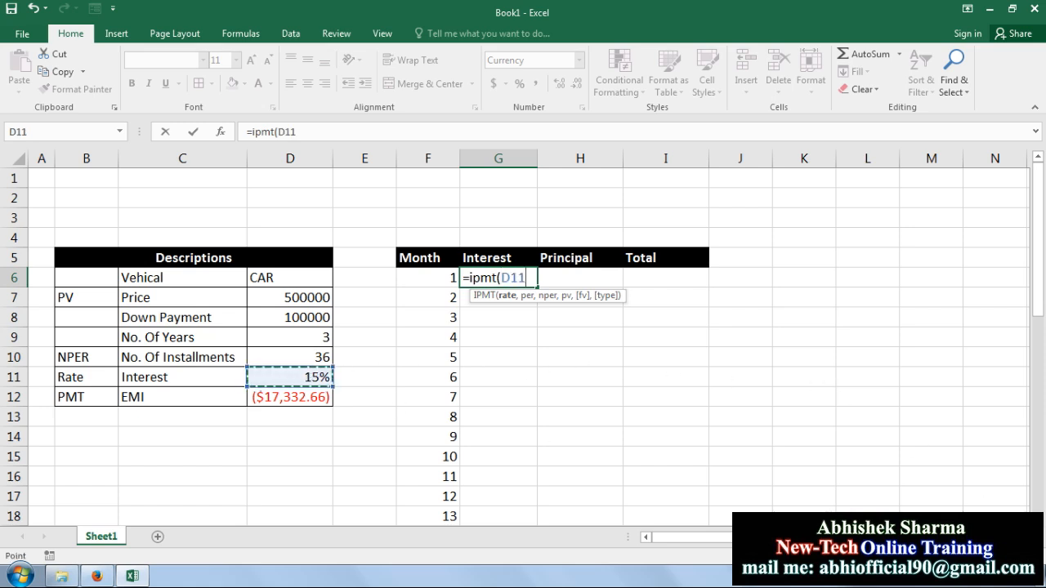
type("/12,")
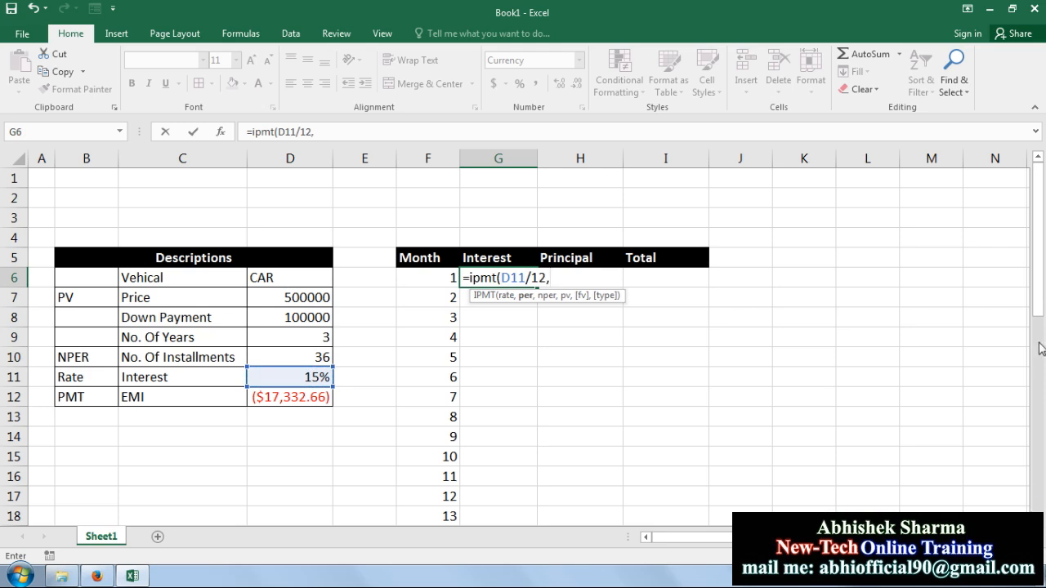
left_click(409, 275)
type(",")
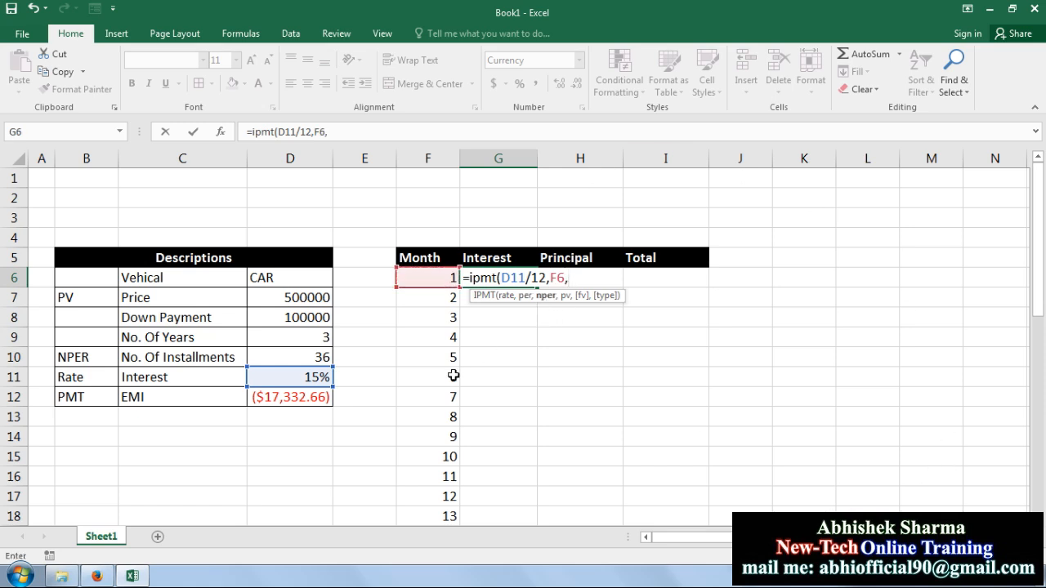
left_click(304, 358)
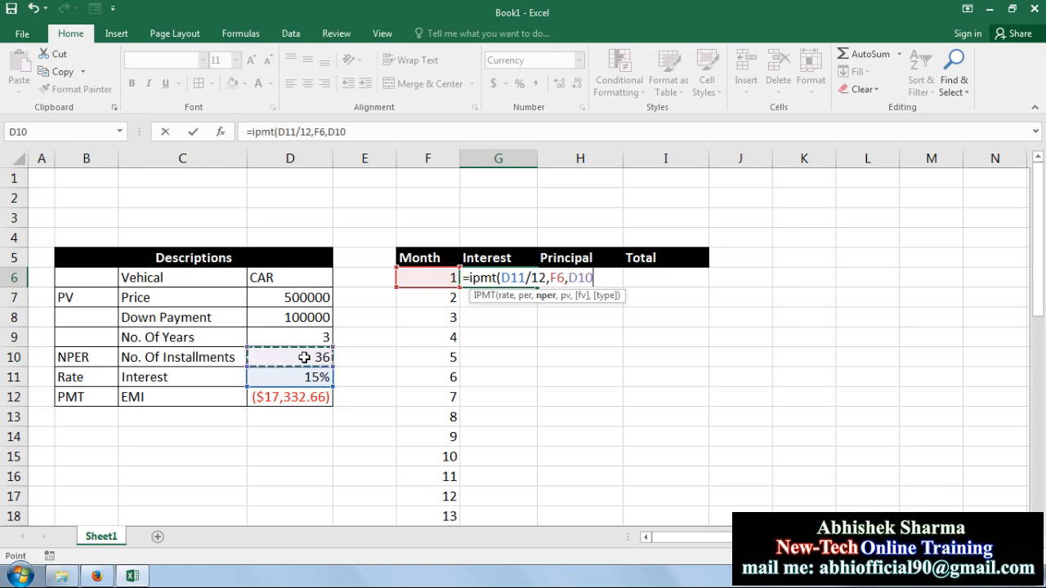
type(",")
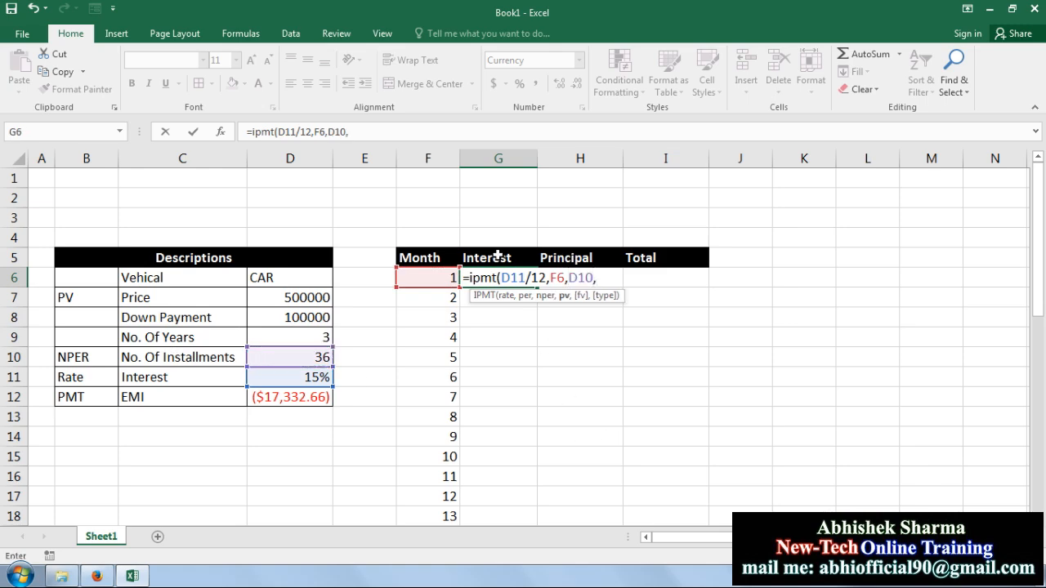
left_click(301, 299)
type(",")
key("BackSpace")
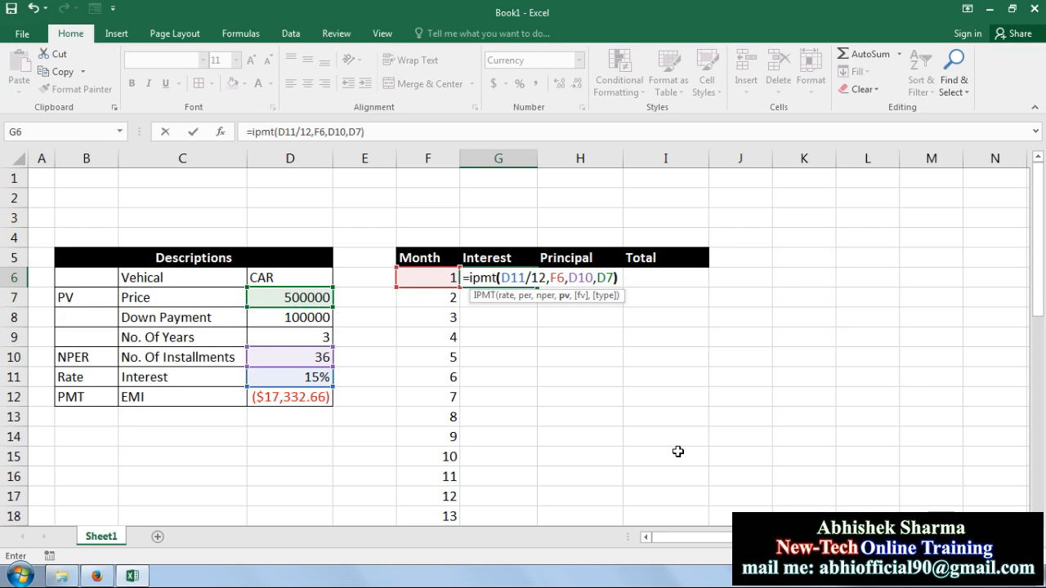
key("Return")
Step: Enter the first month's principal formula =PPMT(D11/12,F6,D10,D7) in H6 under Principal
left_click(580, 283)
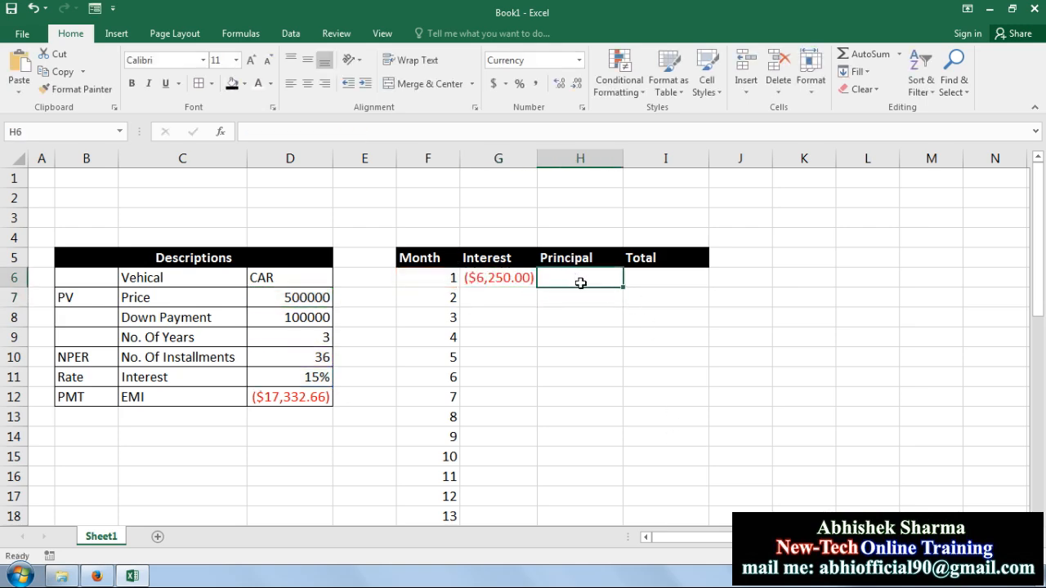
type("=pp")
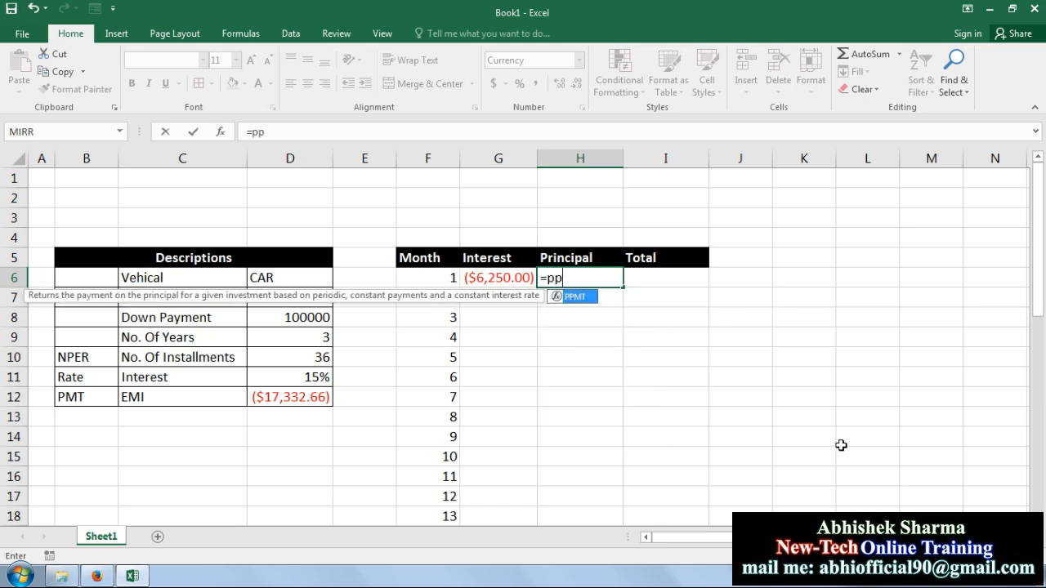
type("mt(")
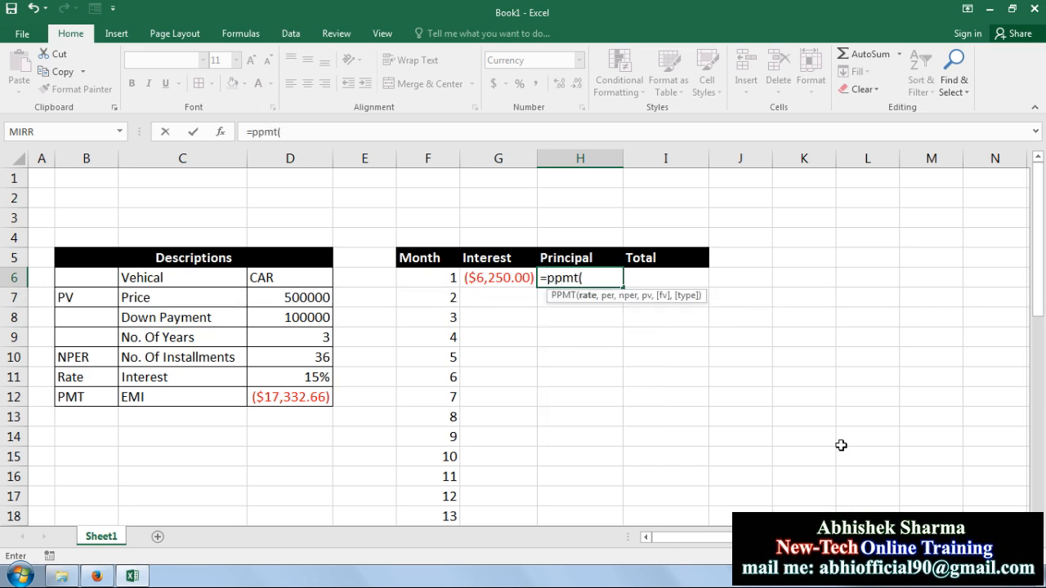
left_click(290, 381)
type("/12,")
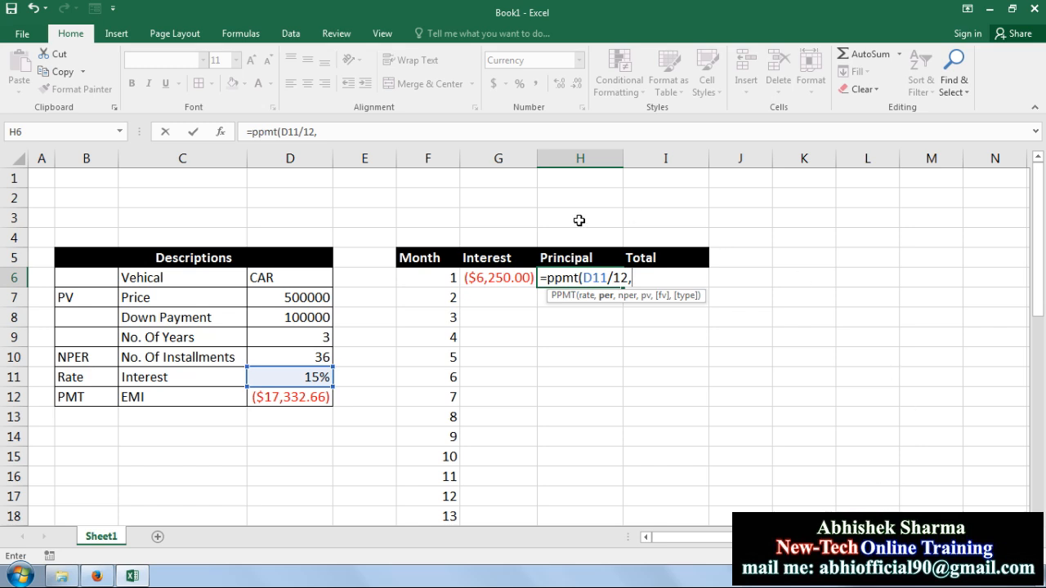
left_click(443, 277)
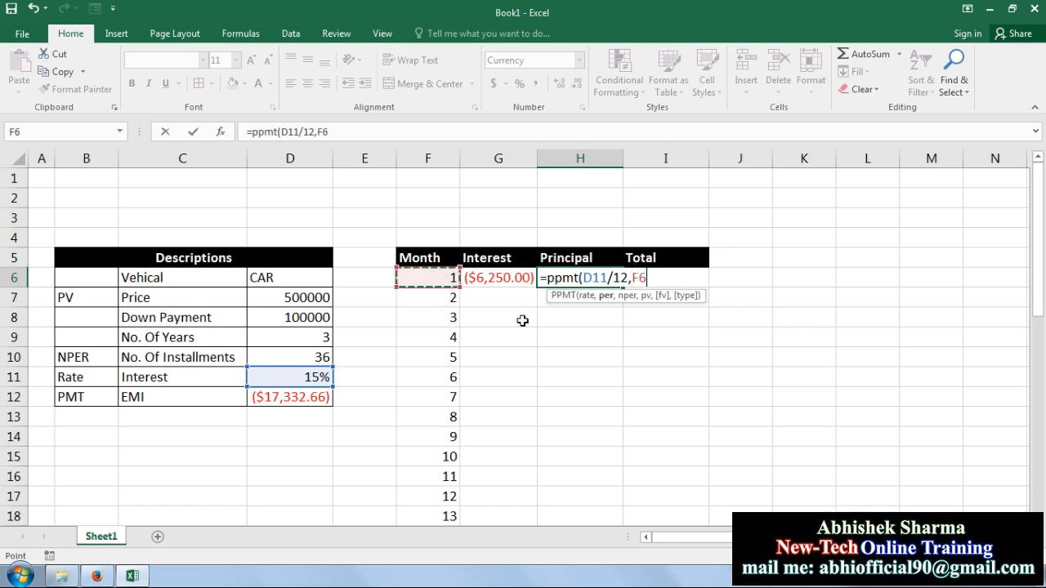
type(",")
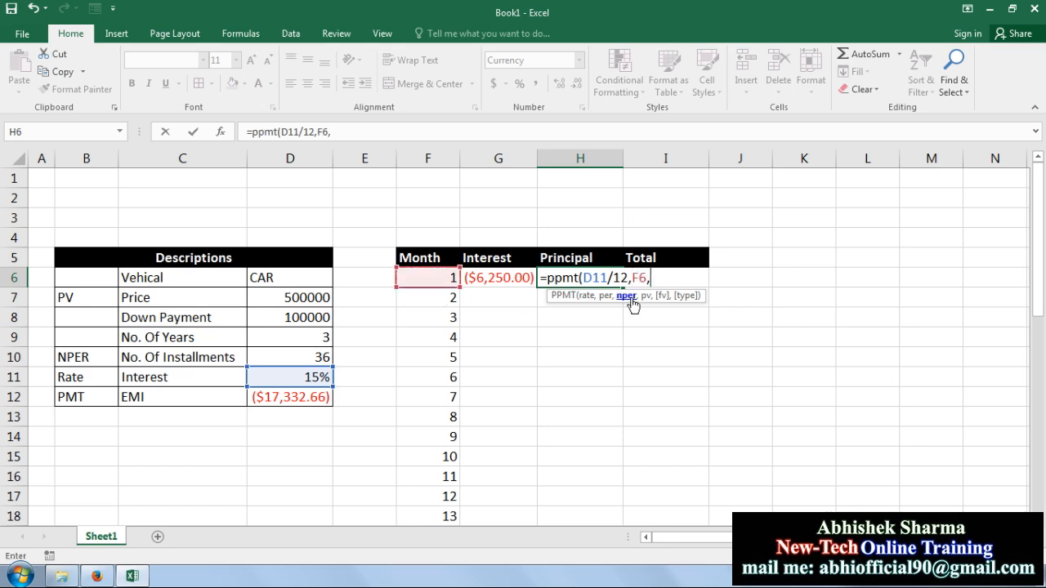
left_click(308, 358)
type(",")
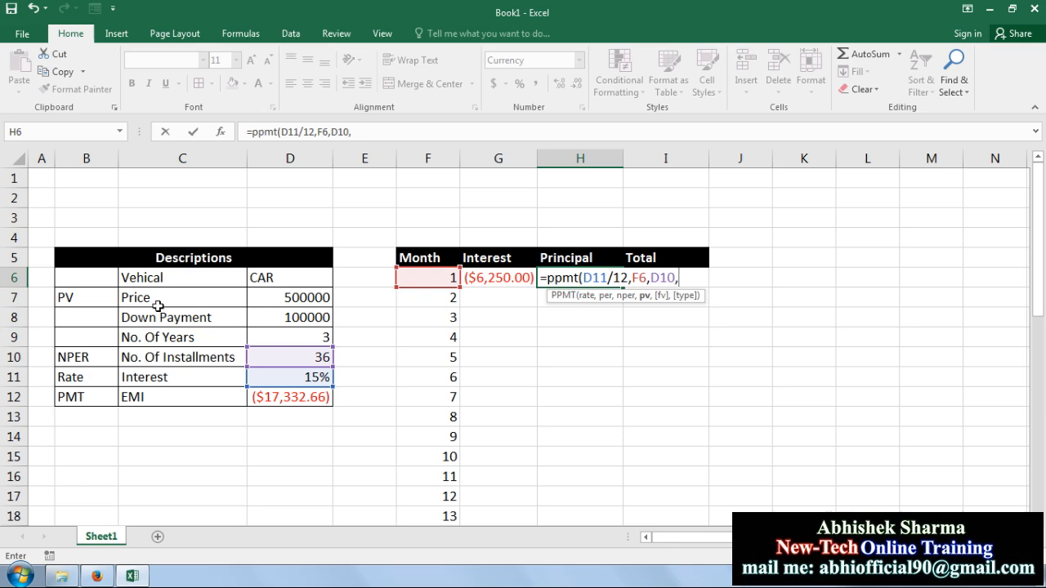
left_click(268, 300)
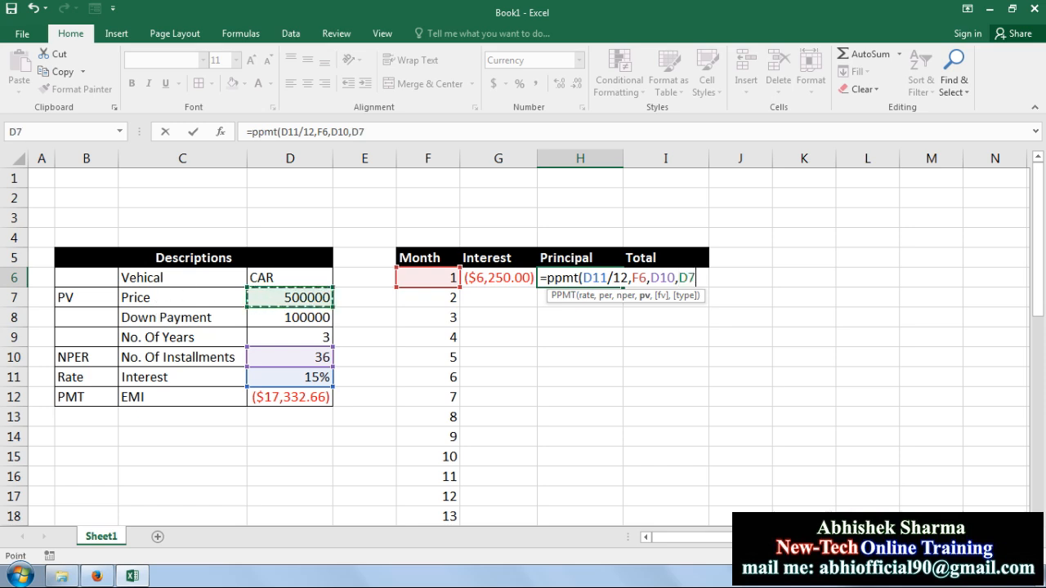
key("Return")
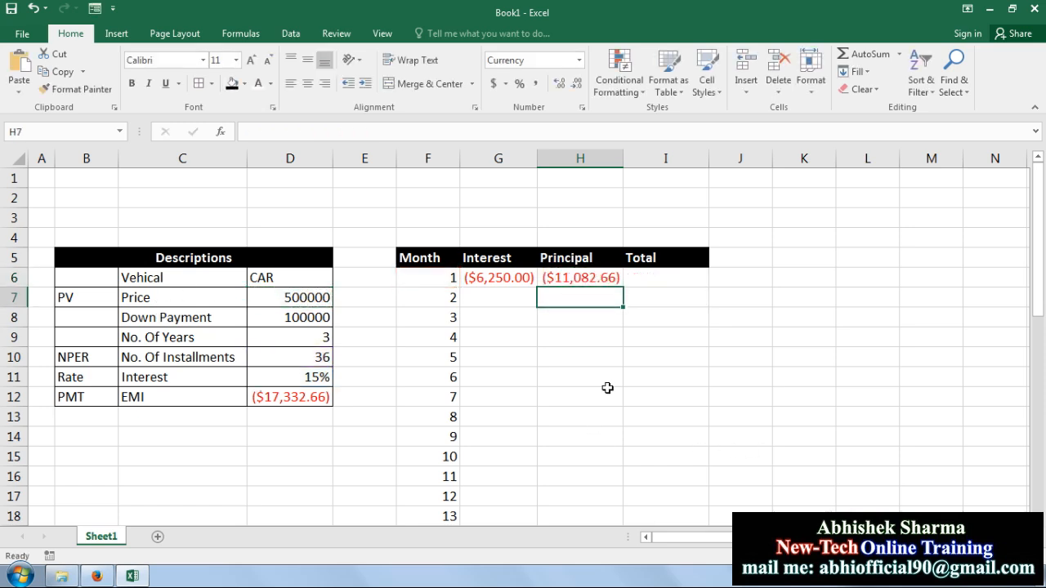
Step: Enter the first month's total in I6 as =G6+H6, adding interest and principal
left_click(679, 280)
type("=")
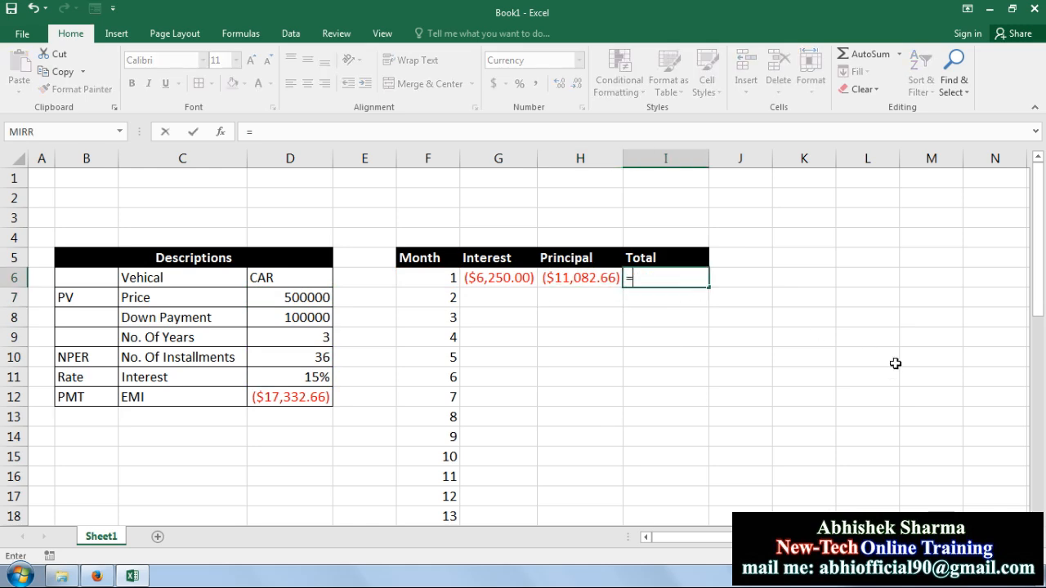
left_click(474, 279)
type("+")
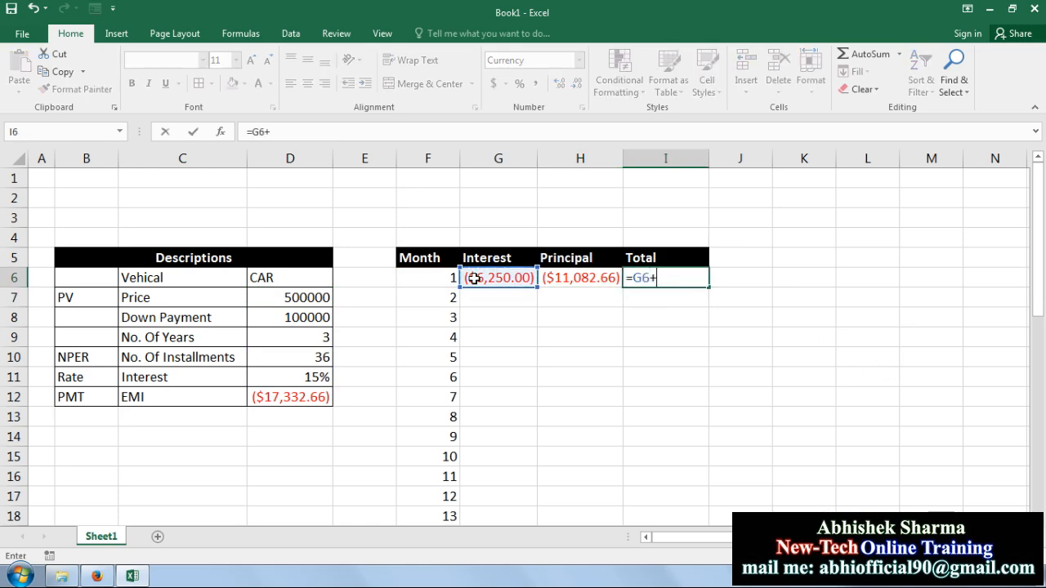
left_click(555, 278)
key("Return")
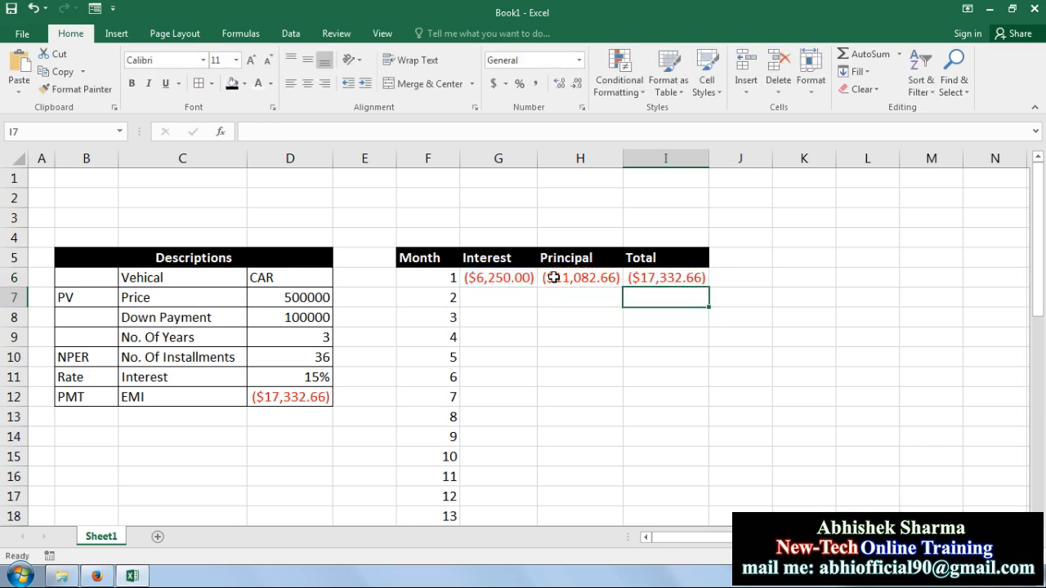
Step: Make the rate, installments and price references absolute in G6's interest formula: =IPMT($D$11/12,F6,$D$10,$D$7)
left_click(510, 279)
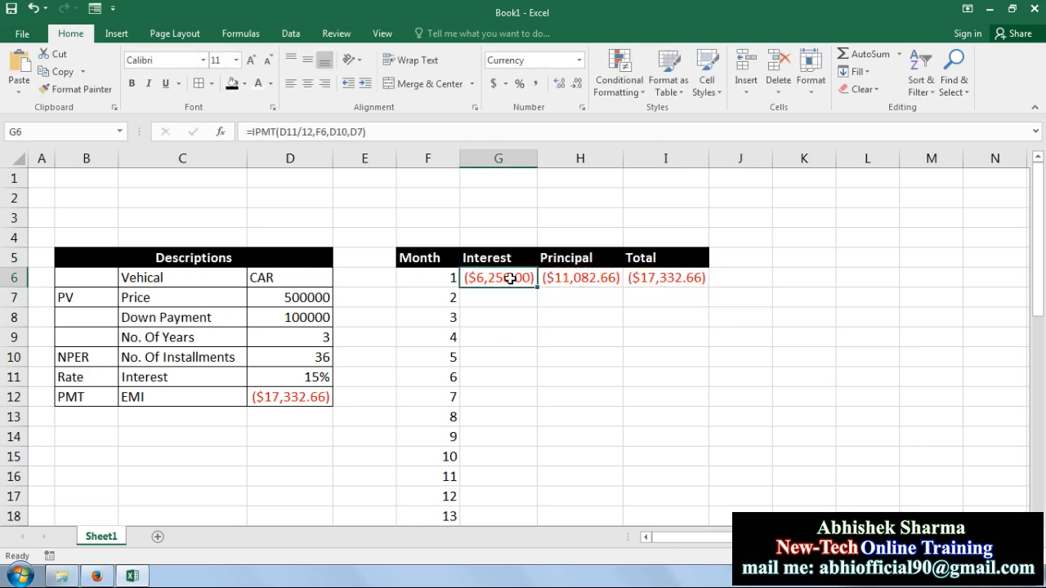
left_click(294, 131)
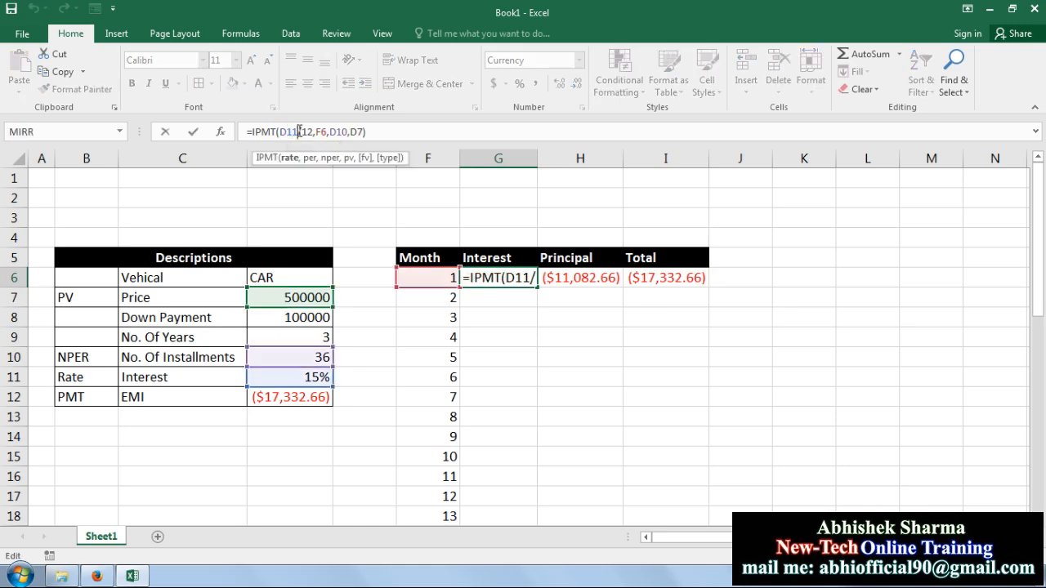
left_click_drag(300, 130, 279, 131)
key("F4")
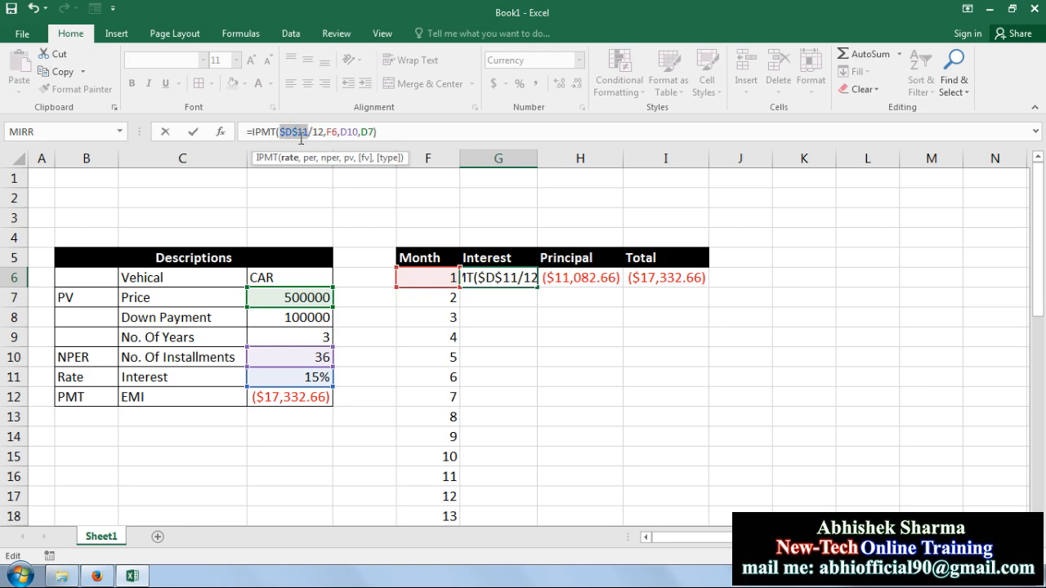
left_click(339, 131)
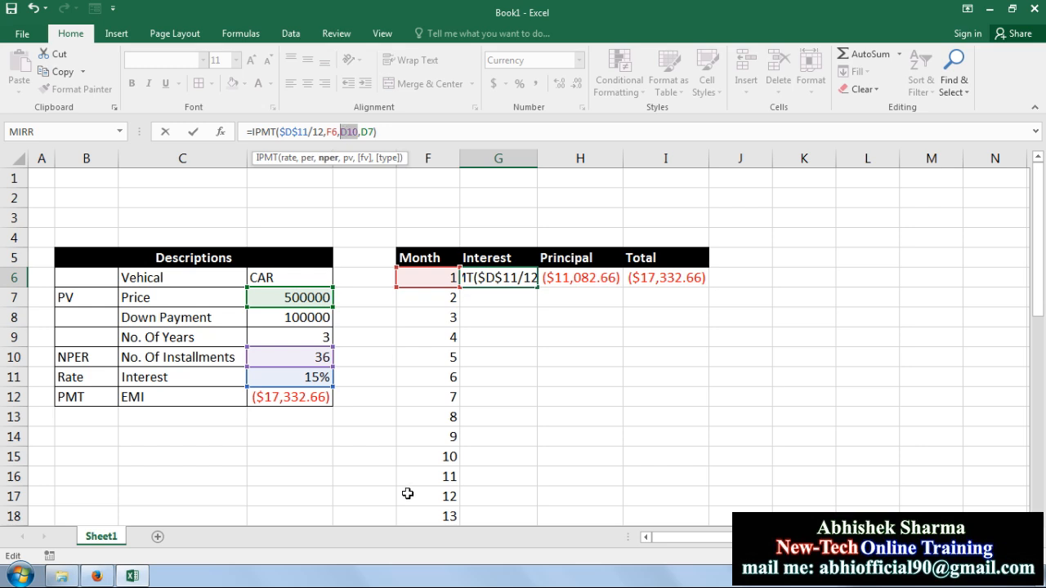
key("F4")
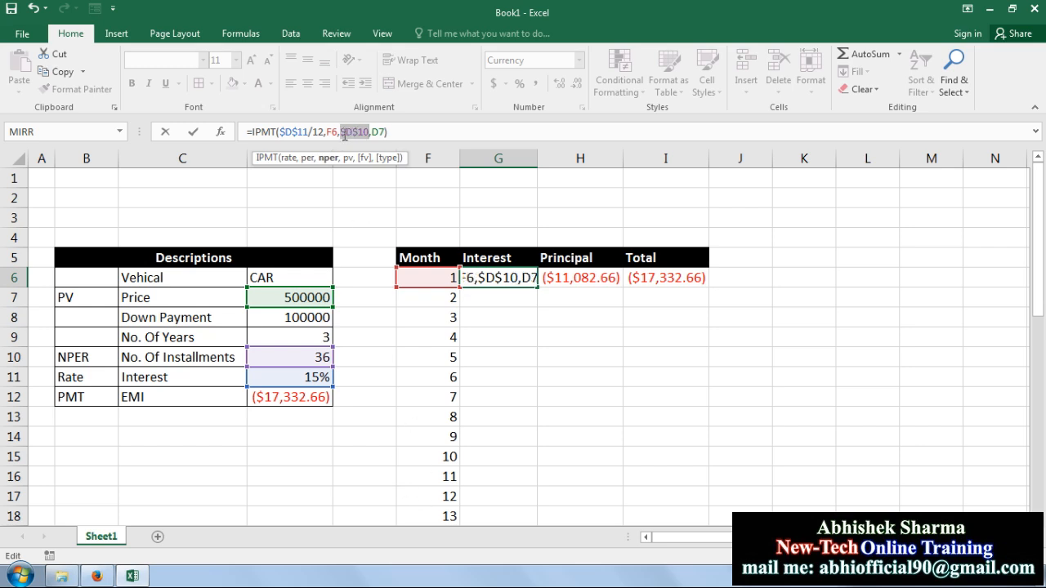
left_click_drag(385, 132, 372, 132)
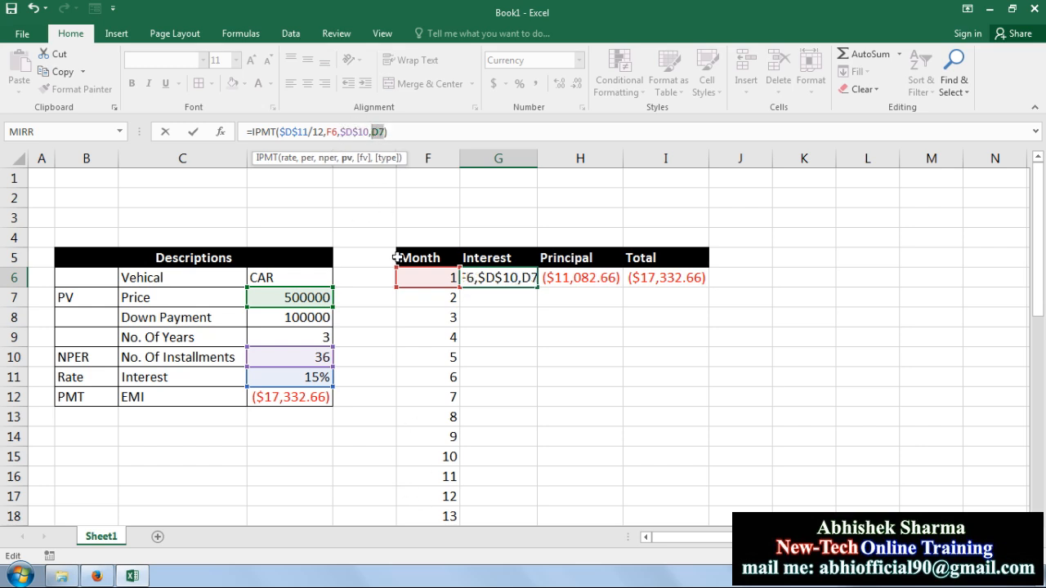
key("F4")
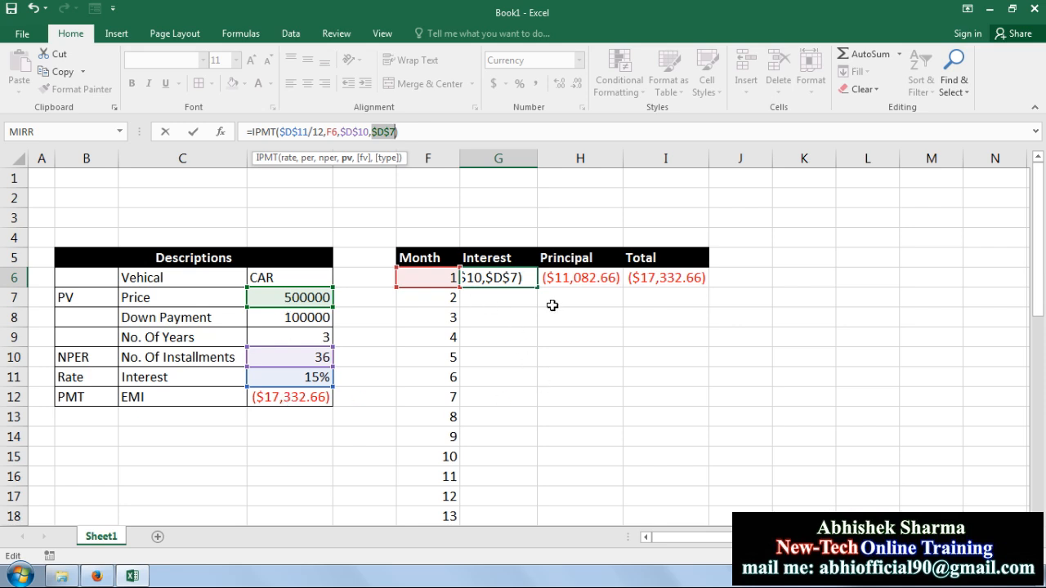
key("Return")
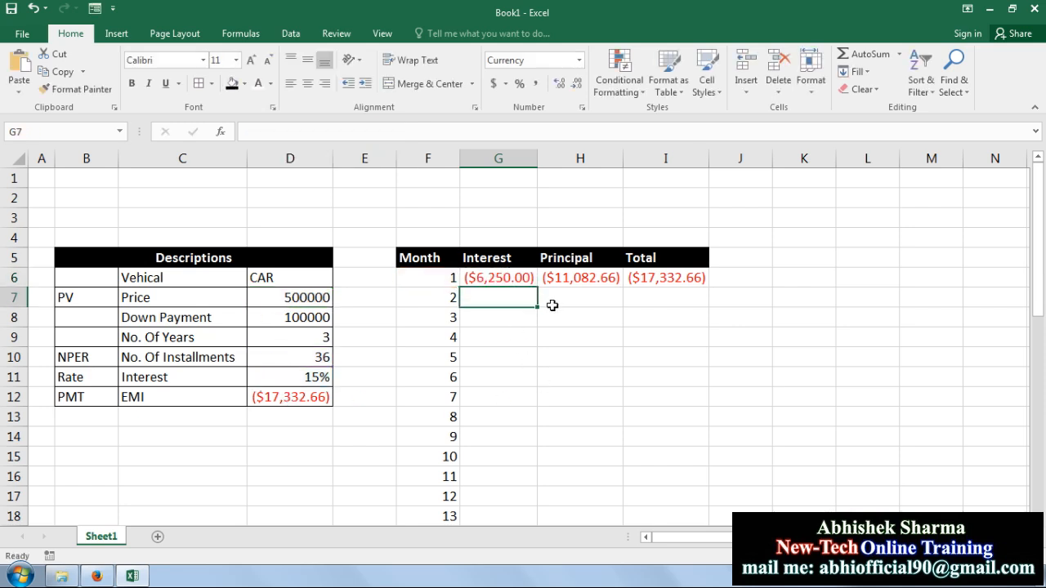
Step: Lock the D11, D10 and D7 references in H6's principal formula as $D$11, $D$10 and $D$7, keeping F6 relative
left_click(585, 277)
left_click(300, 131)
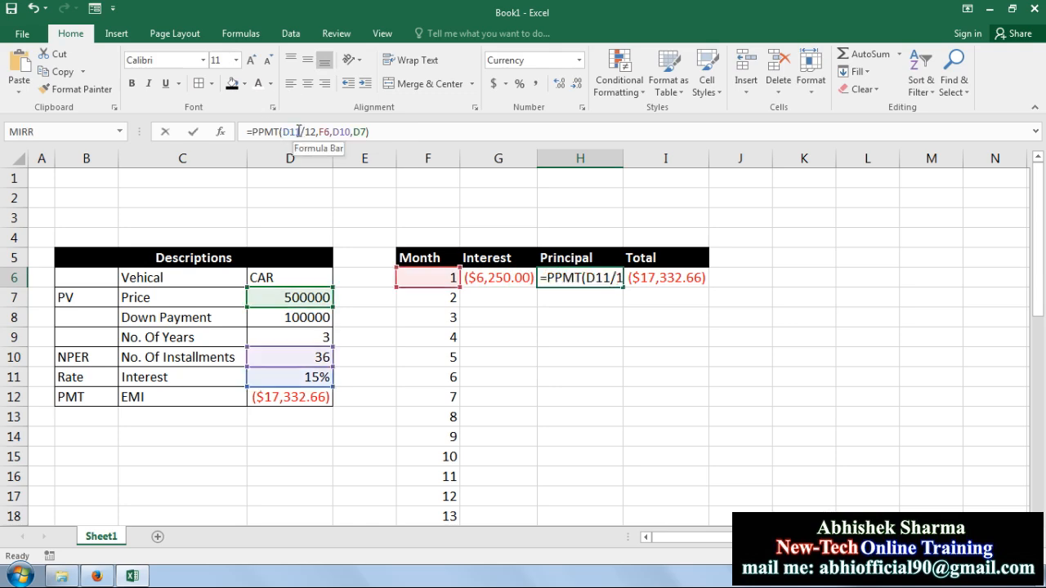
double_click(289, 131)
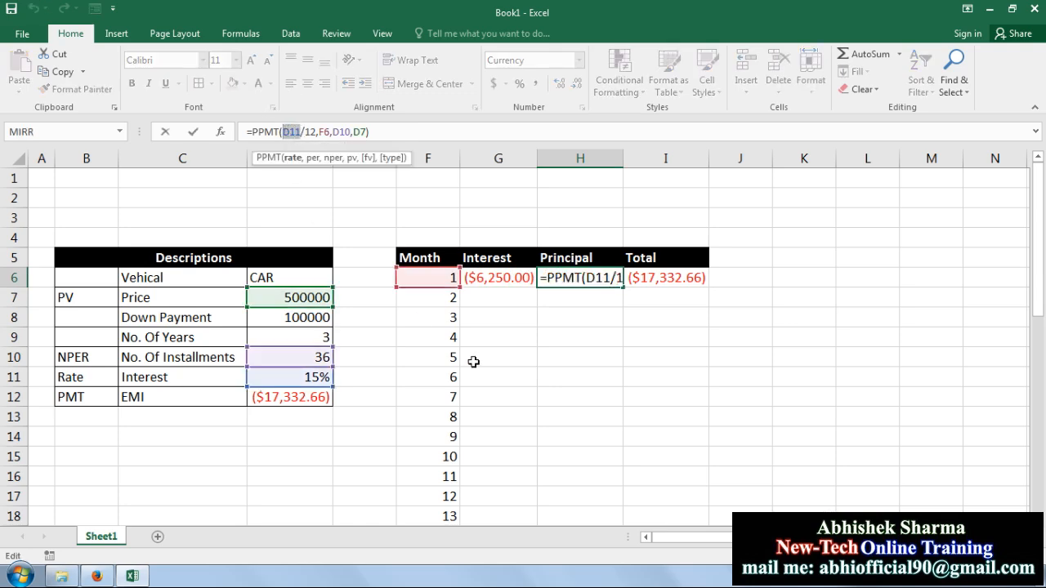
key("F4")
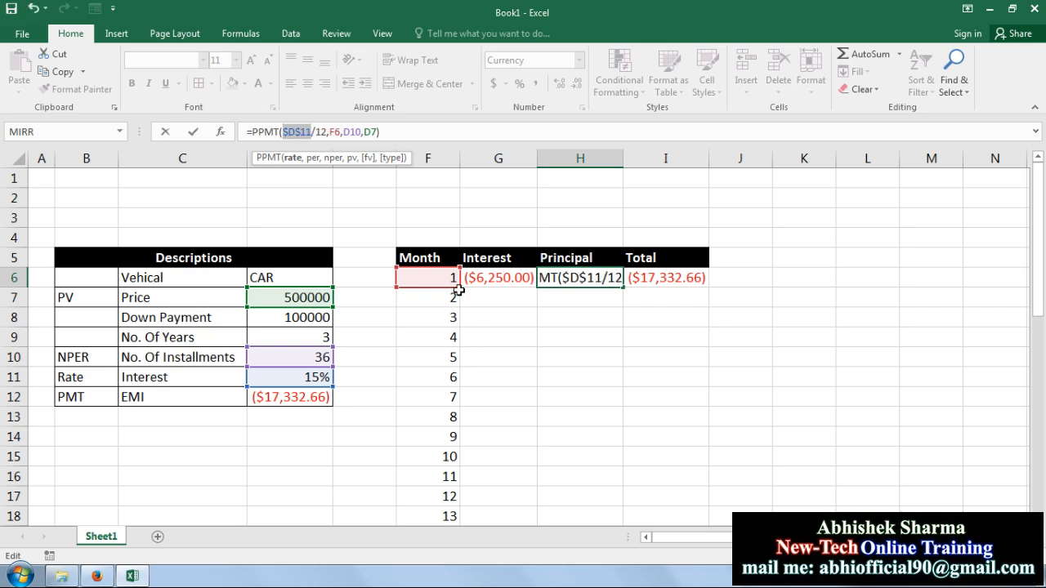
double_click(353, 132)
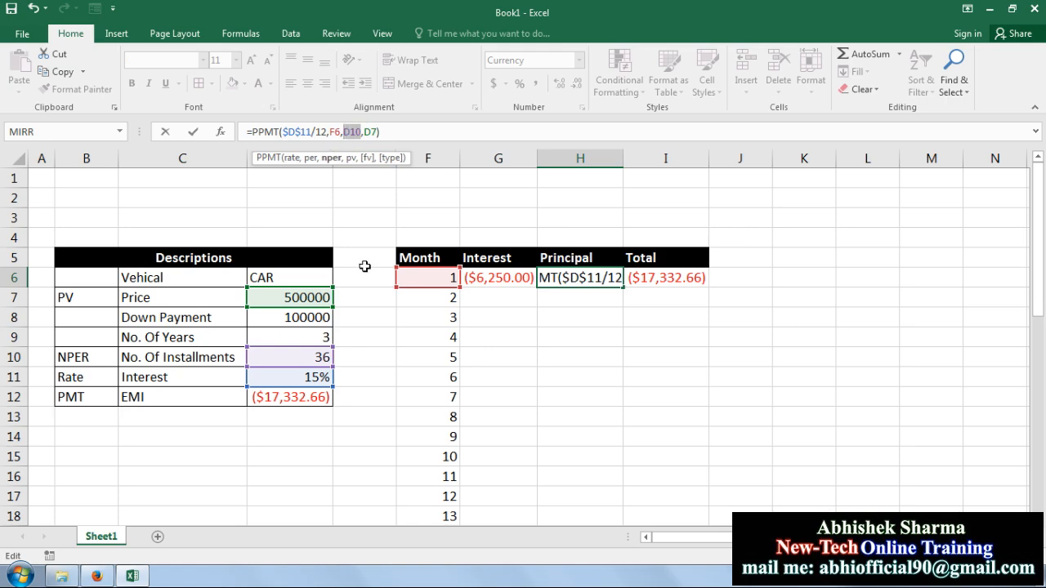
key("F4")
left_click(390, 131)
type(")")
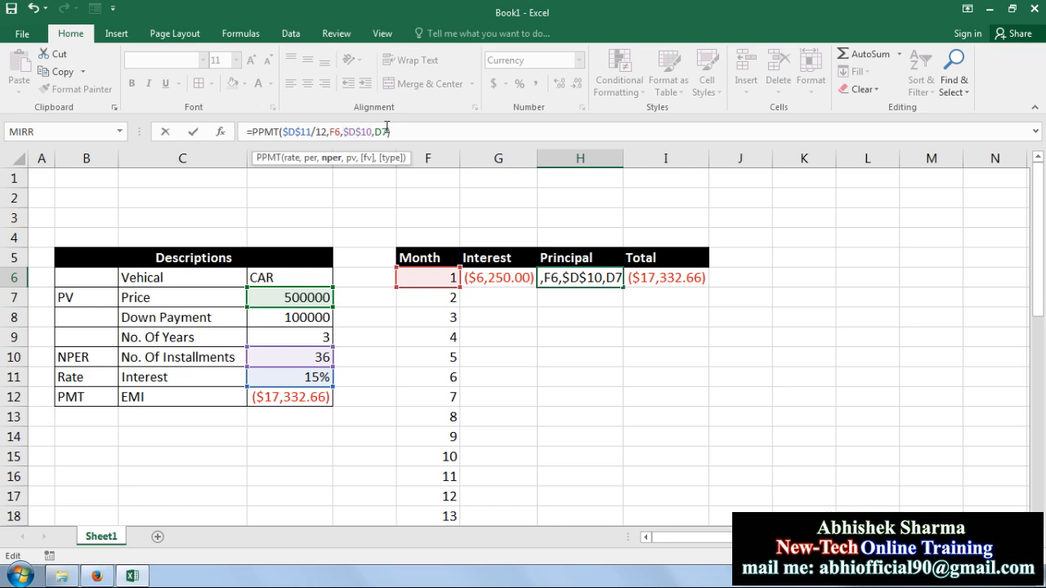
double_click(378, 131)
key("F4")
key("Return")
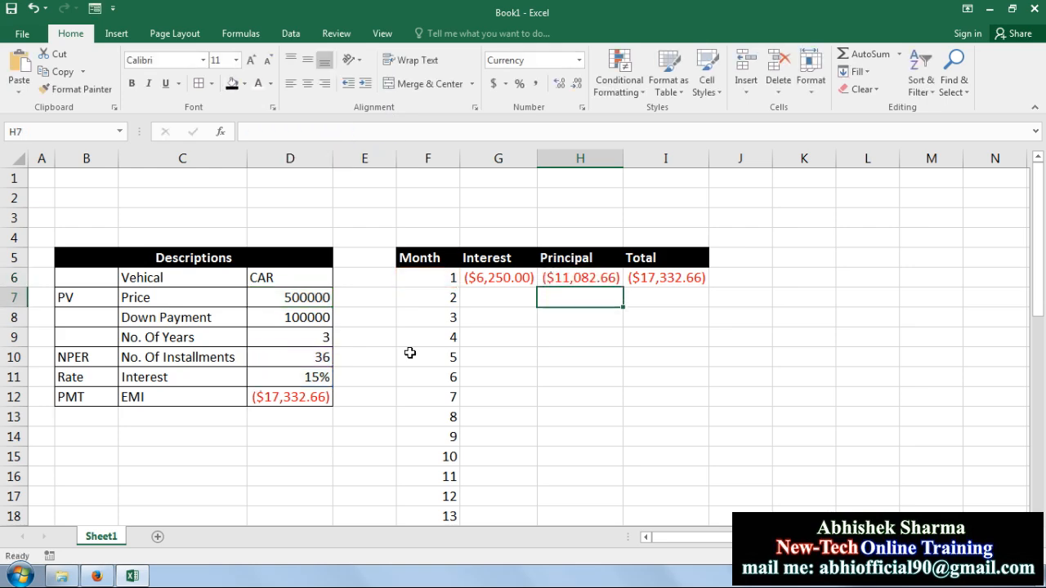
Step: Fill the Interest formula from G6 down to G41 for all 36 months
left_click(495, 274)
mouse_move(537, 286)
left_mouse_down()
mouse_move(527, 579)
mouse_move(528, 482)
left_mouse_up()
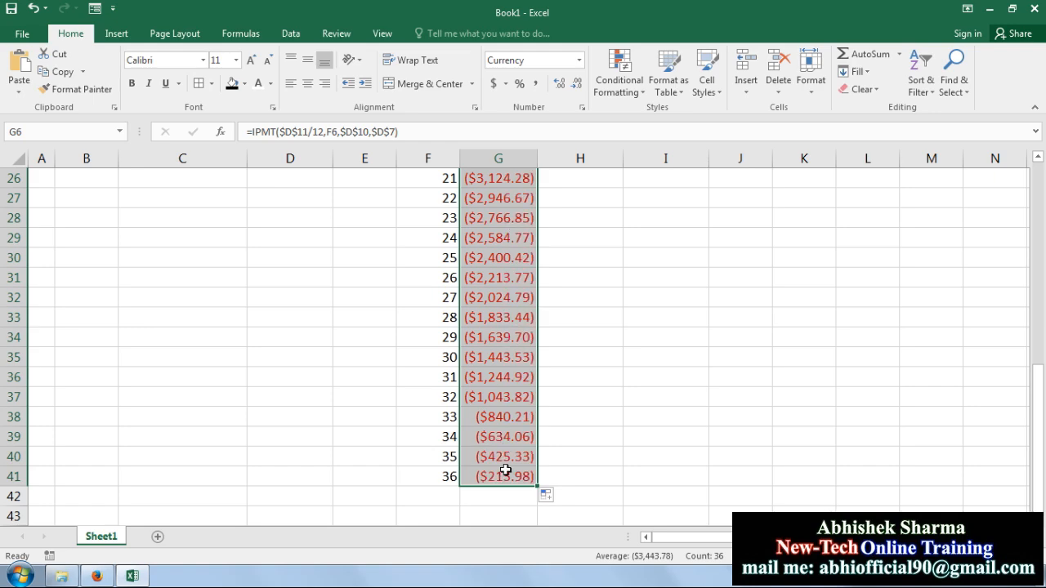
Step: Fill the Principal formula from H6 down to H41 for all 36 months
left_click_drag(1041, 434, 1042, 229)
left_click(609, 239)
left_click(609, 238)
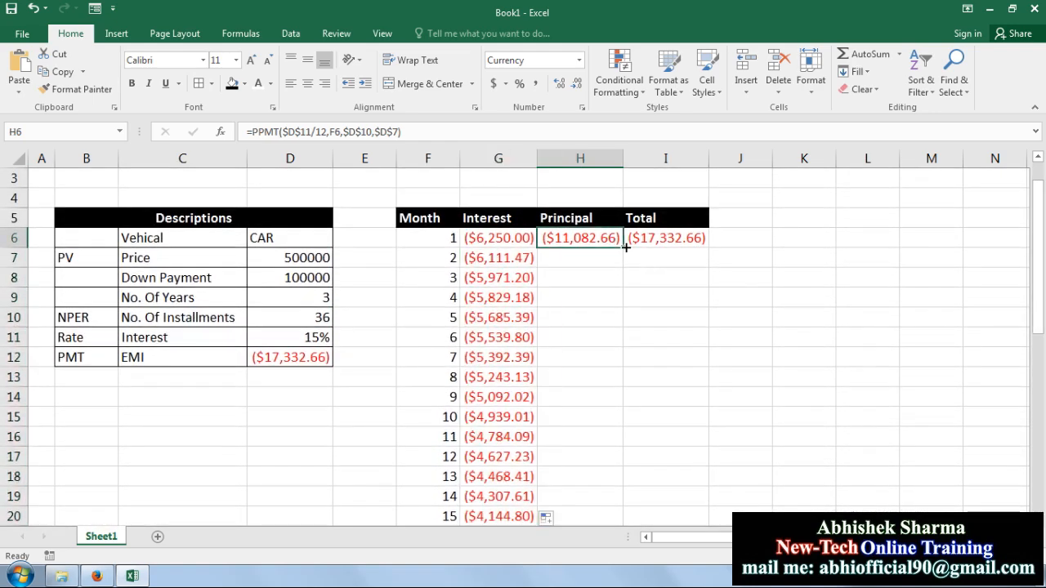
left_click_drag(622, 249, 607, 505)
Step: Fill the Total formula from I6 down to I41
left_click_drag(1039, 392, 1040, 211)
left_click(687, 238)
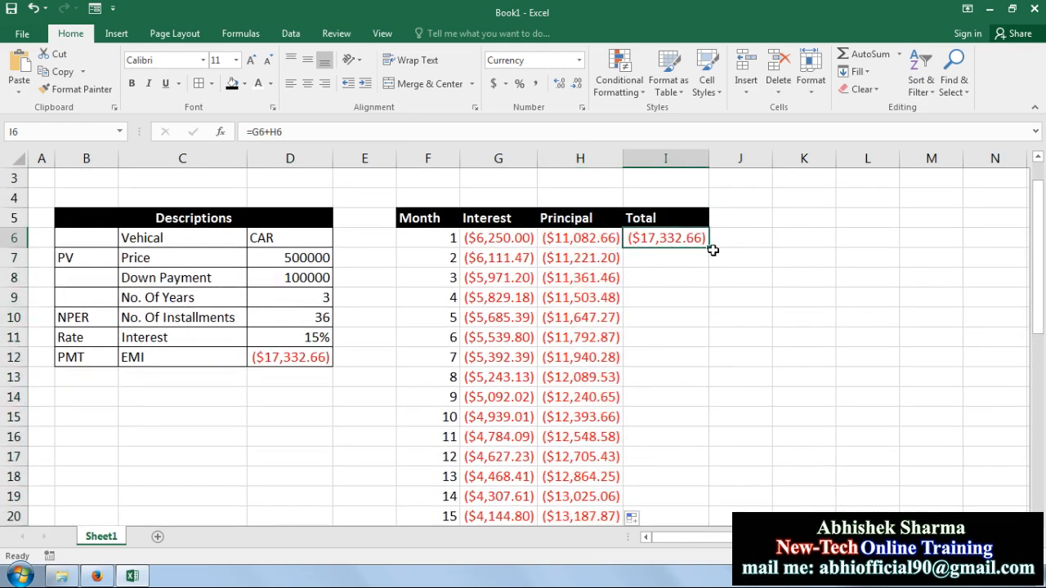
left_click_drag(711, 250, 696, 481)
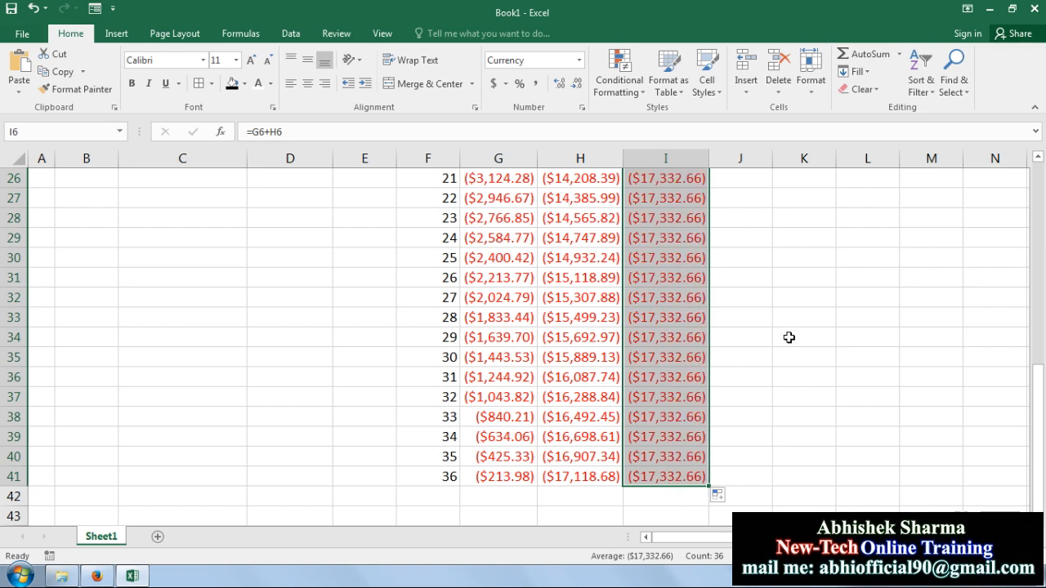
left_click(801, 417)
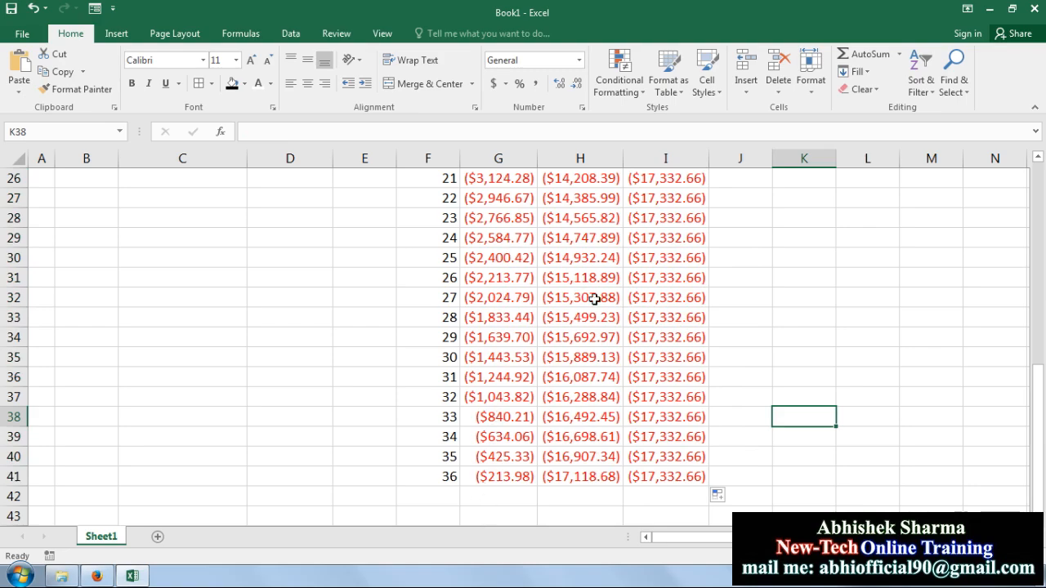
Step: Apply borders to all cells of the monthly schedule, F5:I41
left_click_drag(1042, 440, 997, 299)
left_click_drag(431, 199, 656, 479)
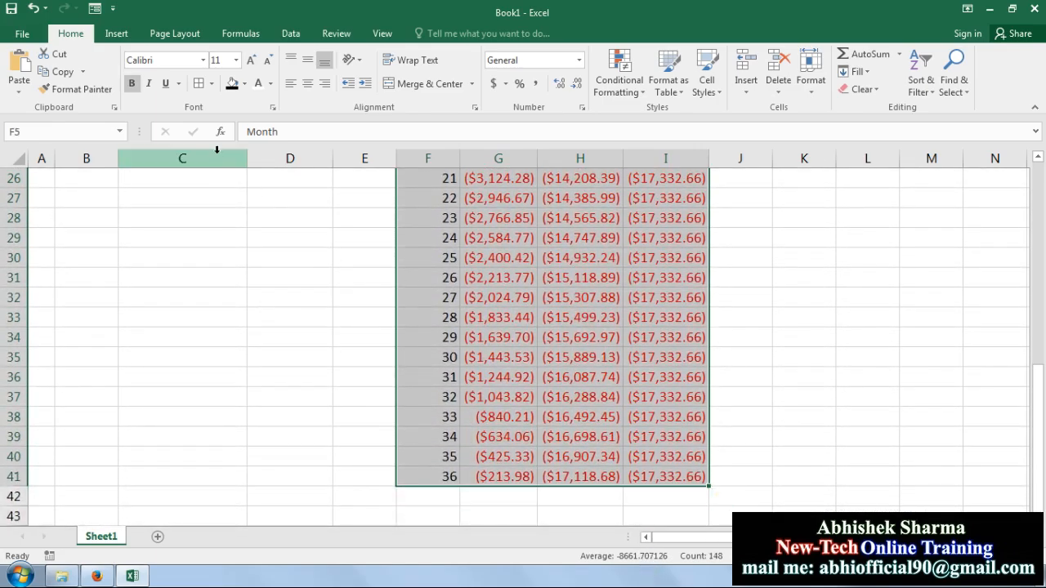
left_click(202, 83)
scroll(735, 327, "up", 8)
left_click(879, 357)
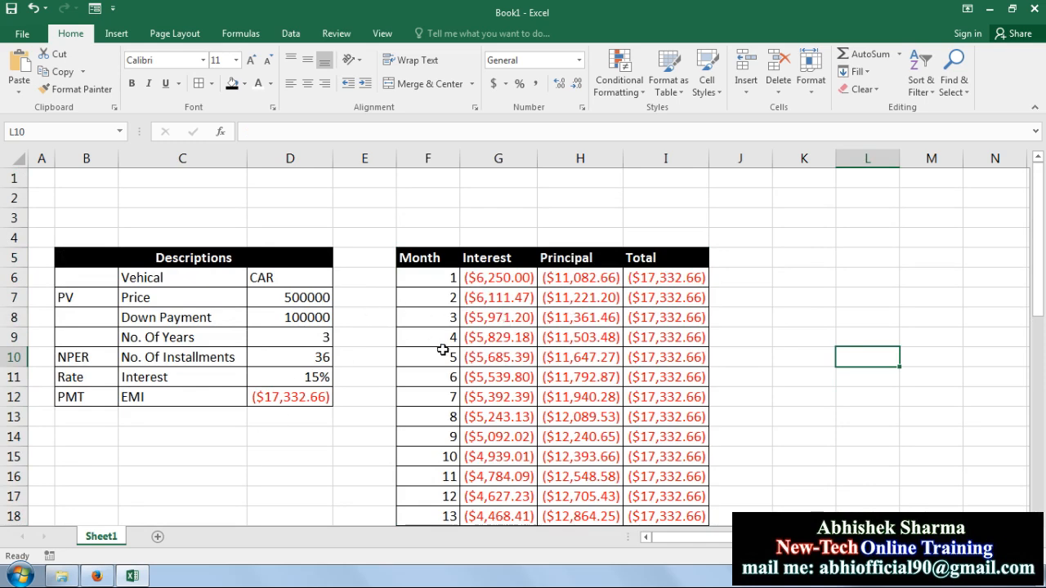
Step: Format the EMI cell D12 as Accounting with the currency symbol Rs. English (India)
left_click(276, 398)
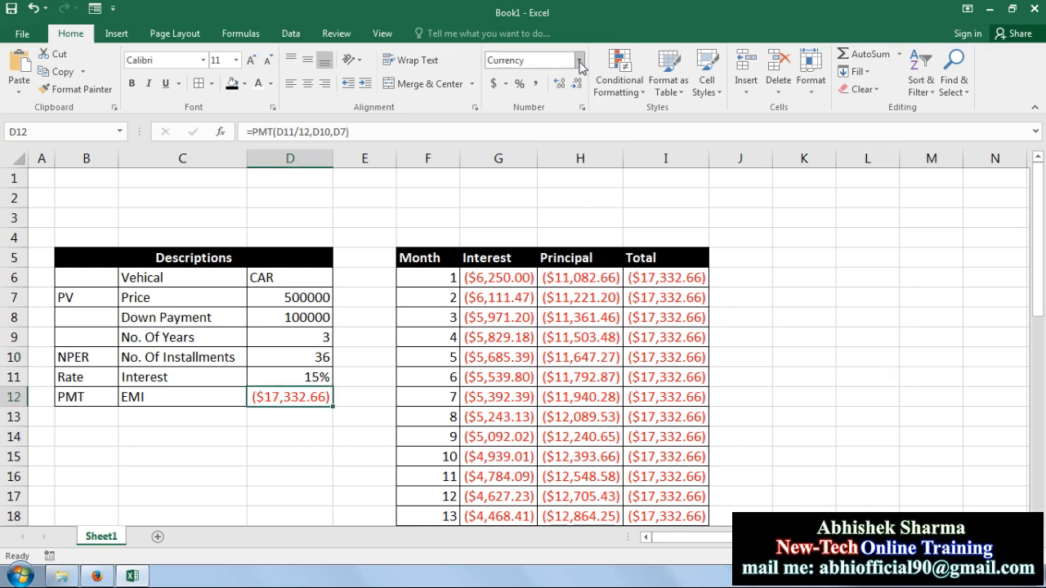
left_click(578, 60)
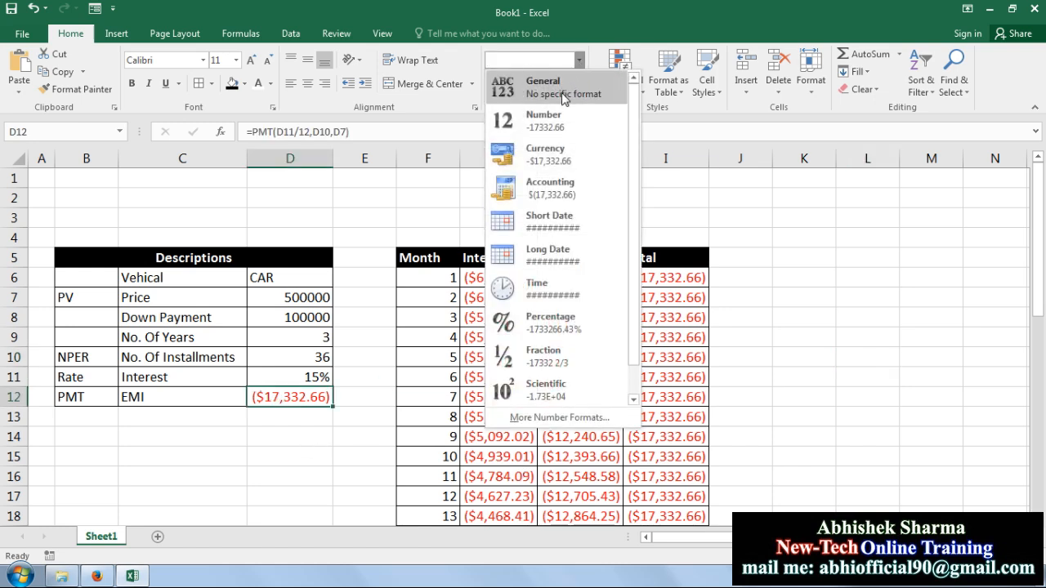
left_click(617, 29)
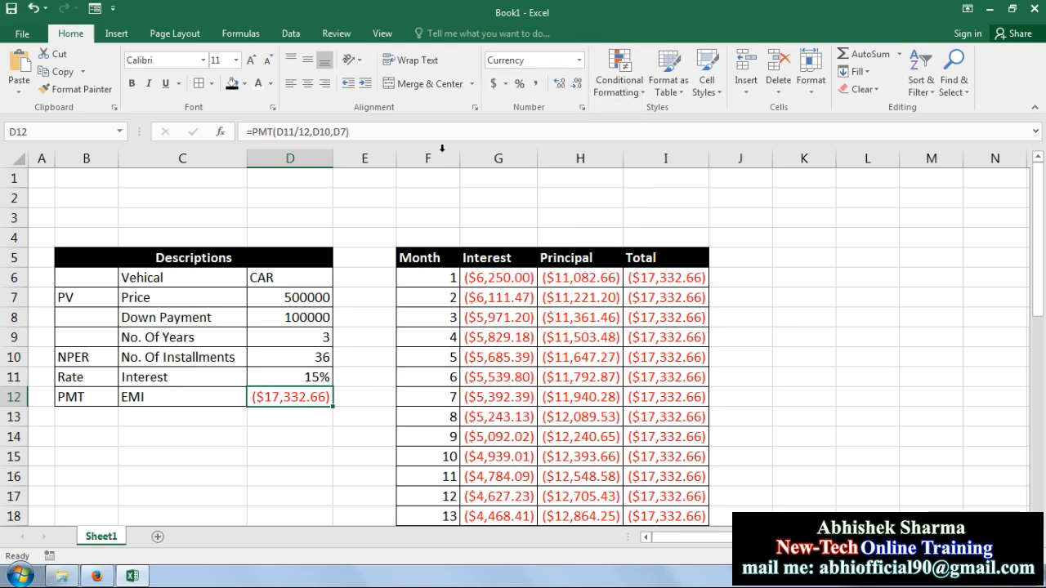
left_click(506, 84)
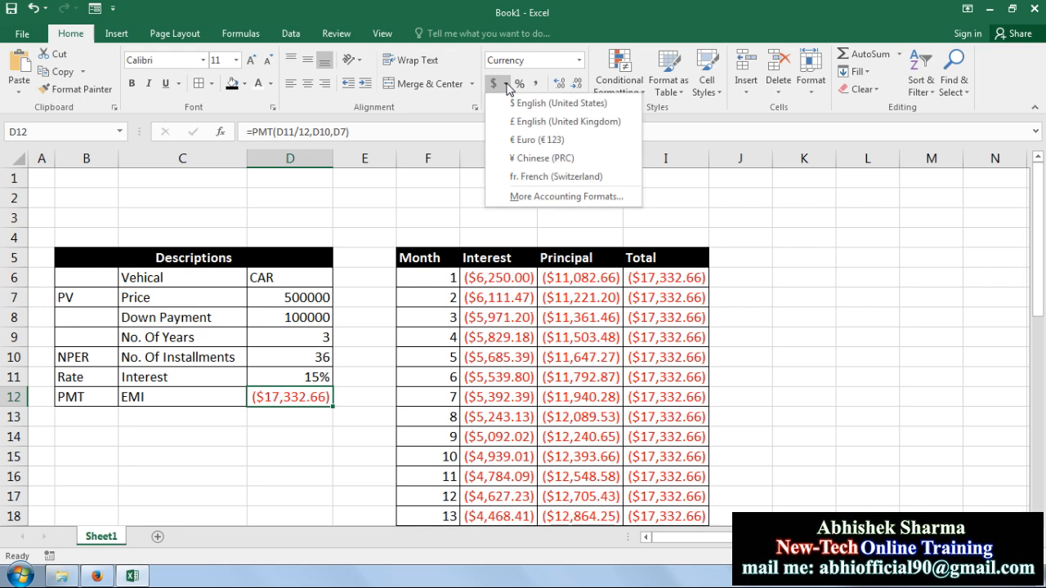
left_click(528, 198)
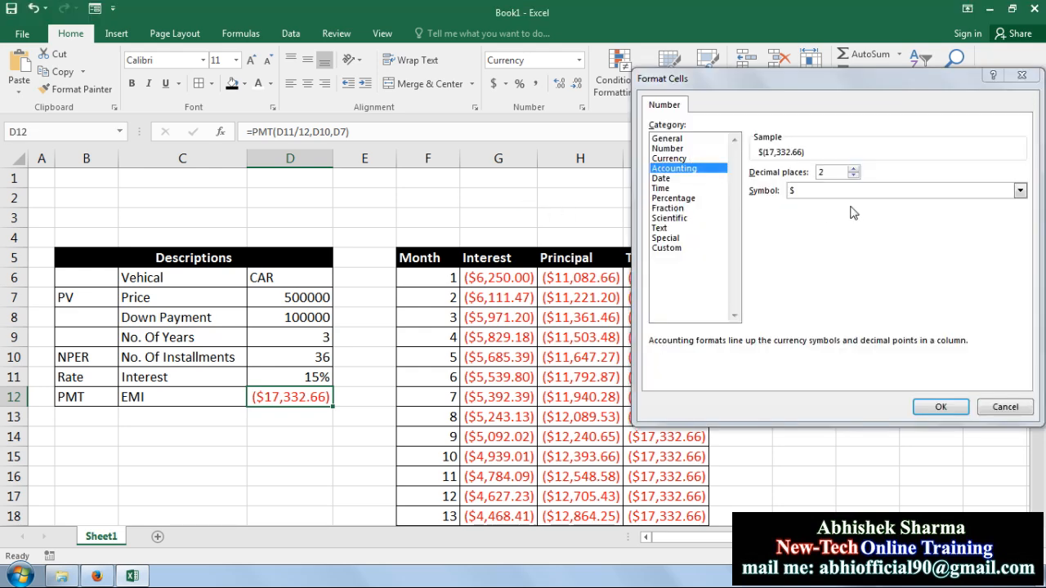
left_click(1020, 190)
left_click_drag(1022, 255, 1022, 255)
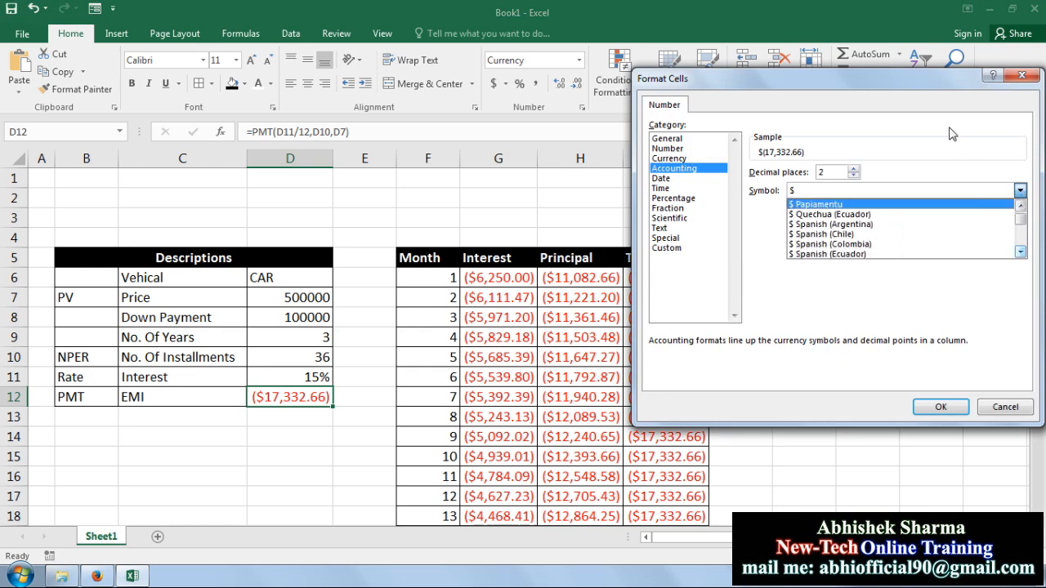
key("Escape")
left_click_drag(826, 95, 643, 92)
left_click(837, 189)
left_click_drag(838, 251, 838, 251)
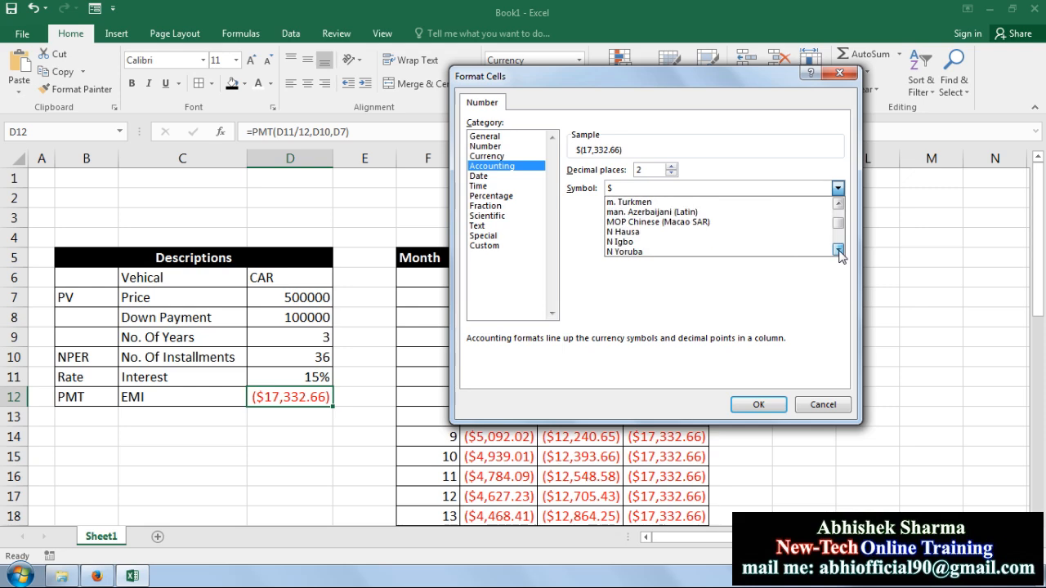
left_click_drag(839, 251, 838, 251)
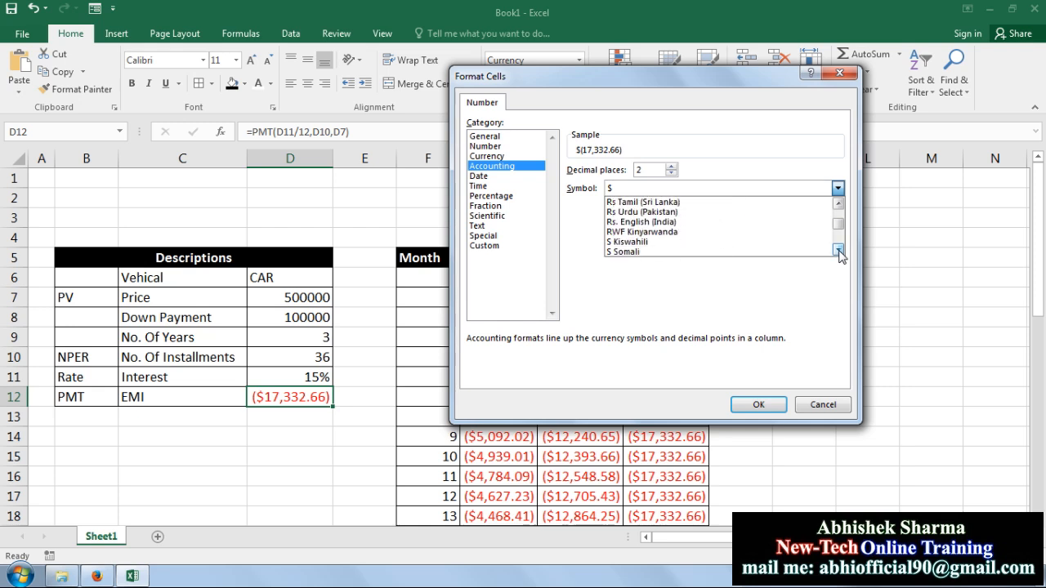
left_click(839, 203)
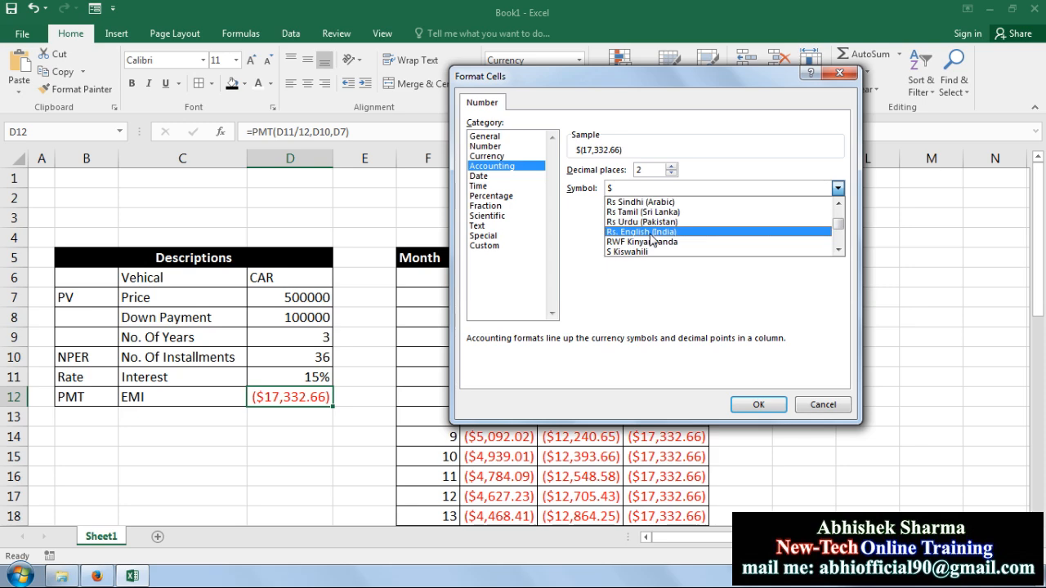
left_click(651, 233)
left_click(753, 404)
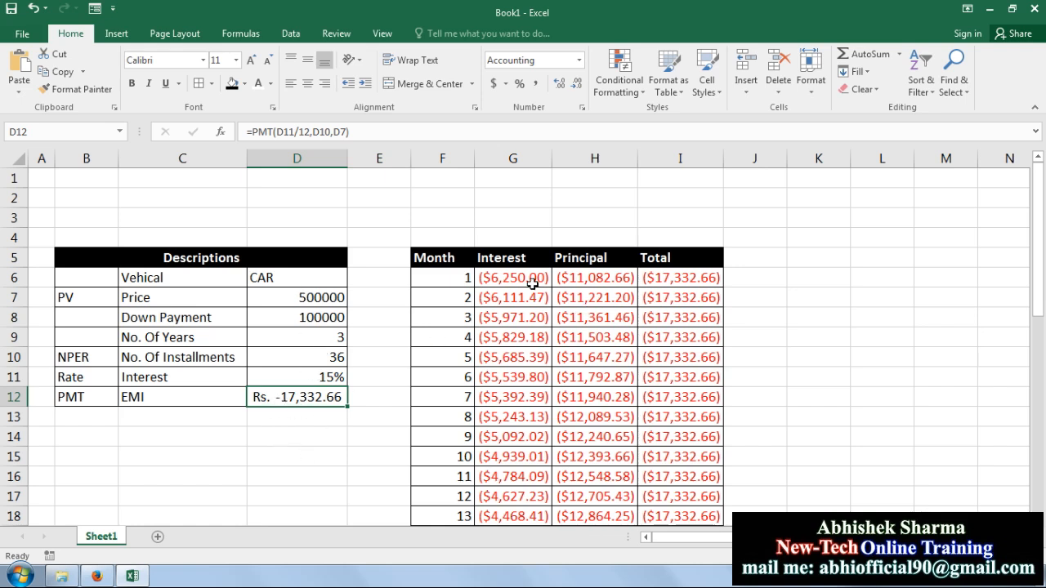
Step: Format the interest, principal and total amounts in G6:I41 as Accounting with the Rs. English (India) symbol
left_click_drag(500, 278, 688, 418)
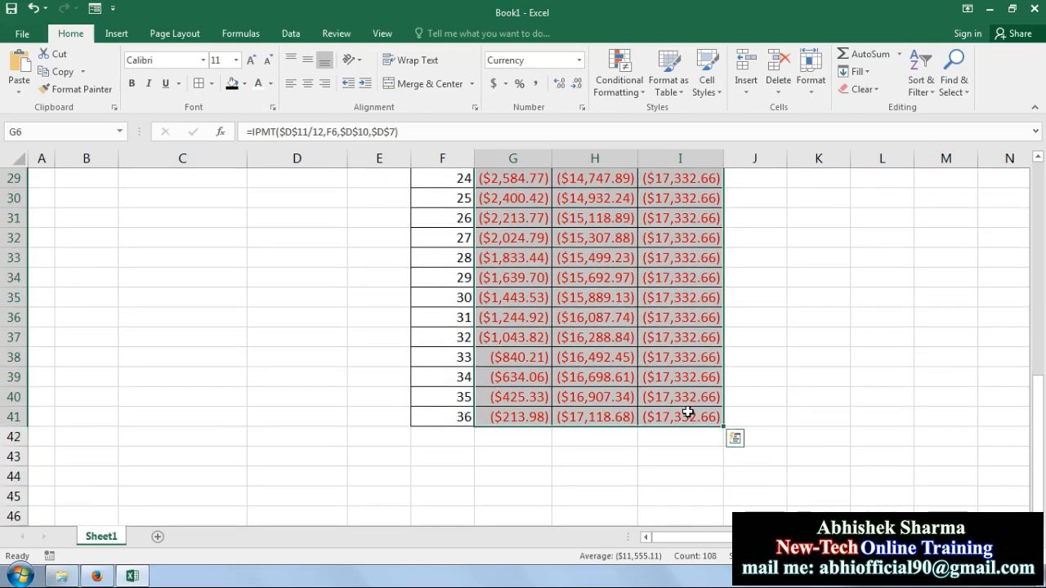
left_click(507, 84)
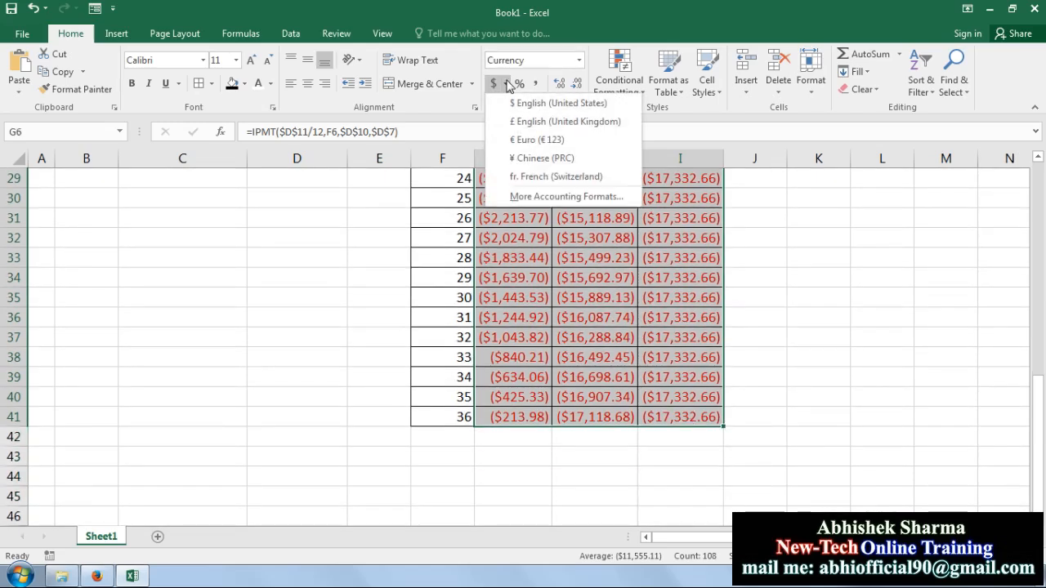
left_click(517, 200)
left_click(836, 189)
left_click_drag(837, 223, 839, 232)
left_click(838, 250)
left_click(839, 250)
left_click(839, 250)
left_click(690, 226)
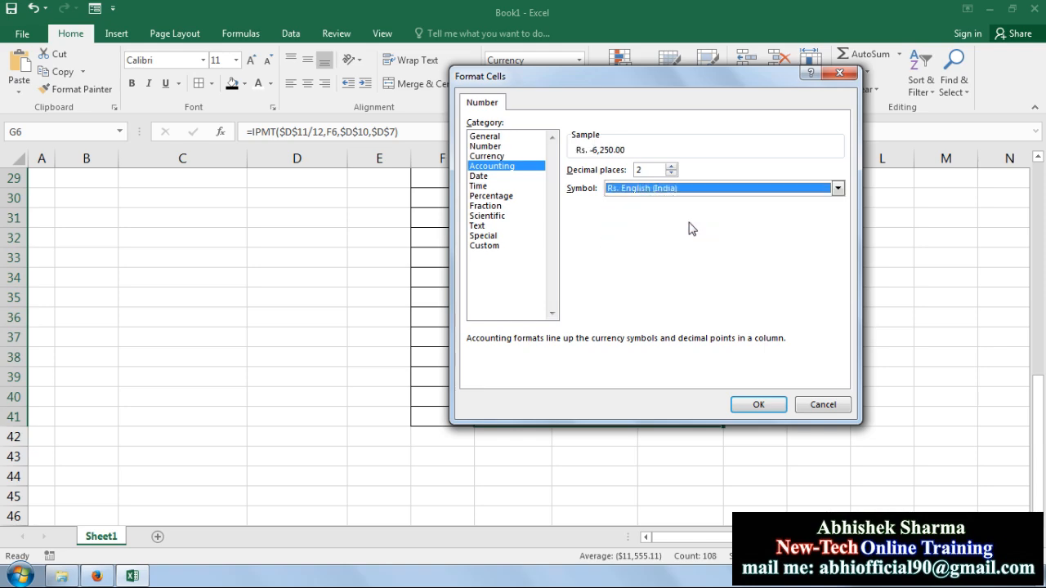
left_click(751, 404)
left_click_drag(1035, 402, 1034, 174)
left_click(926, 317)
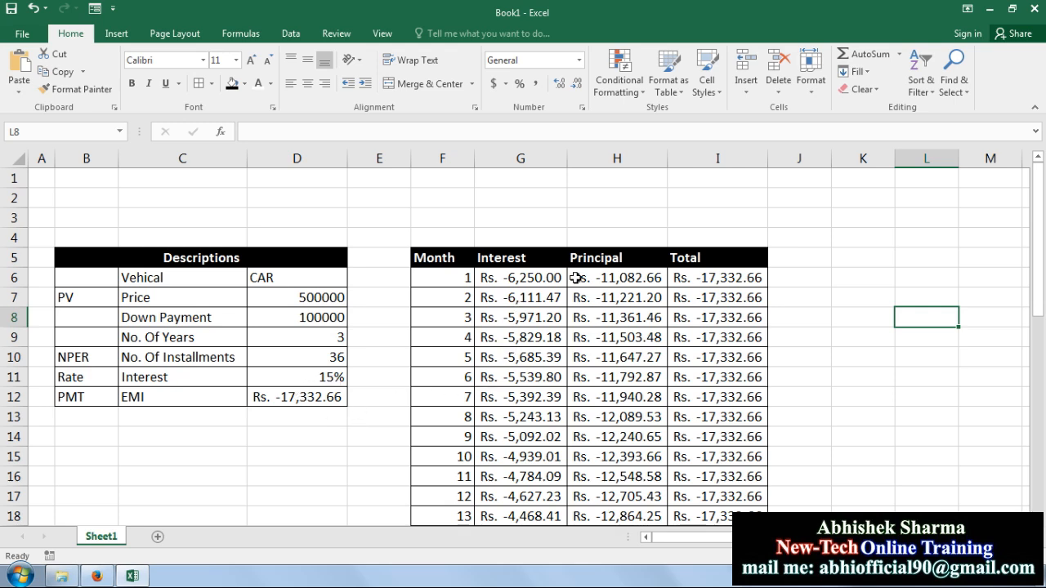
Step: Negate the EMI formula in D12 so it reads =-PMT(D11/12,D10,D7)
left_click(308, 402)
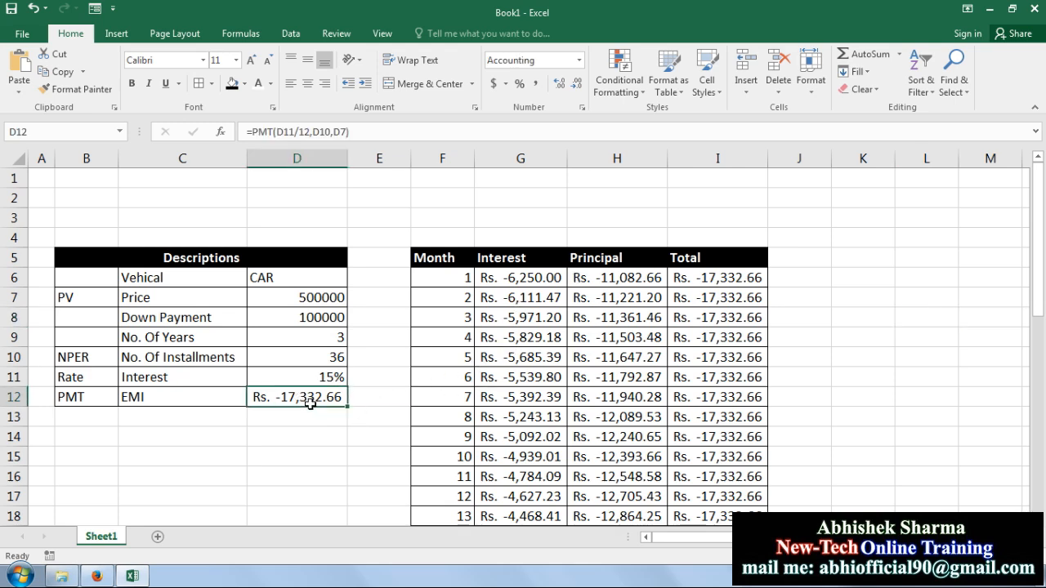
left_click(253, 132)
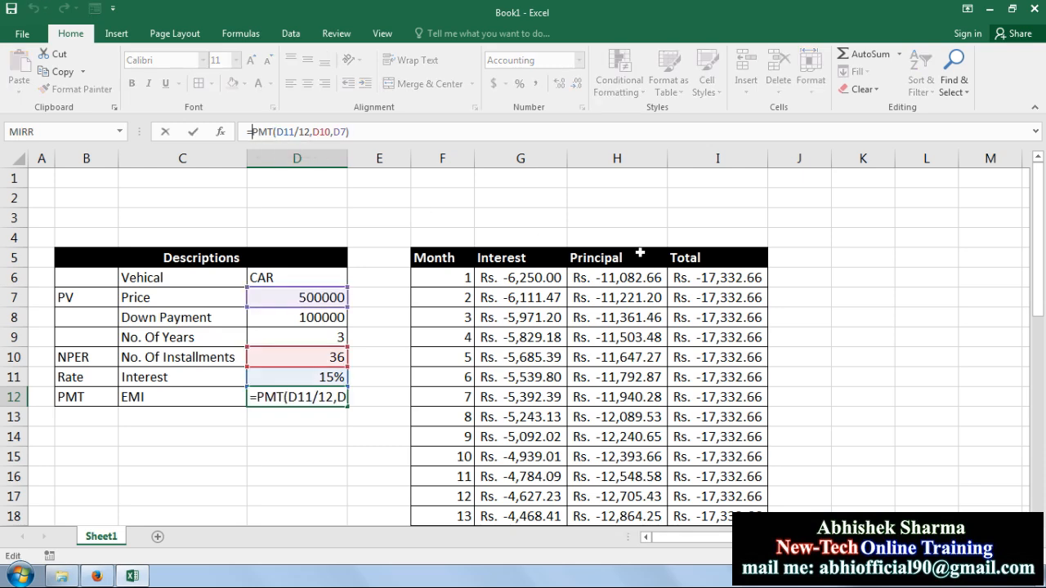
type("-")
key("Return")
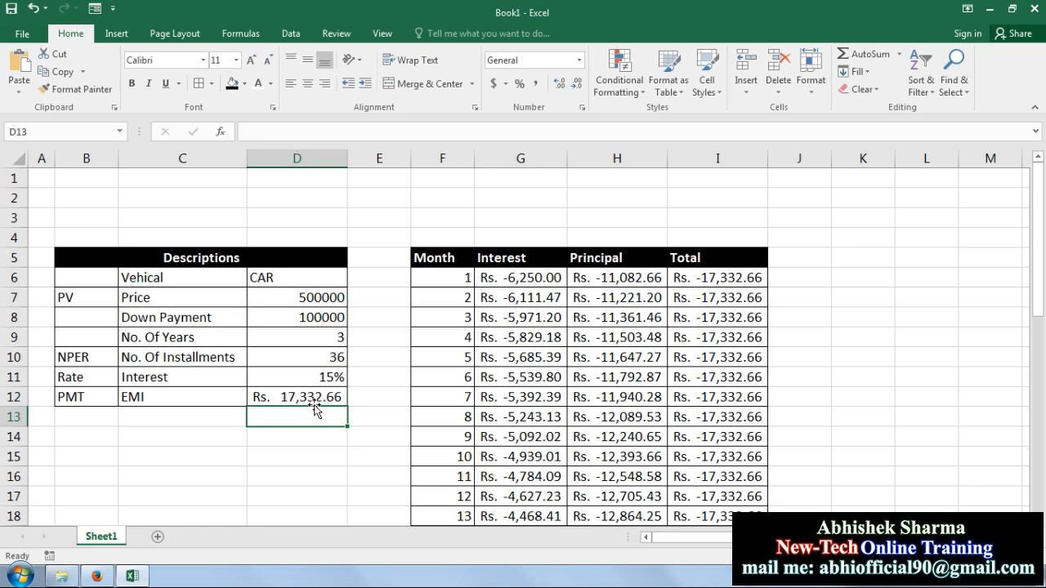
Step: Negate the first month's interest formula in G6: =-IPMT($D$11/12,F6,$D$10,$D$7)
left_click(540, 279)
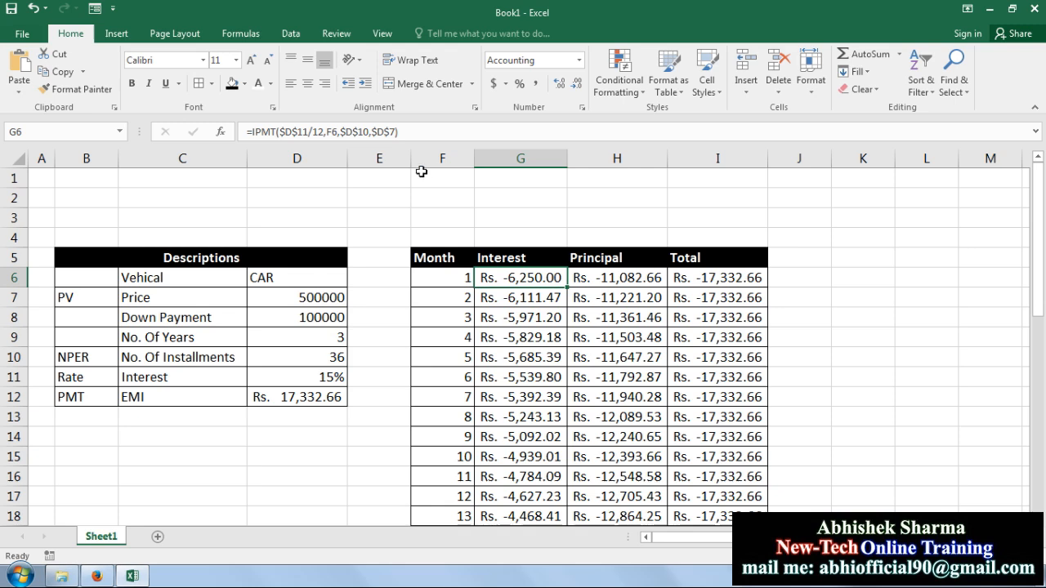
left_click(253, 132)
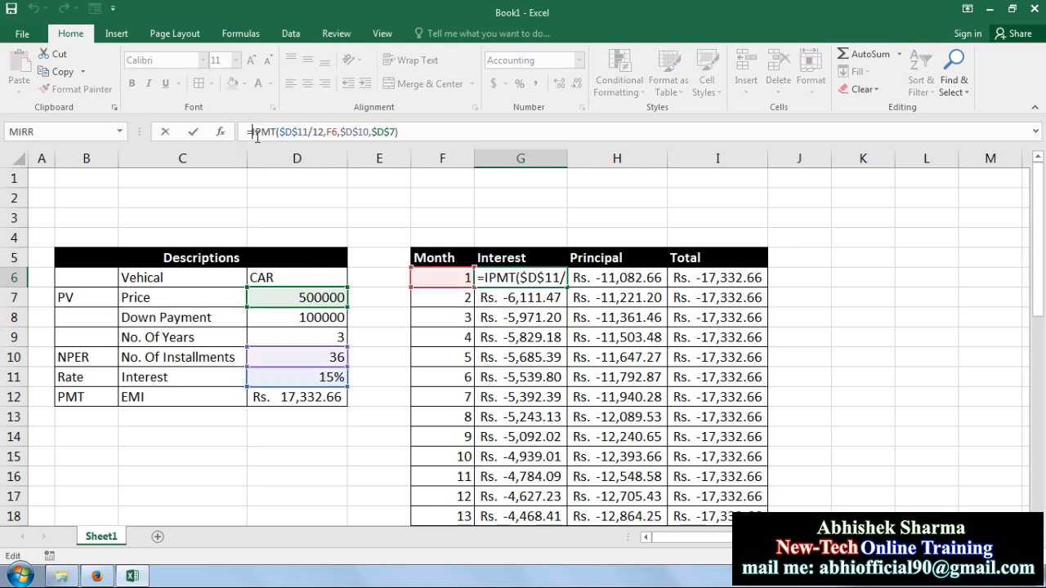
type("-")
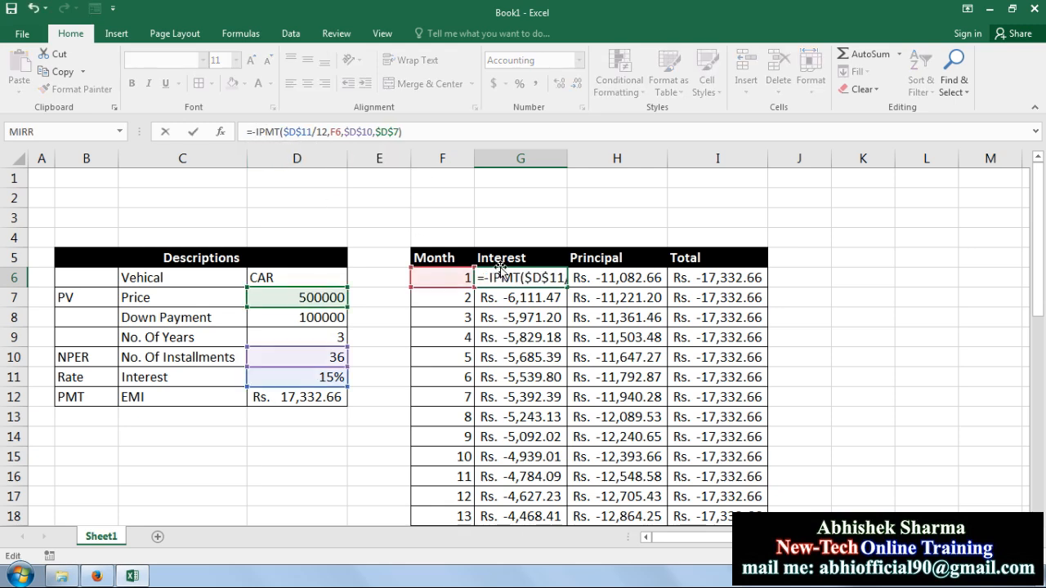
key("Return")
Step: Negate the first month's principal formula in H6: =-PPMT($D$11/12,F6,$D$10,$D$7)
left_click(613, 277)
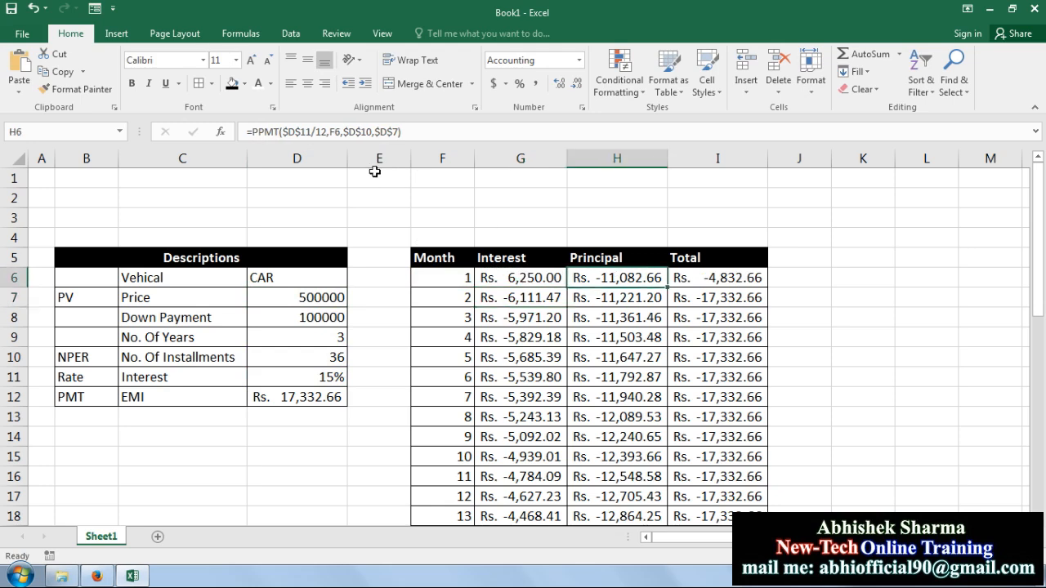
left_click(253, 132)
type("-")
key("Return")
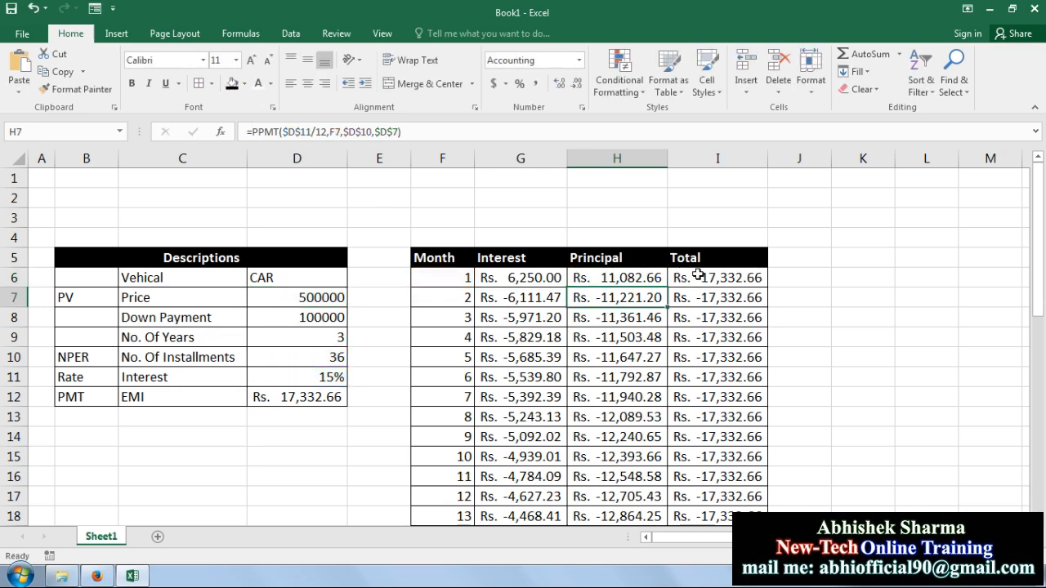
Step: Fill the interest, principal and total formulas from G6:I6 down through row 41
left_click_drag(515, 280, 649, 279)
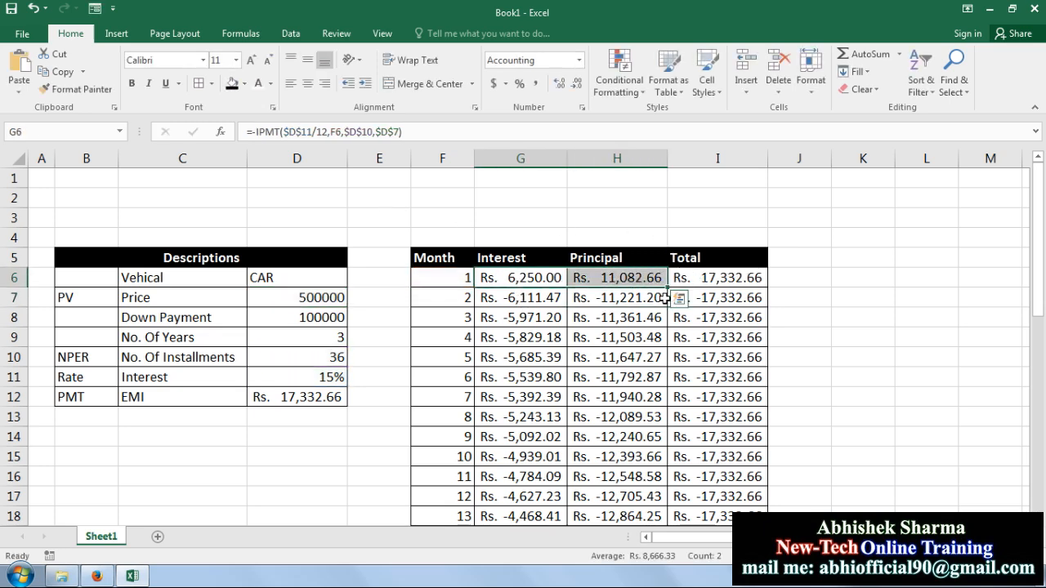
left_click_drag(509, 276, 730, 275)
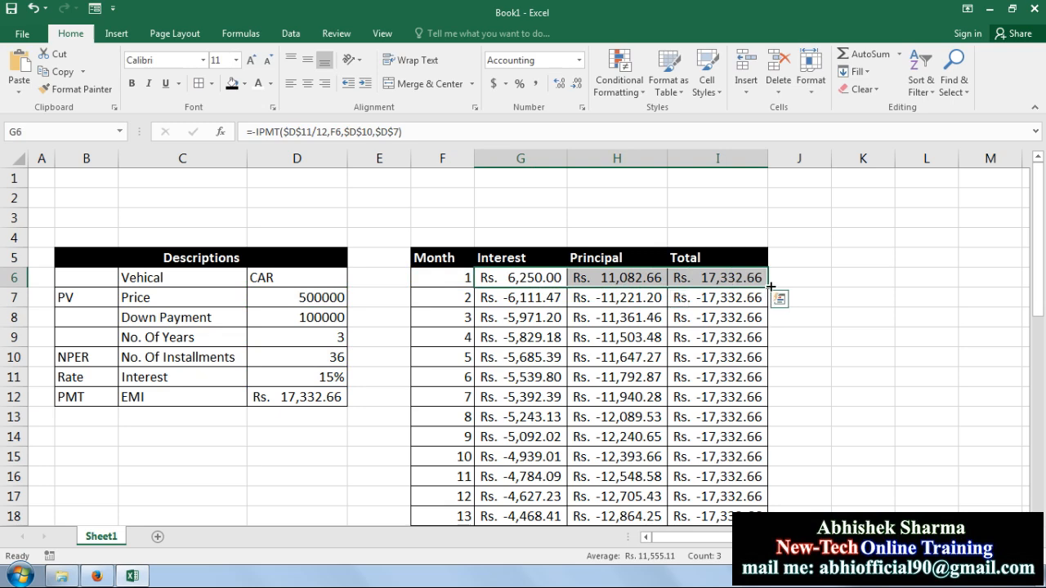
double_click(769, 287)
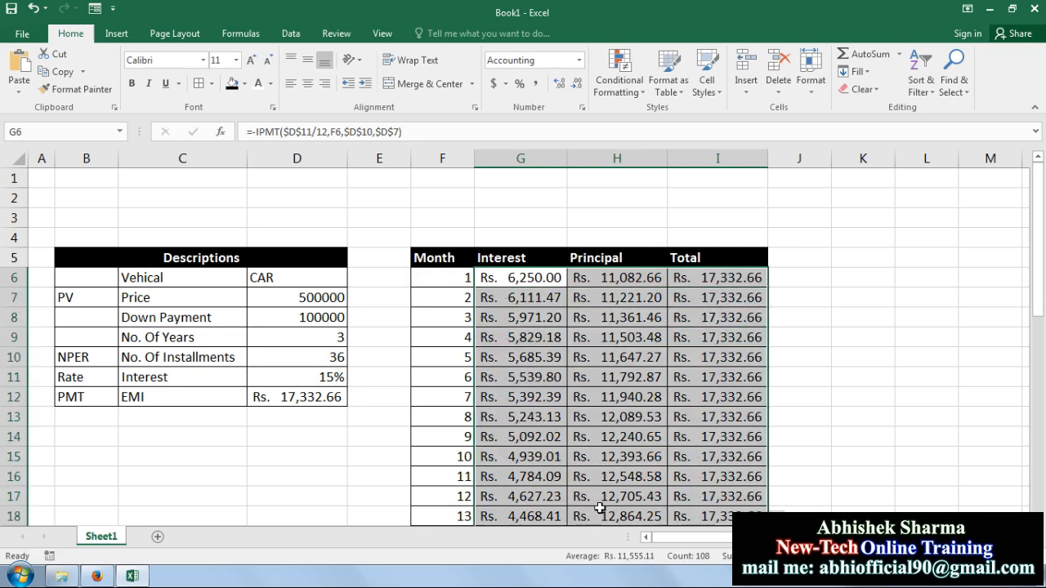
left_click_drag(1045, 277, 1044, 319)
left_click(932, 378)
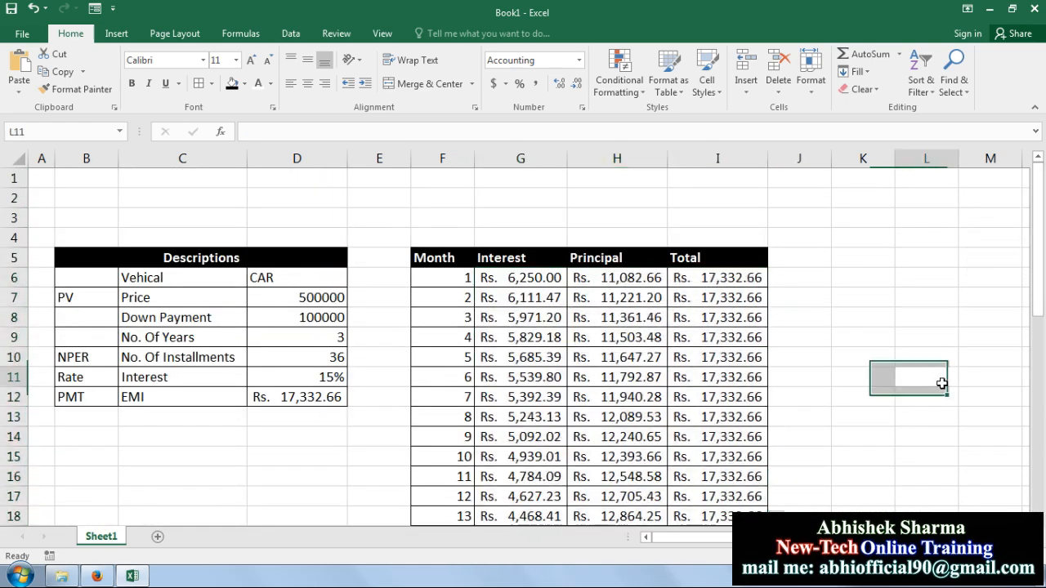
Step: Merge and center the range B2:I3 above the two tables
left_click_drag(86, 196, 749, 215)
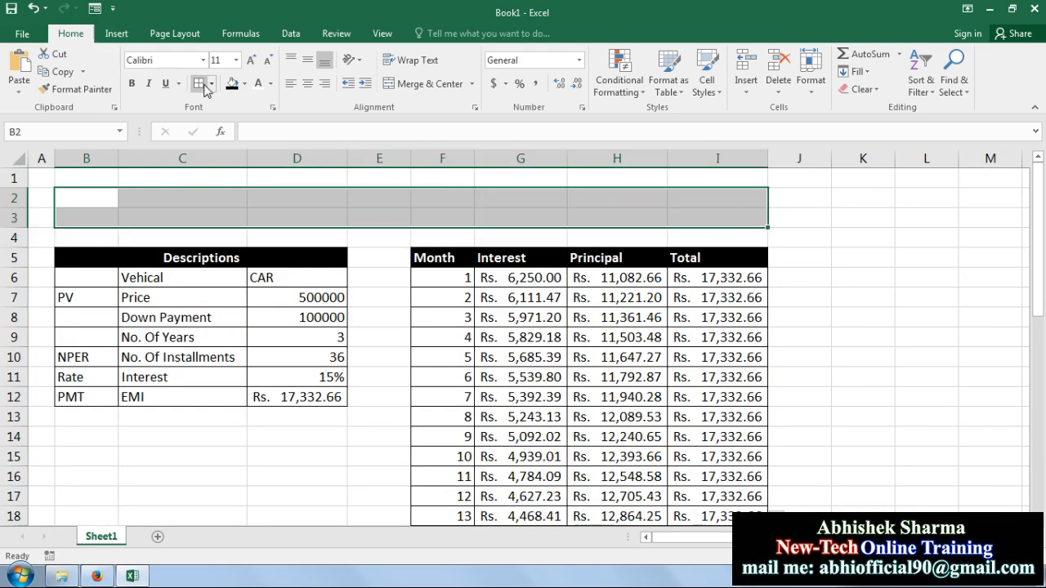
left_click(425, 84)
left_click(794, 235)
Step: Enter the heading HOW TO CALCULATE VEHICAL EMI IN EXCEL in the merged cell above the tables
left_click(676, 211)
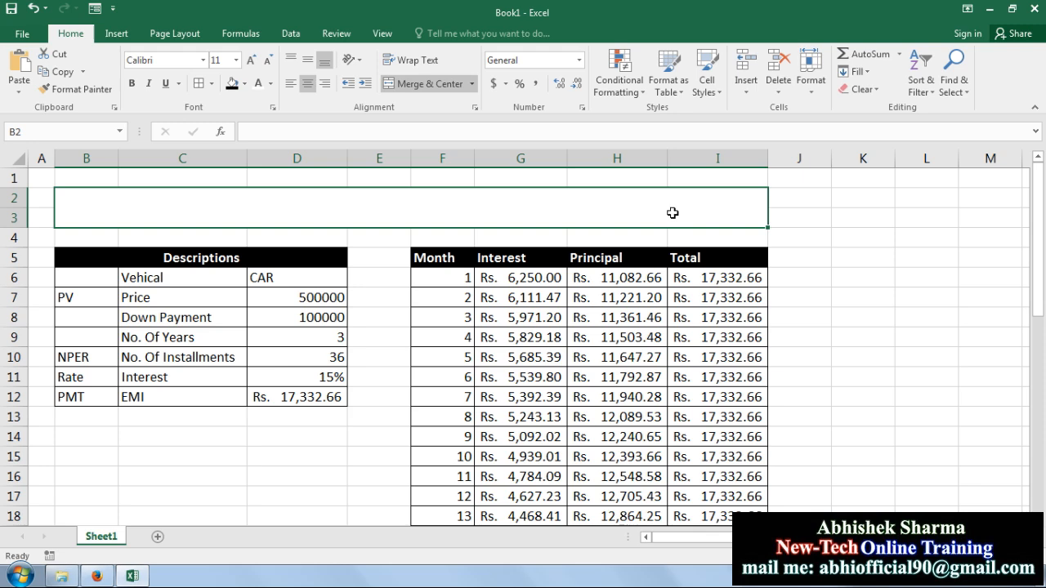
type("h")
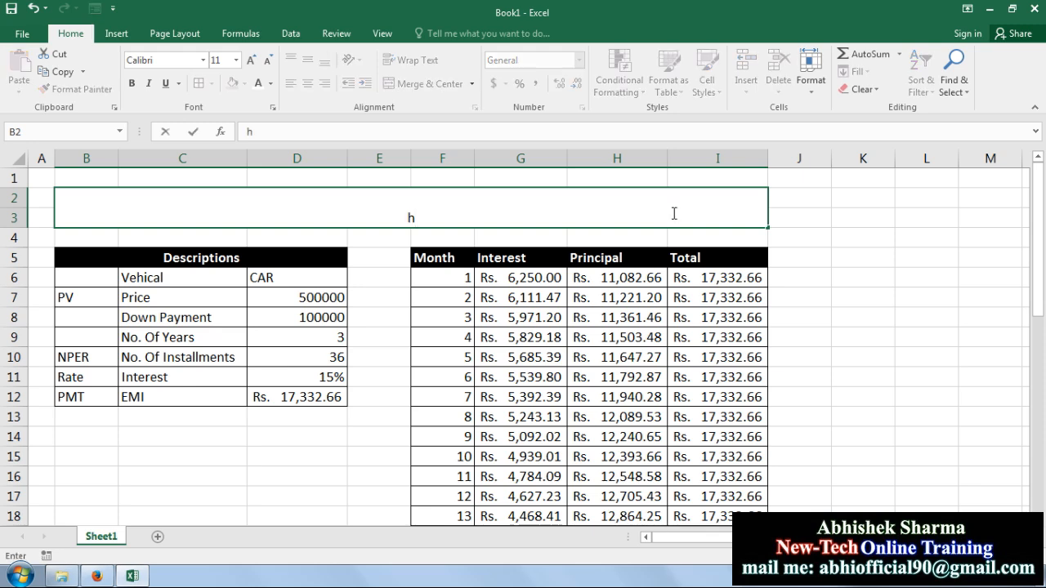
key("BackSpace")
type("HOW T")
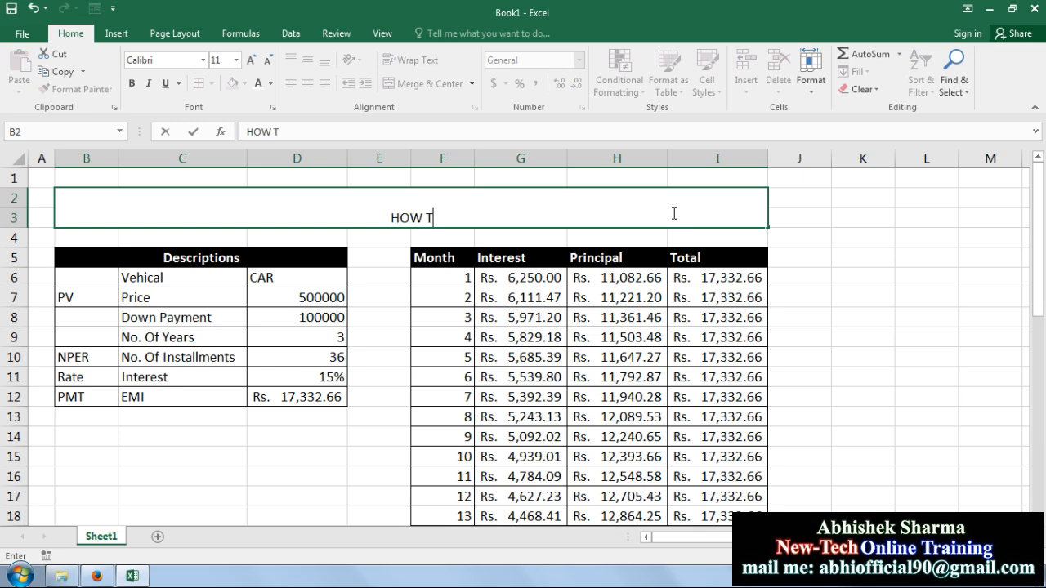
type("O CALC")
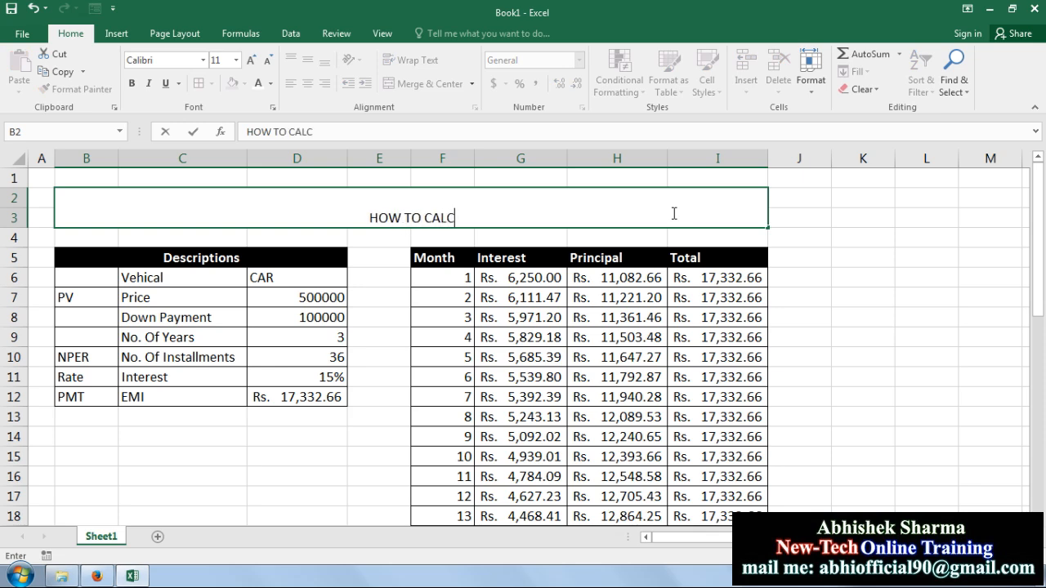
type("ULATE")
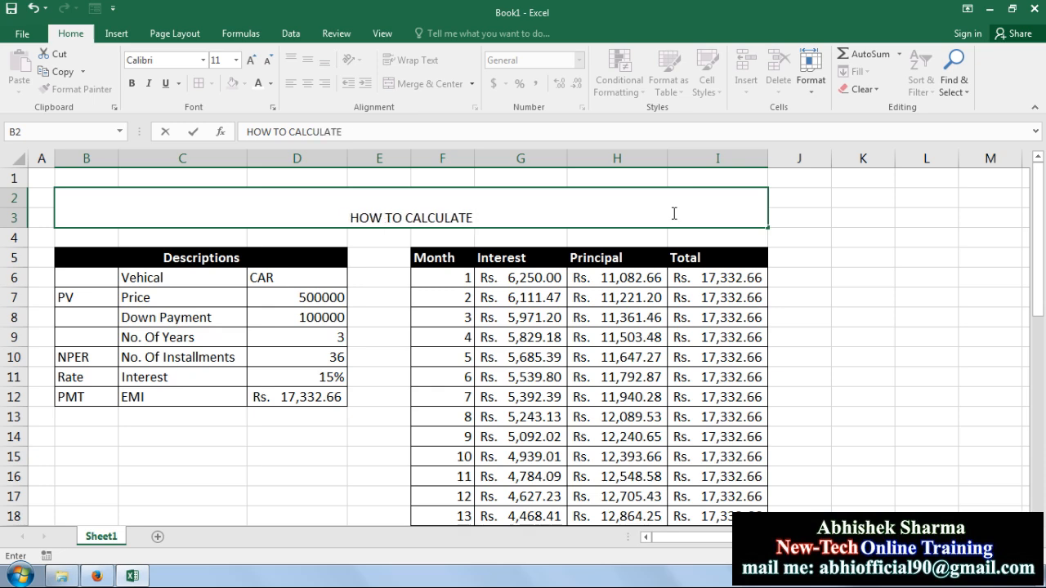
type(" VEH")
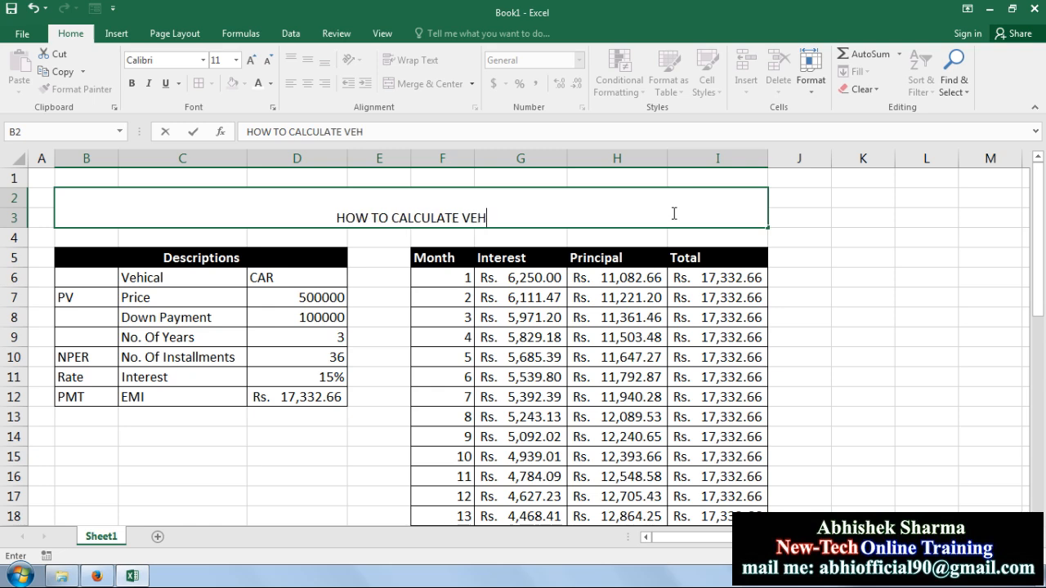
type("ICAL EMI")
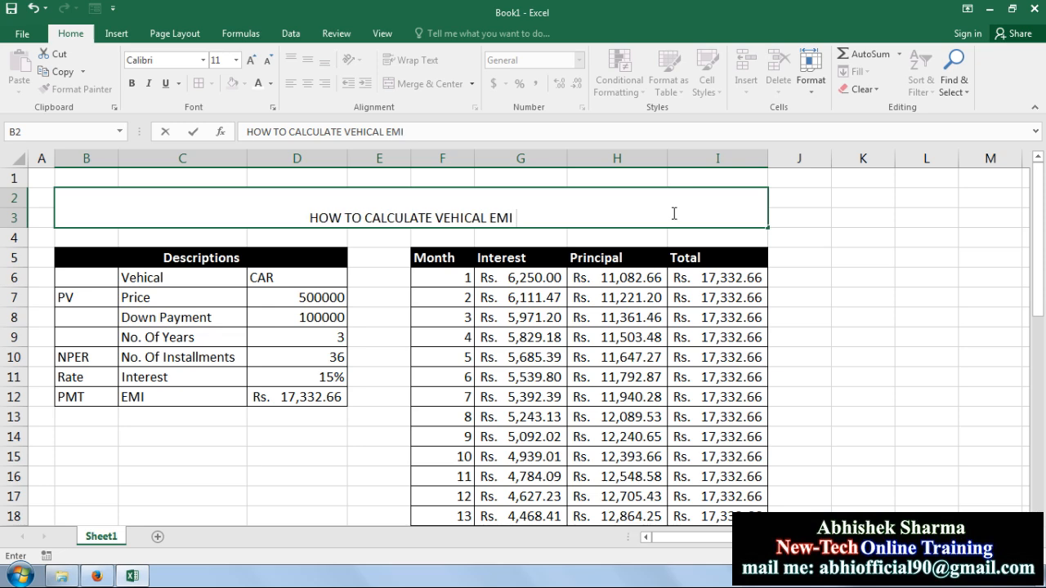
type(" IN E")
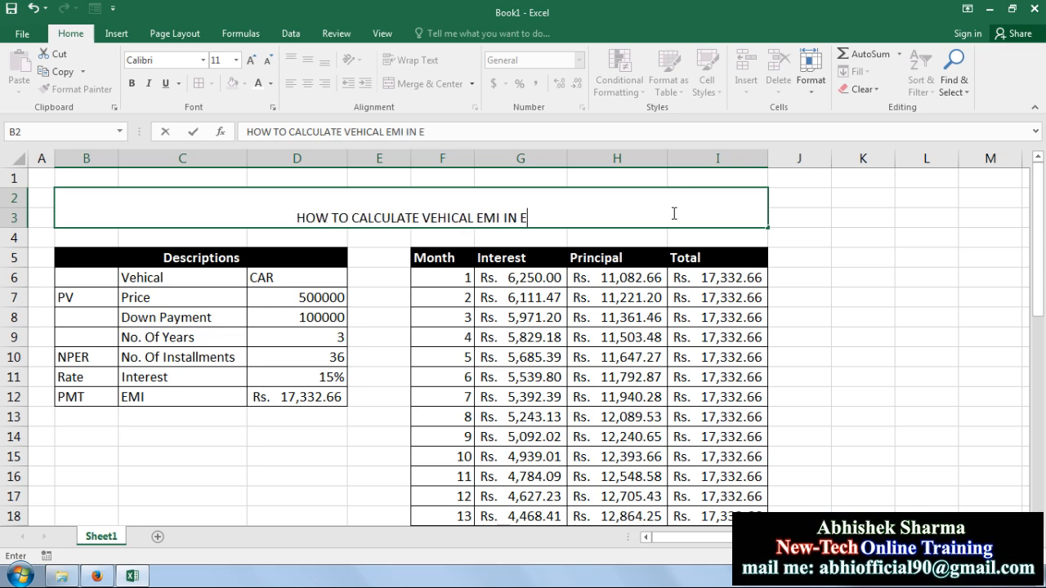
type("XCEL")
left_click(801, 219)
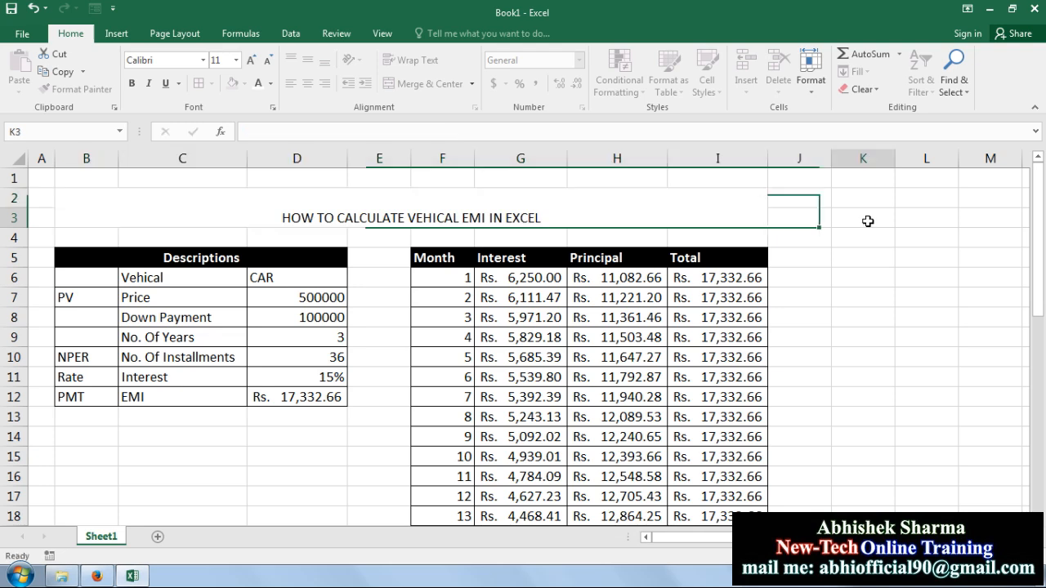
Step: Align the heading to the vertical middle of its merged cell and enlarge its font to size 22
left_click(475, 212)
left_click(307, 60)
left_click(252, 62)
left_click(253, 63)
left_click(252, 63)
left_click(253, 63)
left_click(253, 63)
left_click(252, 63)
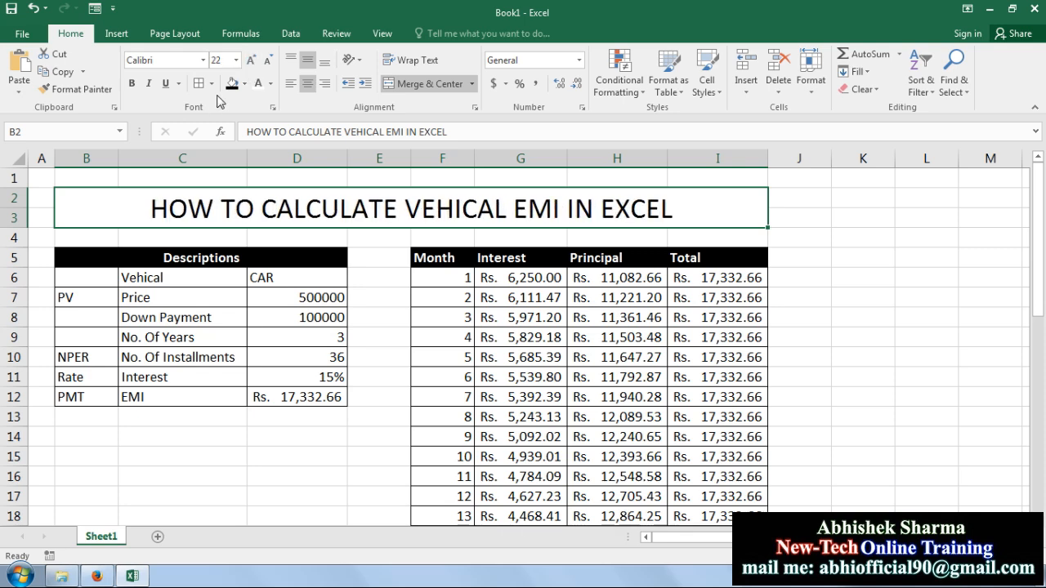
Step: Format the heading with a black fill and white bold text, and increase its font size to 24
left_click(232, 85)
left_click(257, 83)
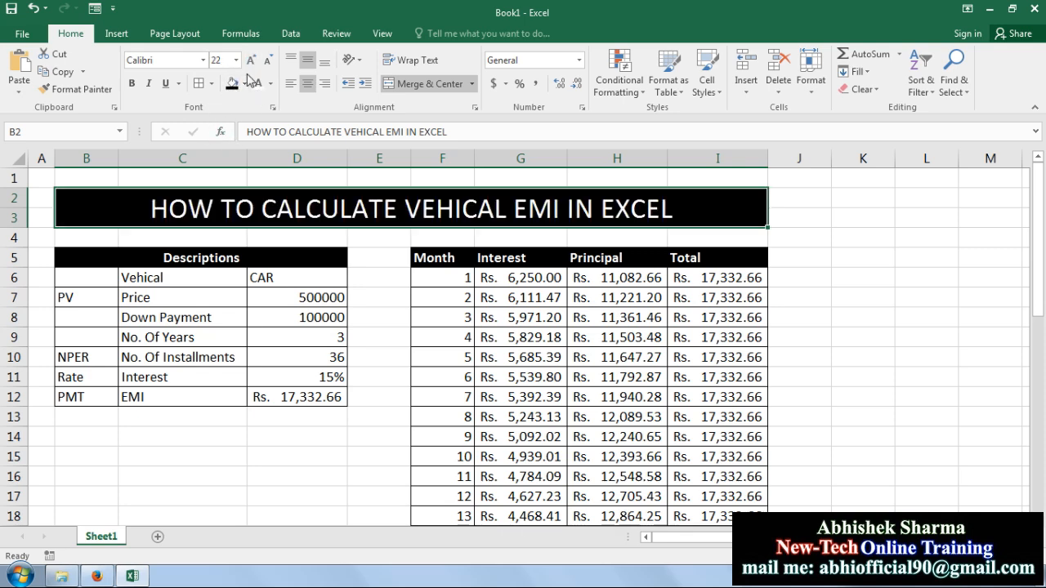
left_click(131, 84)
left_click(251, 61)
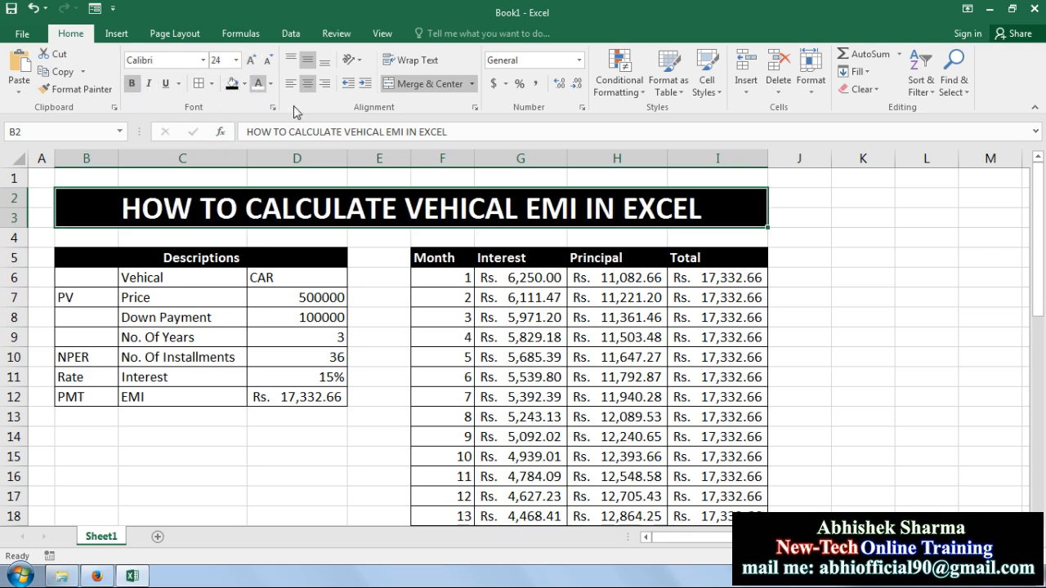
left_click(883, 261)
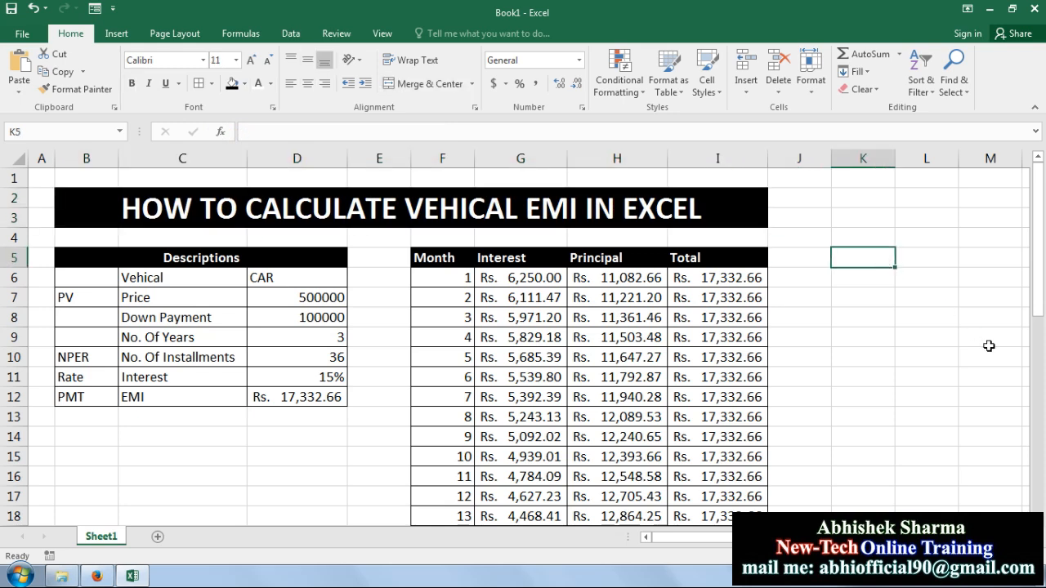
Step: Make the labels of the Descriptions table in B6:C12 bold
left_click_drag(114, 274, 154, 397)
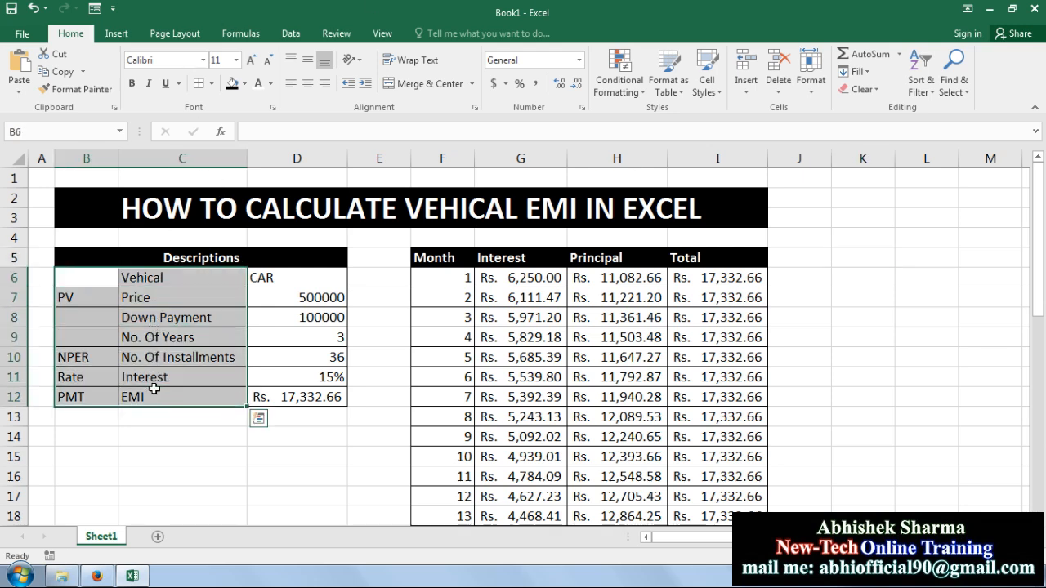
left_click(131, 85)
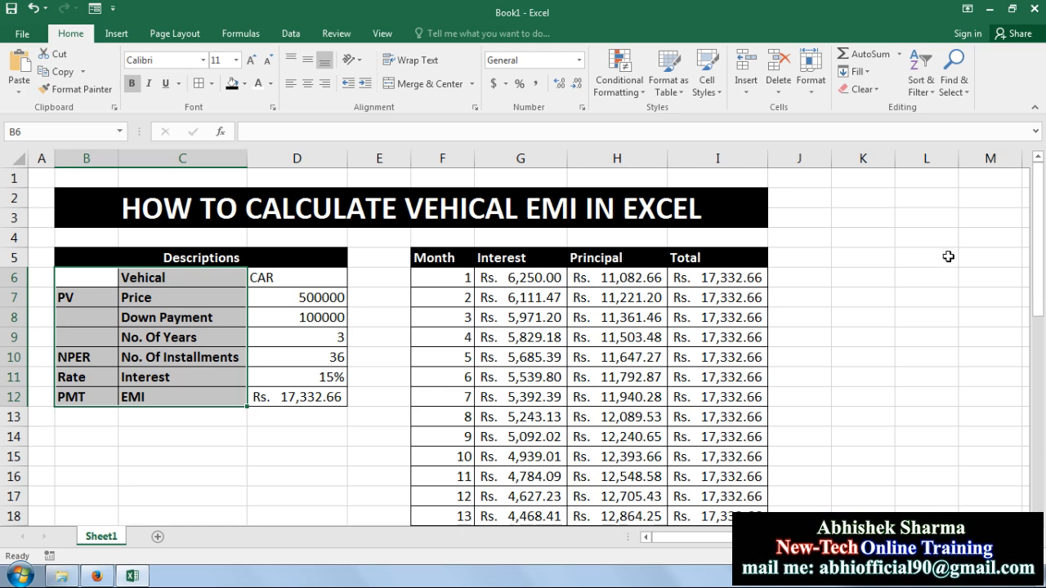
left_click(929, 294)
left_click_drag(1044, 267, 1043, 267)
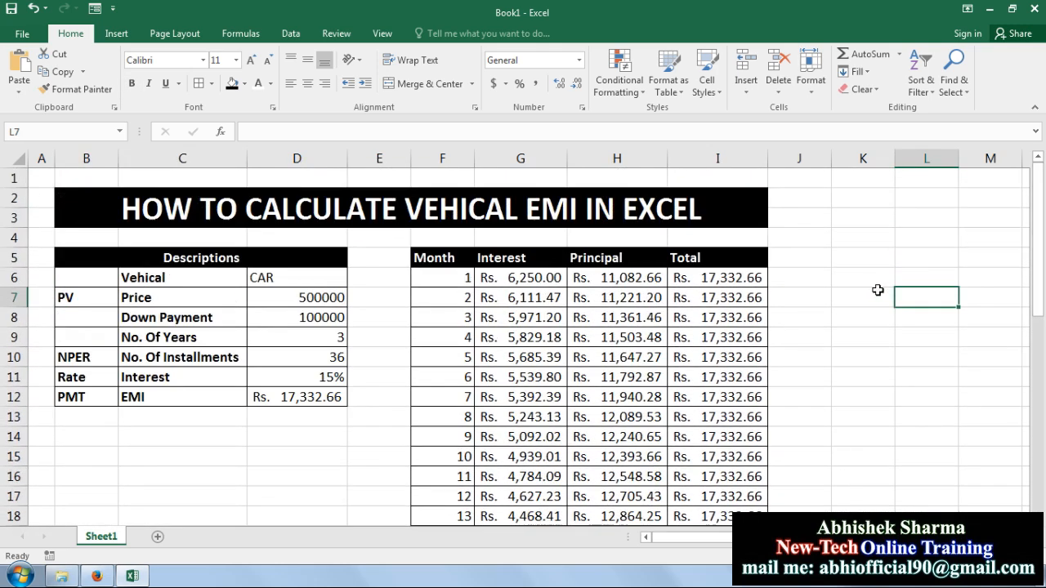
Step: Switch to Firefox and look over the home page of the New-Tech Online Training YouTube channel
left_click(98, 577)
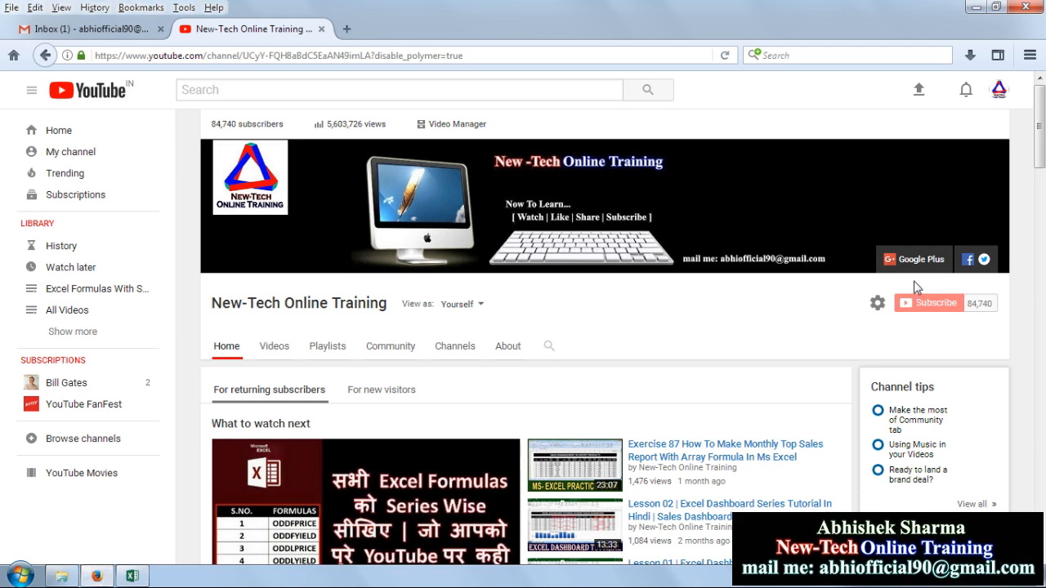
left_click_drag(1040, 145, 1042, 175)
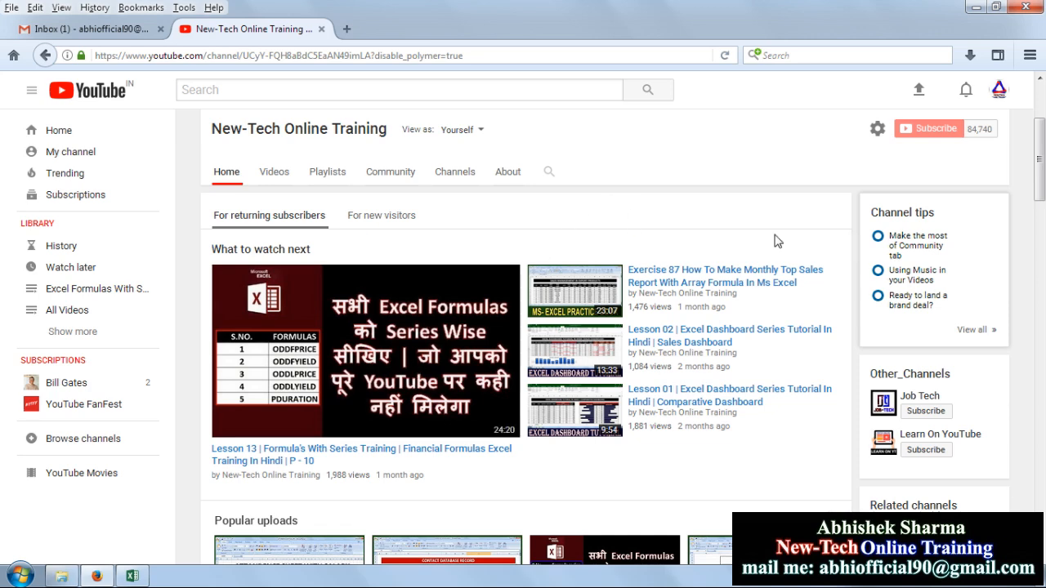
left_click_drag(1041, 167, 1043, 139)
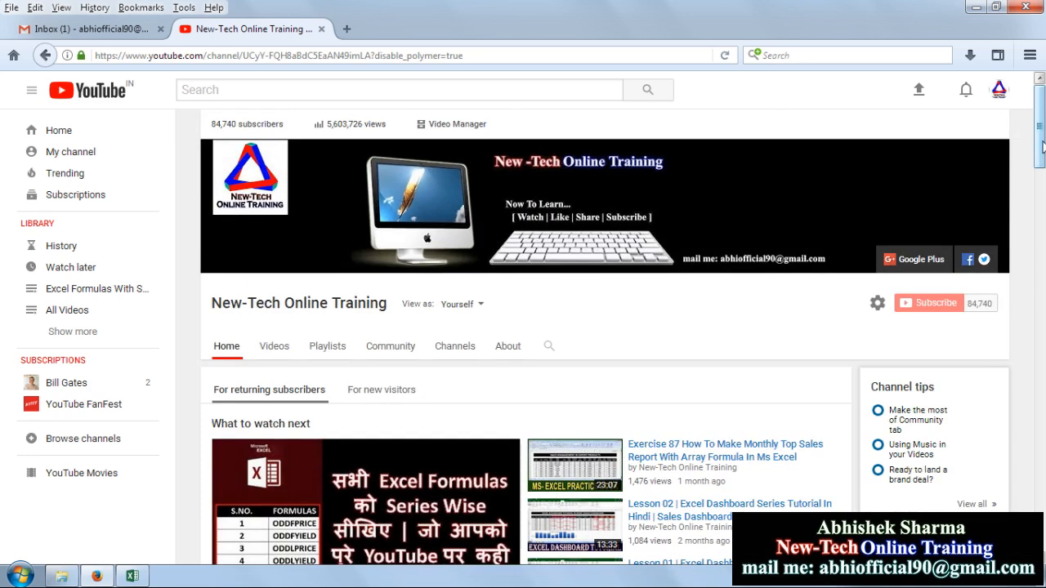